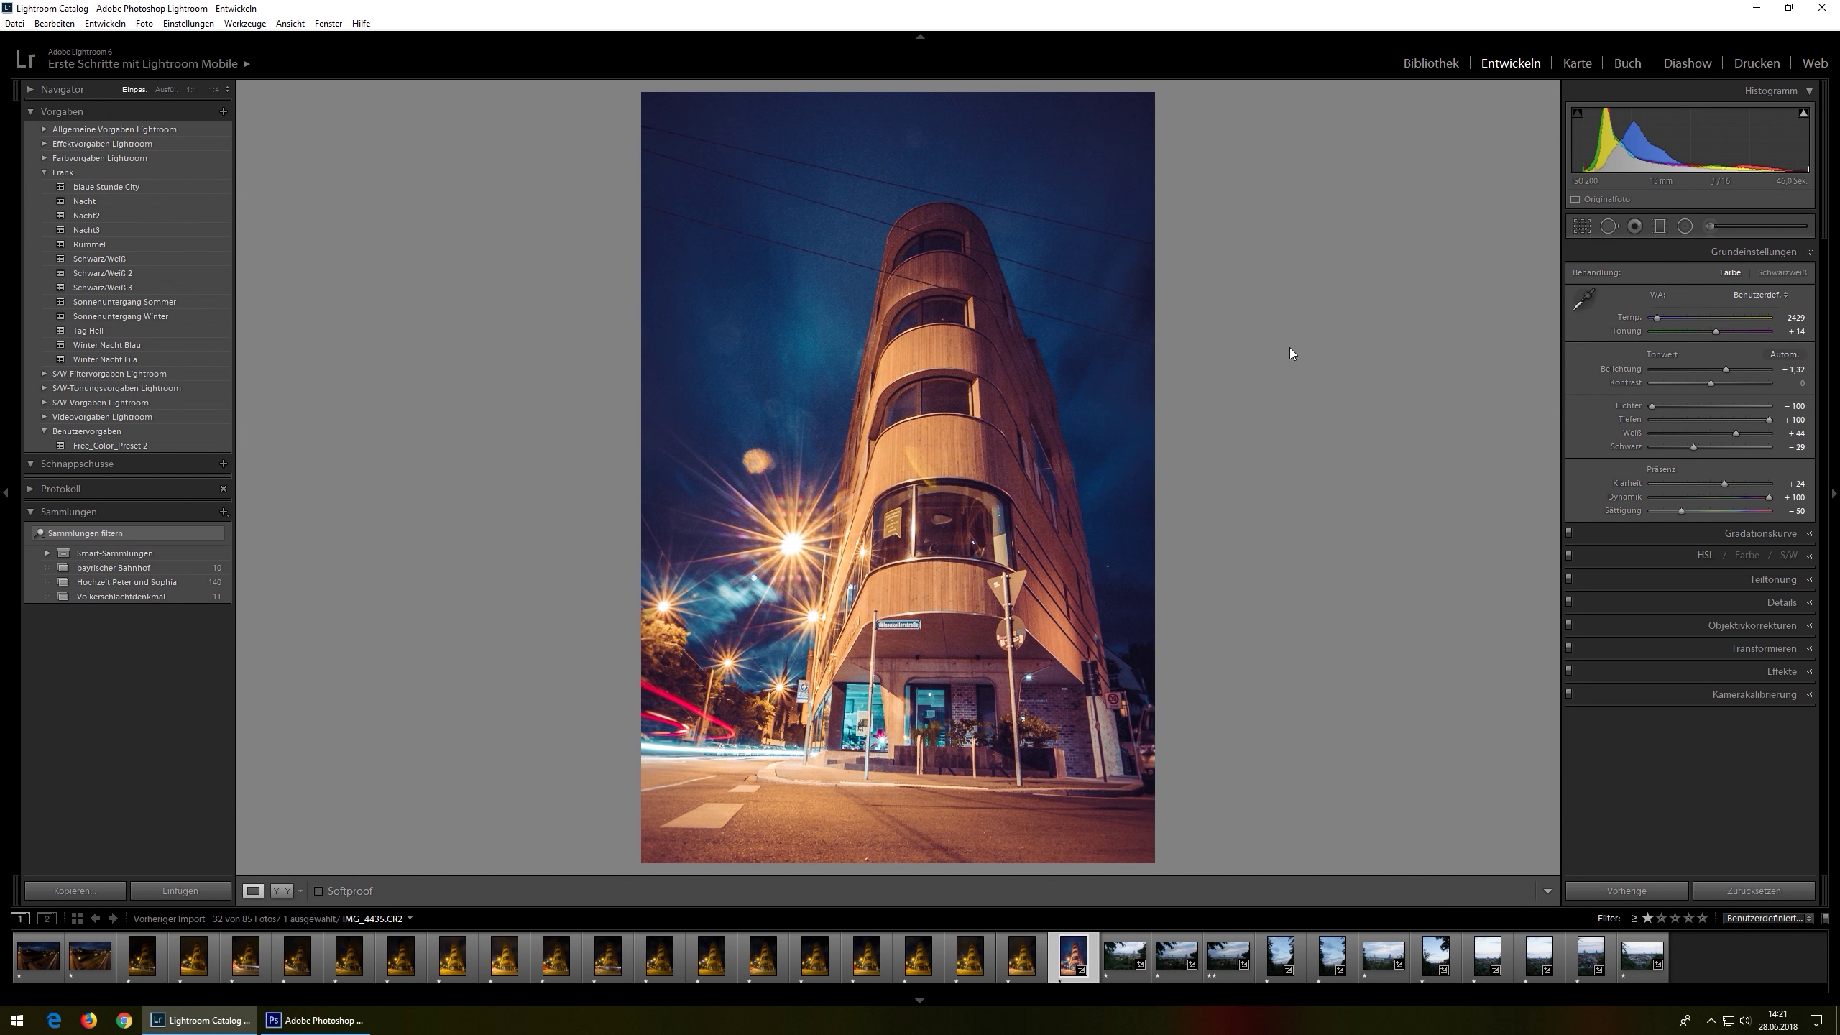
# - Paste the night develop settings onto IMG_4418 and IMG_4416
pyautogui.click(1781, 603)
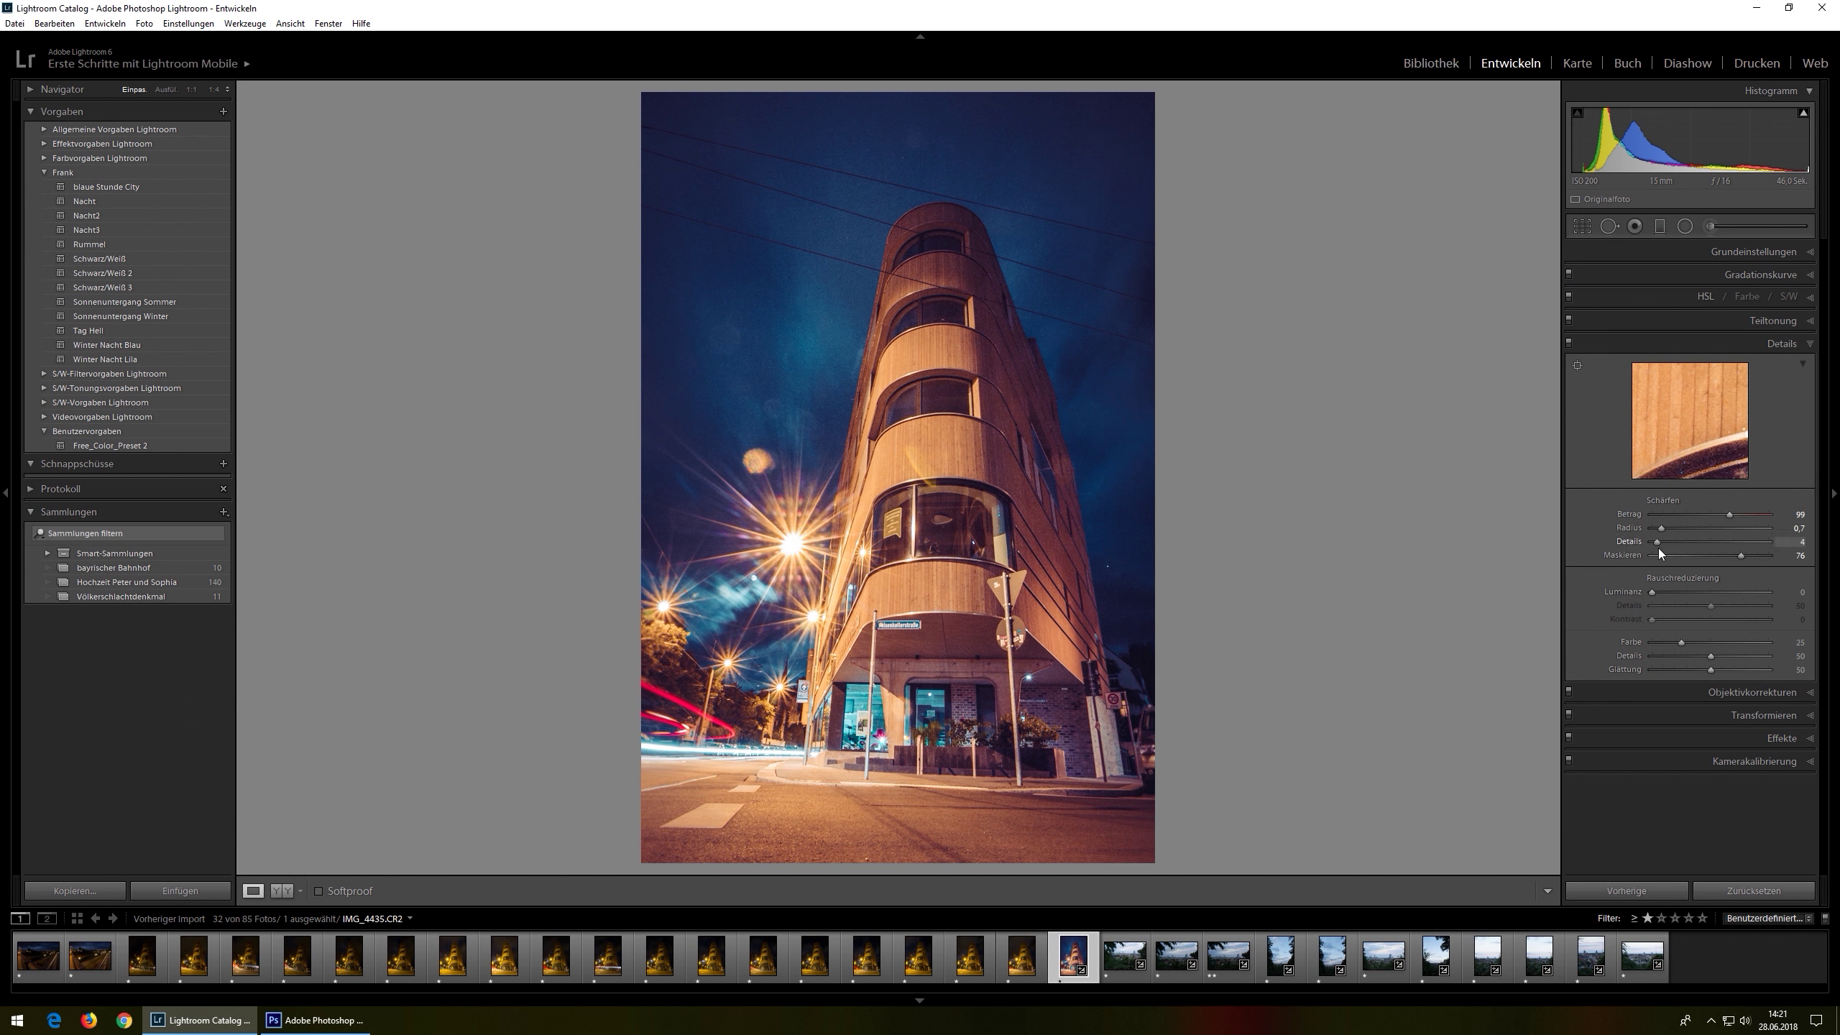
pyautogui.rightClick(246, 957)
pyautogui.click(542, 738)
pyautogui.rightClick(595, 957)
pyautogui.click(699, 671)
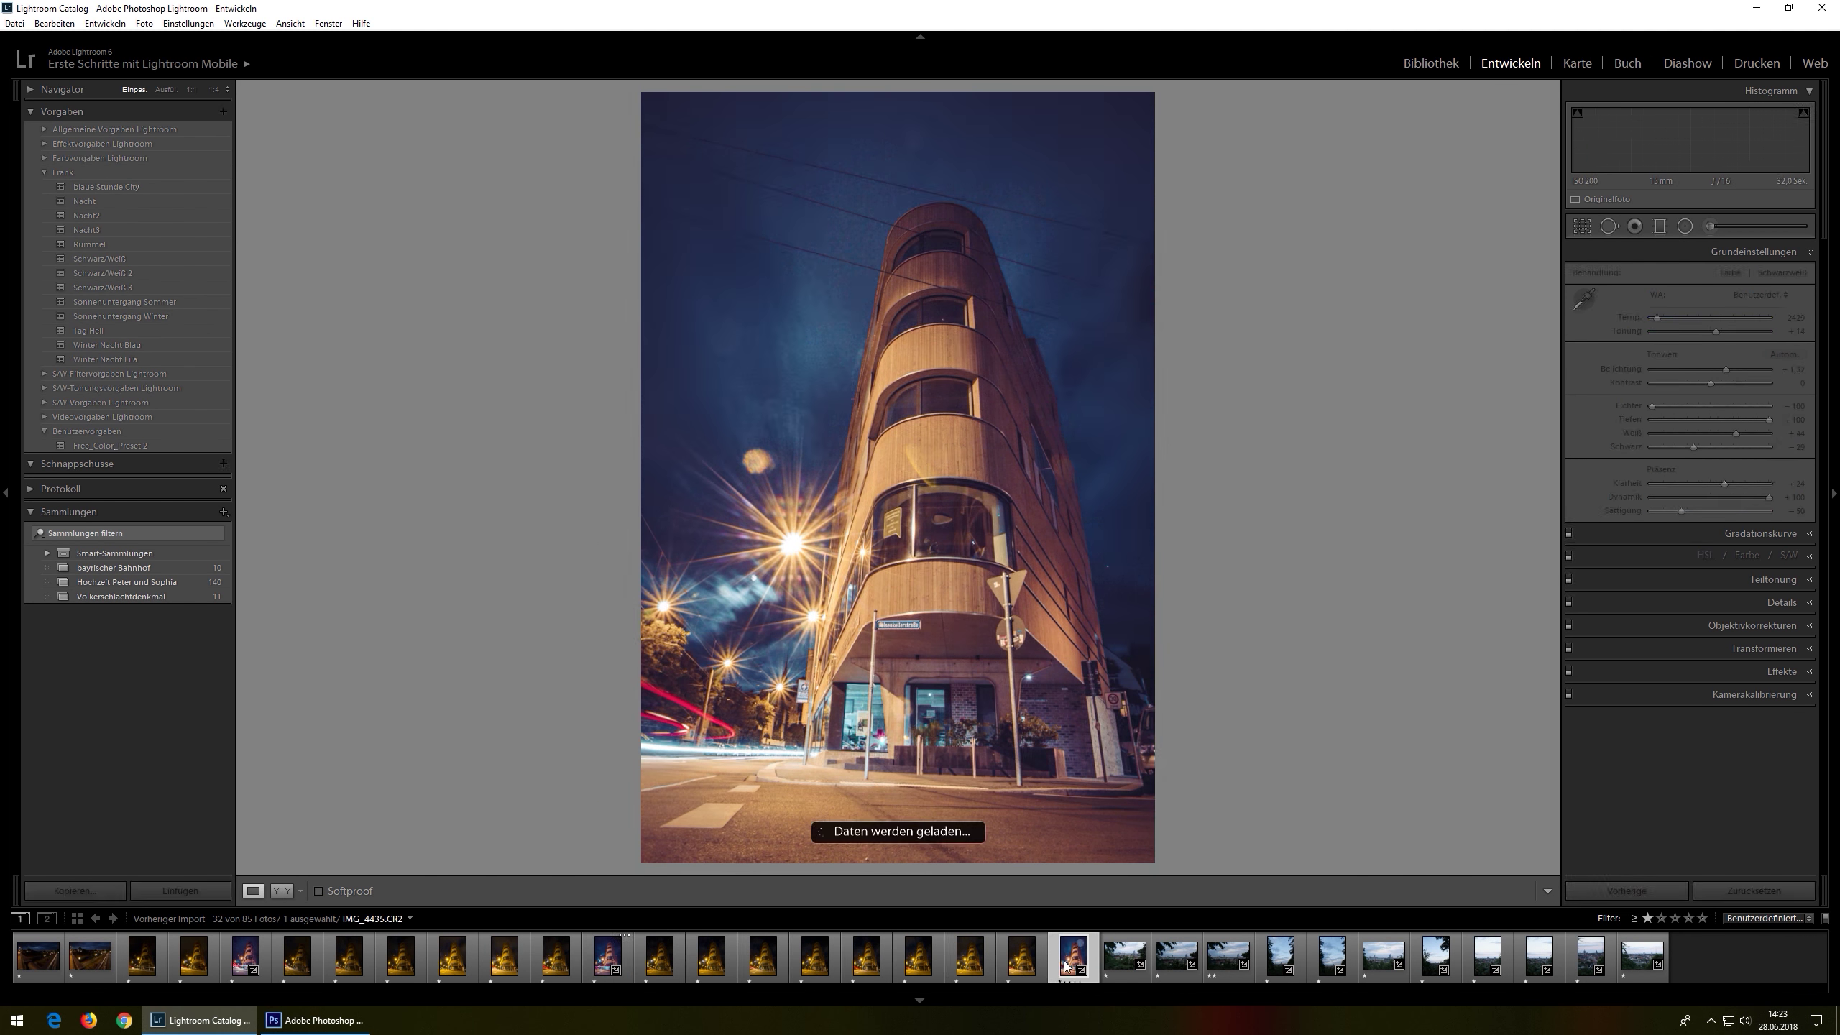
# - Select the run of building exposures and make a virtual copy of IMG_4431
pyautogui.keyDown('shift'); pyautogui.click(132, 960); pyautogui.keyUp('shift')
pyautogui.click(907, 968)
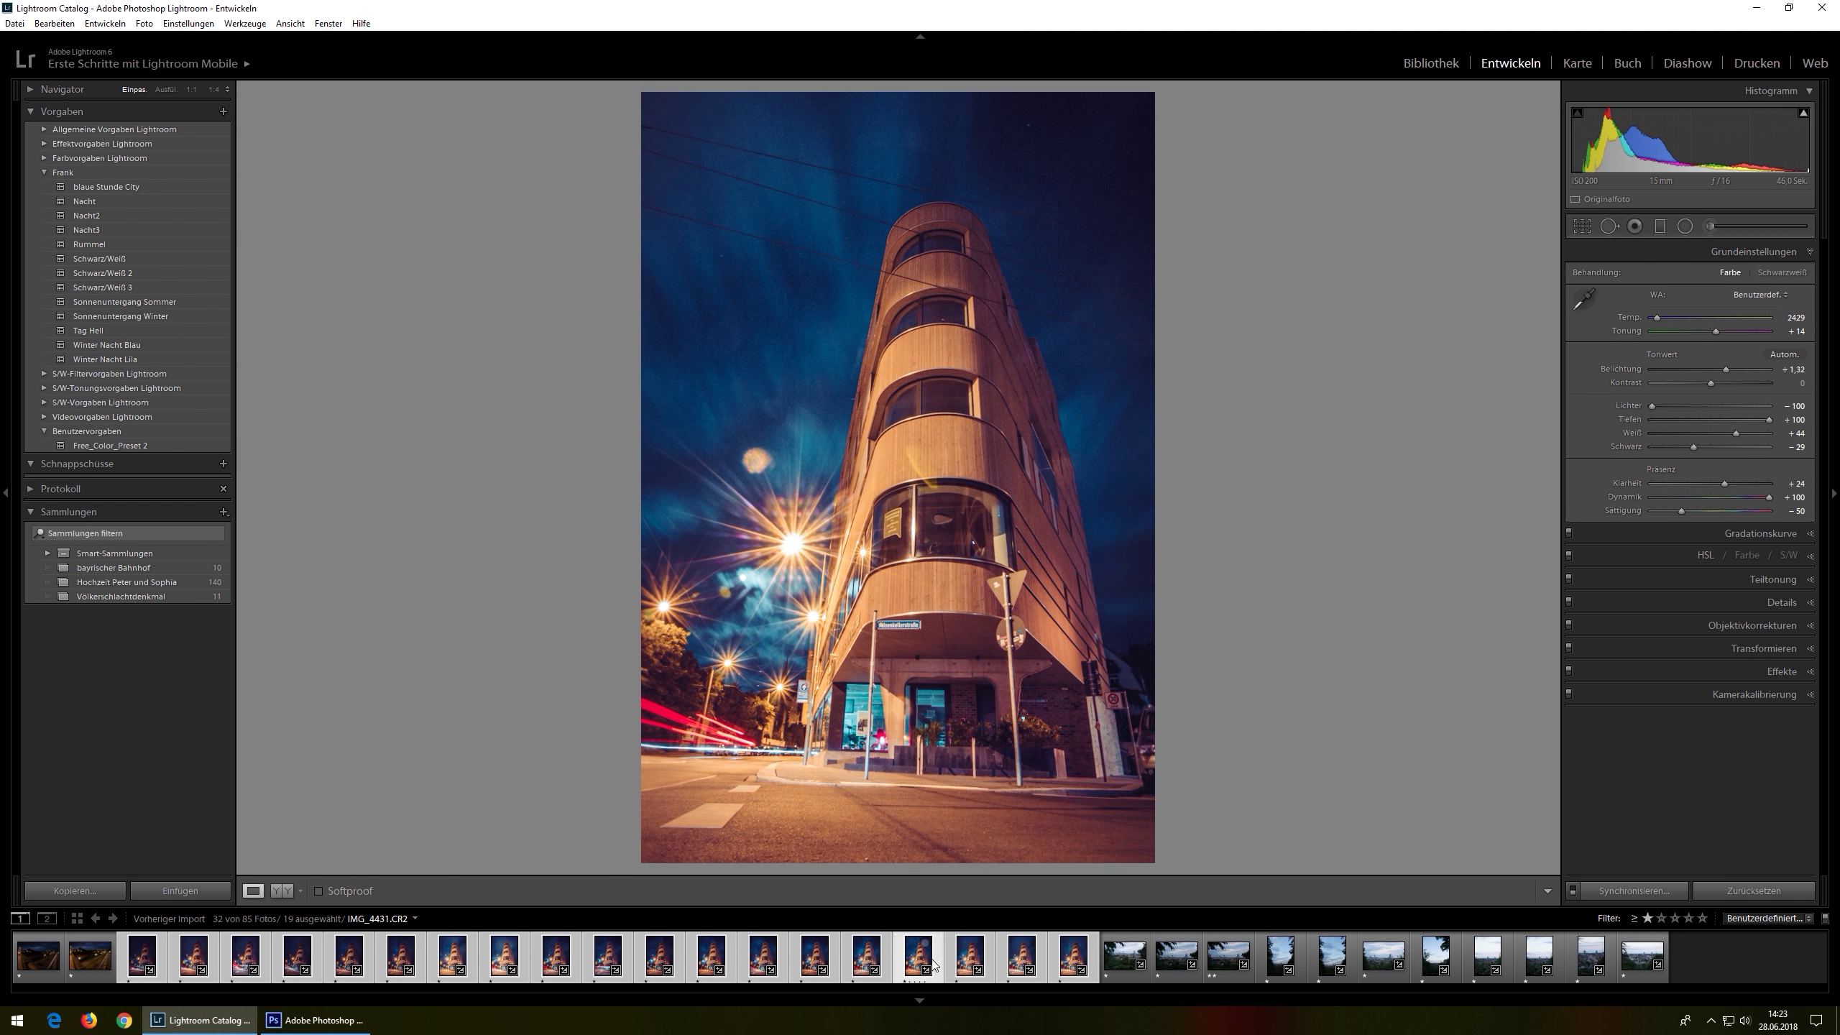
pyautogui.rightClick(907, 968)
pyautogui.click(971, 656)
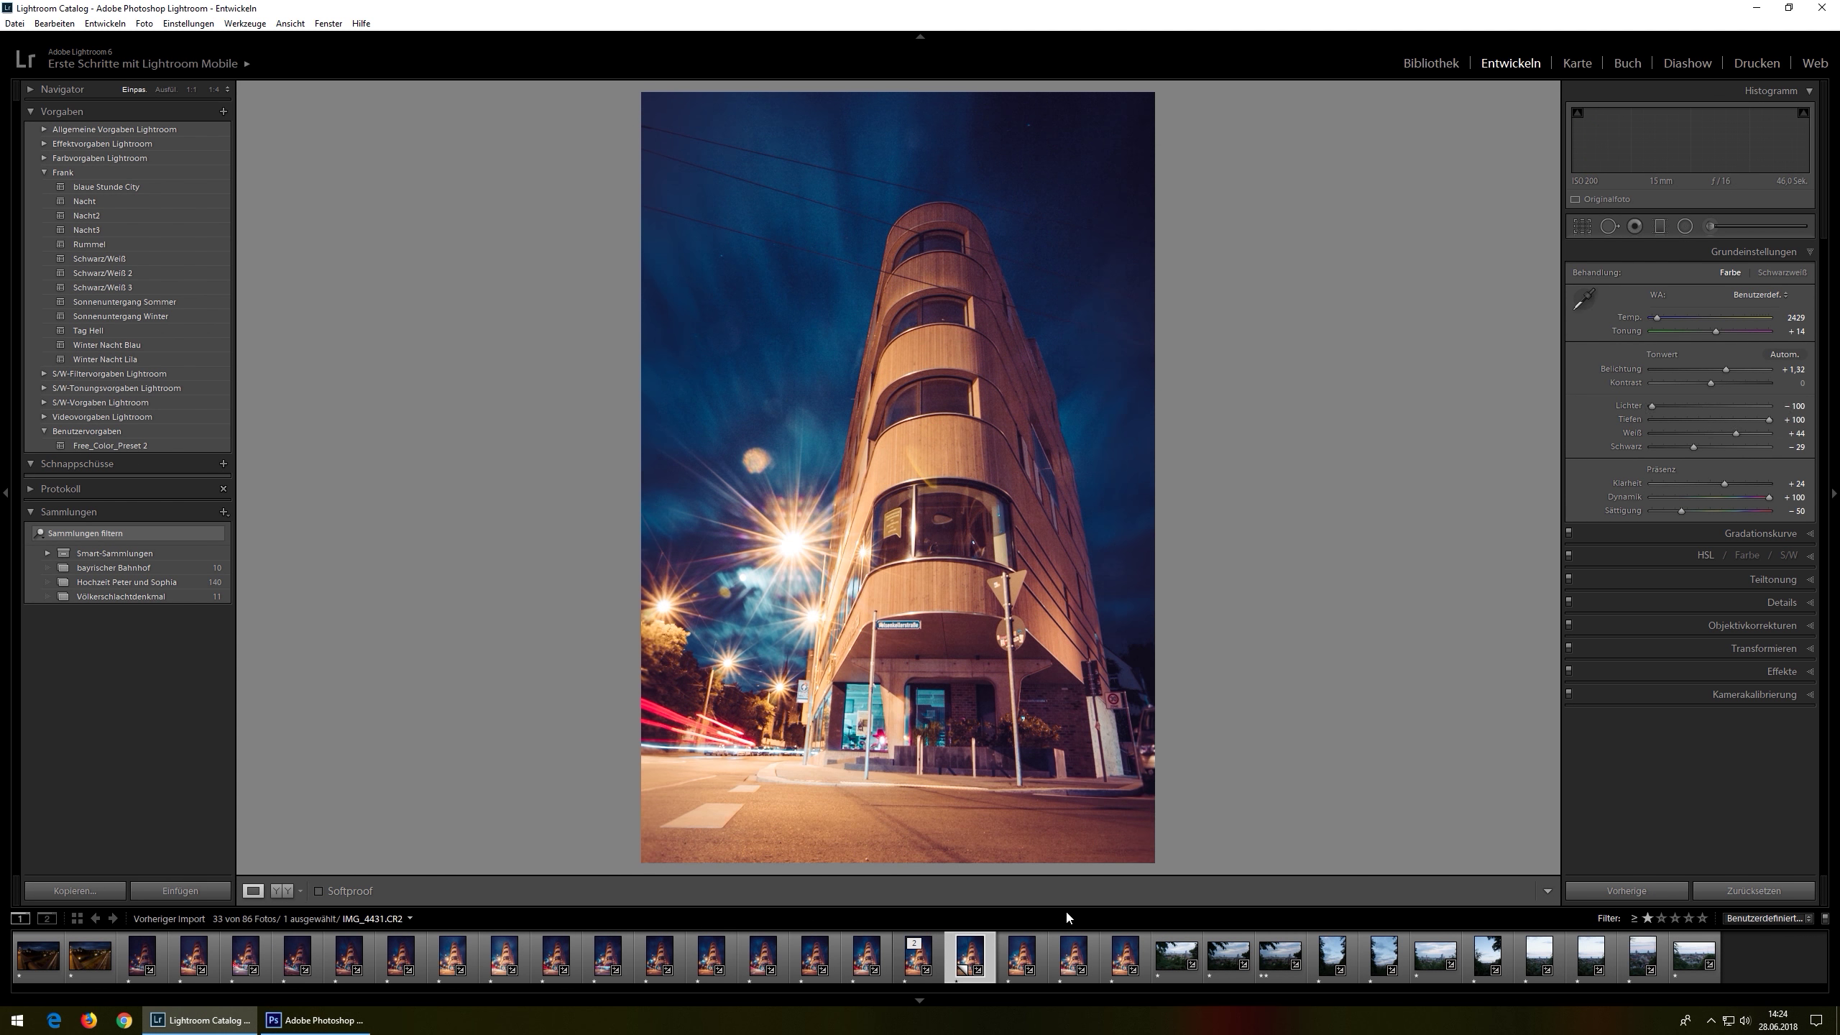
# - On the virtual copy, lower highlights, lift whites and blacks, and raise exposure and clarity
pyautogui.moveTo(1711, 406); pyautogui.dragTo(1678, 406)
pyautogui.moveTo(1769, 420); pyautogui.dragTo(1730, 434)
pyautogui.moveTo(1693, 447); pyautogui.dragTo(1775, 420)
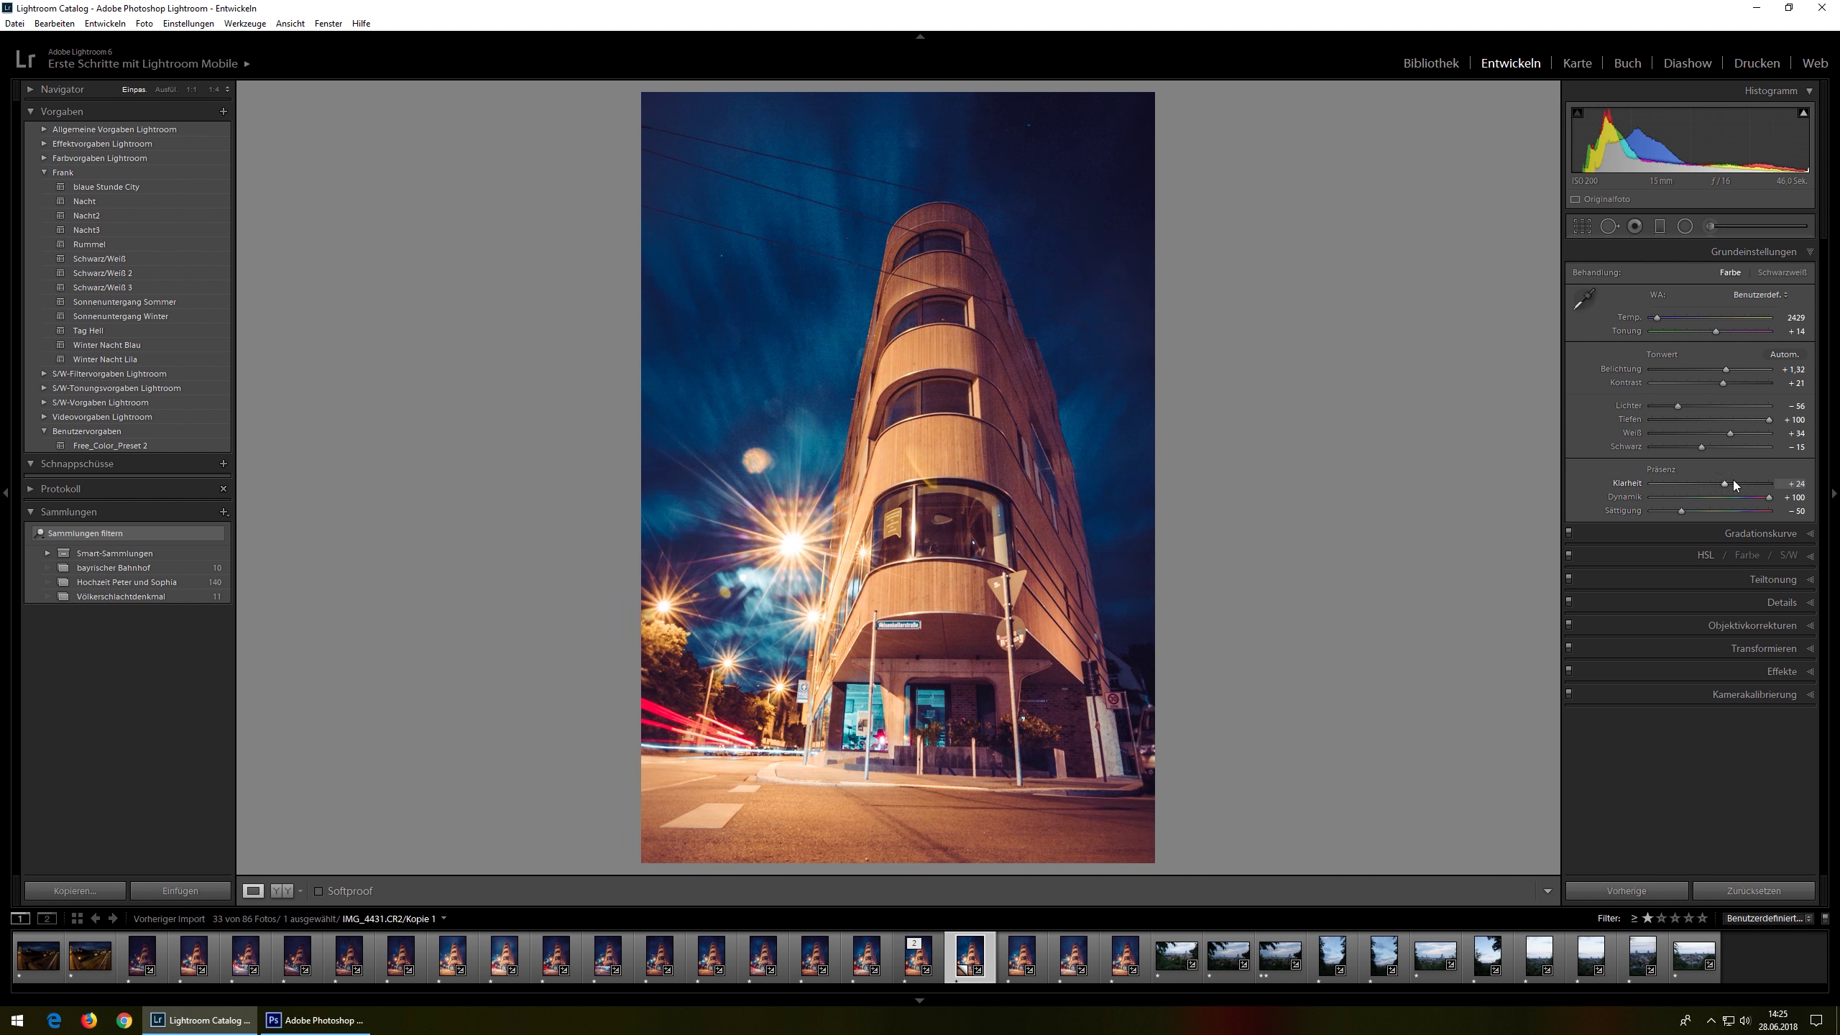
pyautogui.moveTo(1725, 484); pyautogui.dragTo(1744, 483)
pyautogui.moveTo(1678, 406)
pyautogui.mouseDown()
pyautogui.moveTo(1652, 406)
pyautogui.moveTo(1729, 369)
pyautogui.mouseUp()
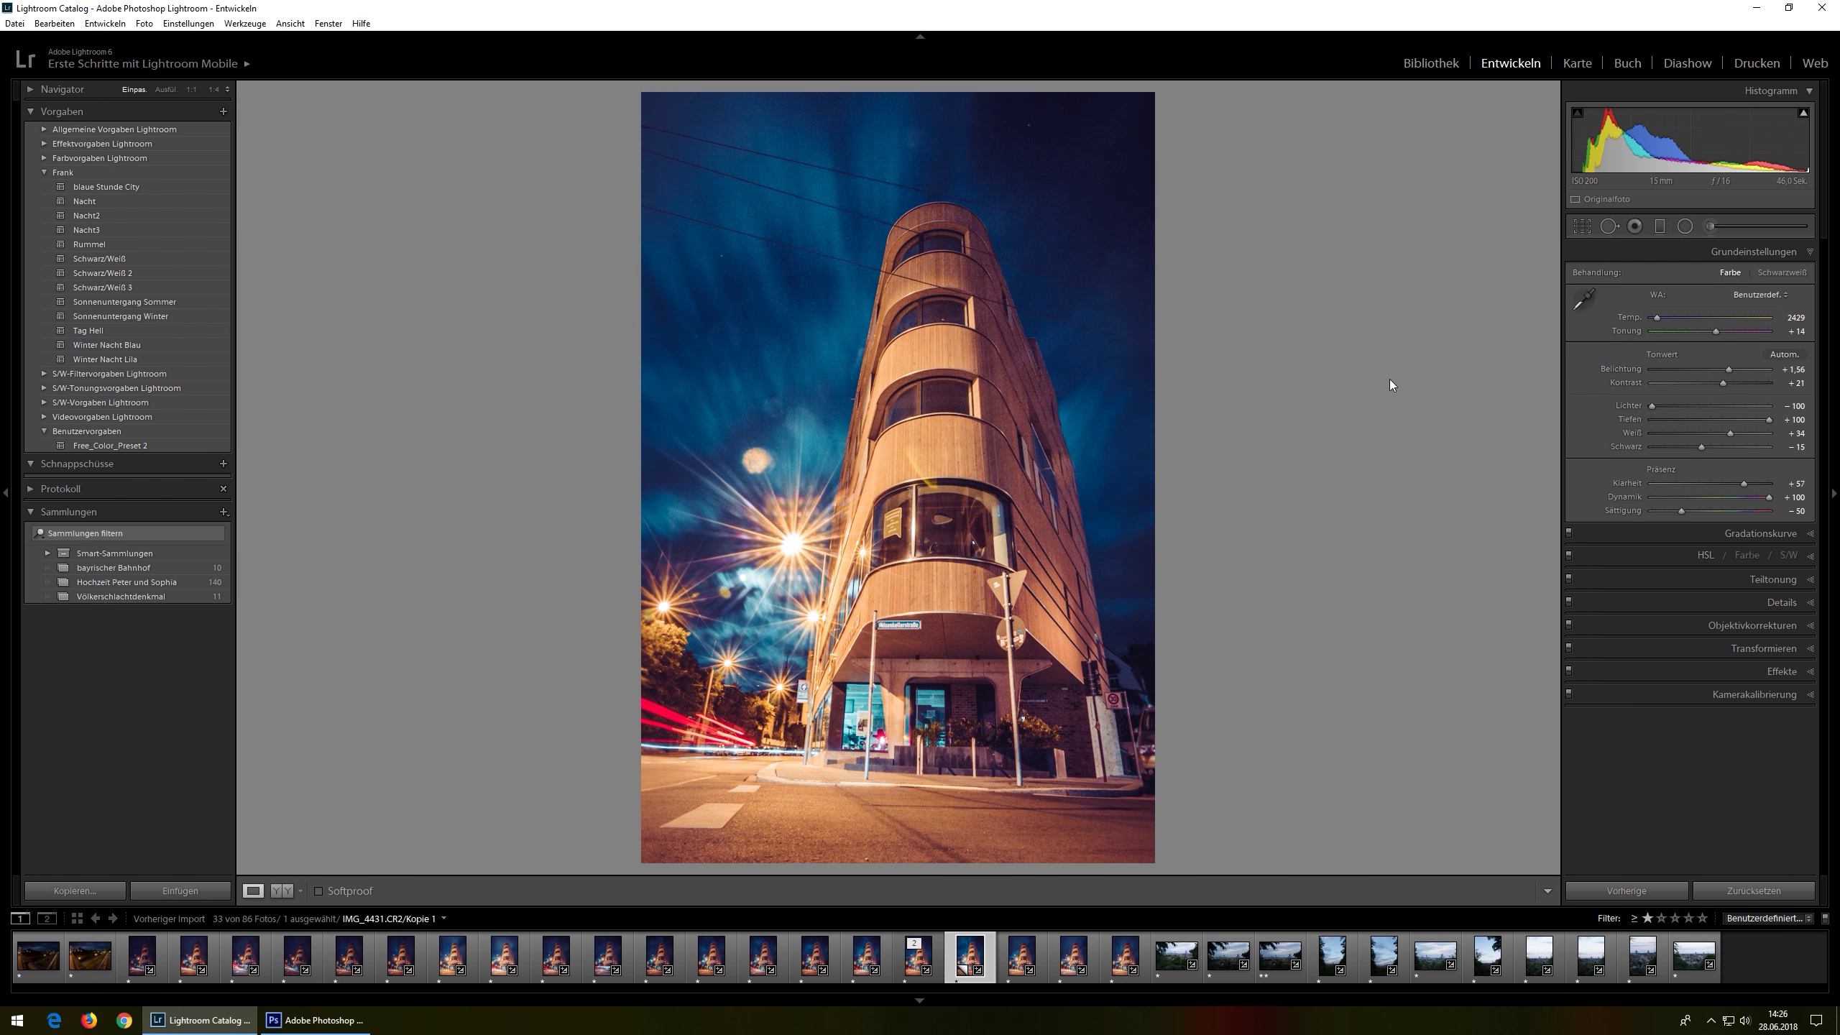
# - Paste the new settings onto the original IMG_4431 and onto IMG_4433
pyautogui.rightClick(918, 955)
pyautogui.click(1230, 866)
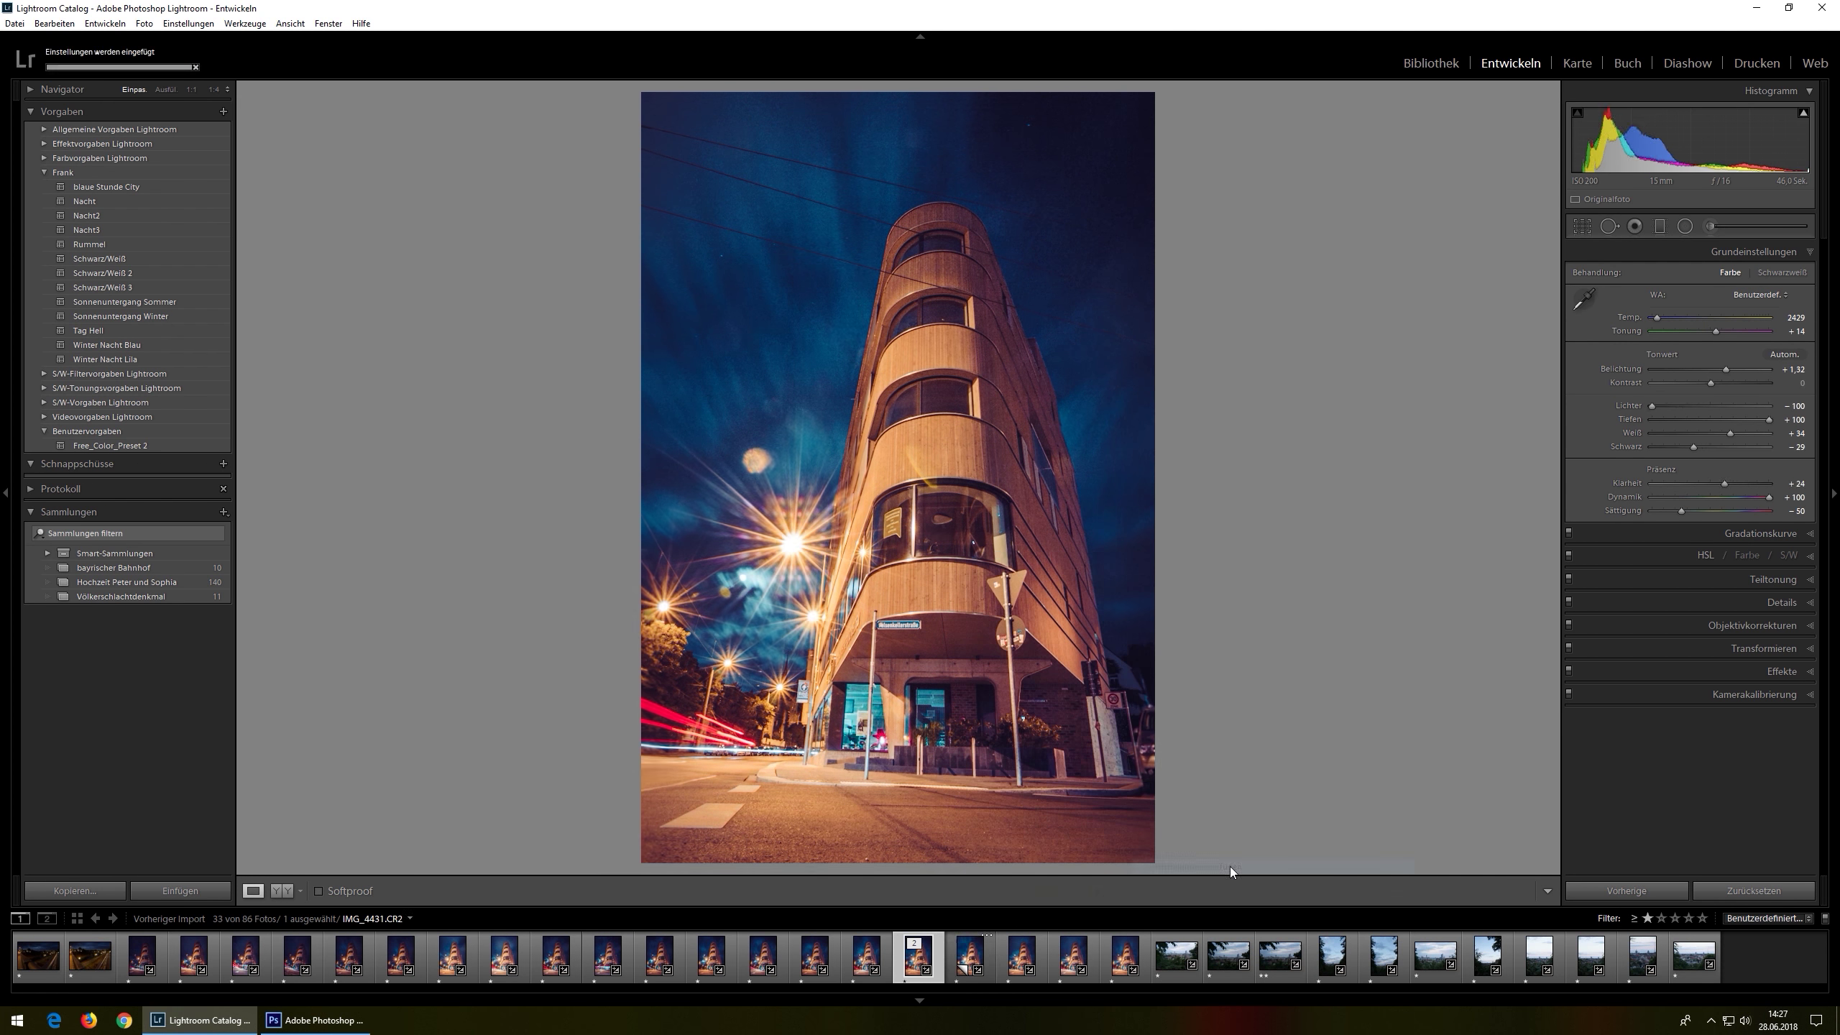
pyautogui.click(1022, 955)
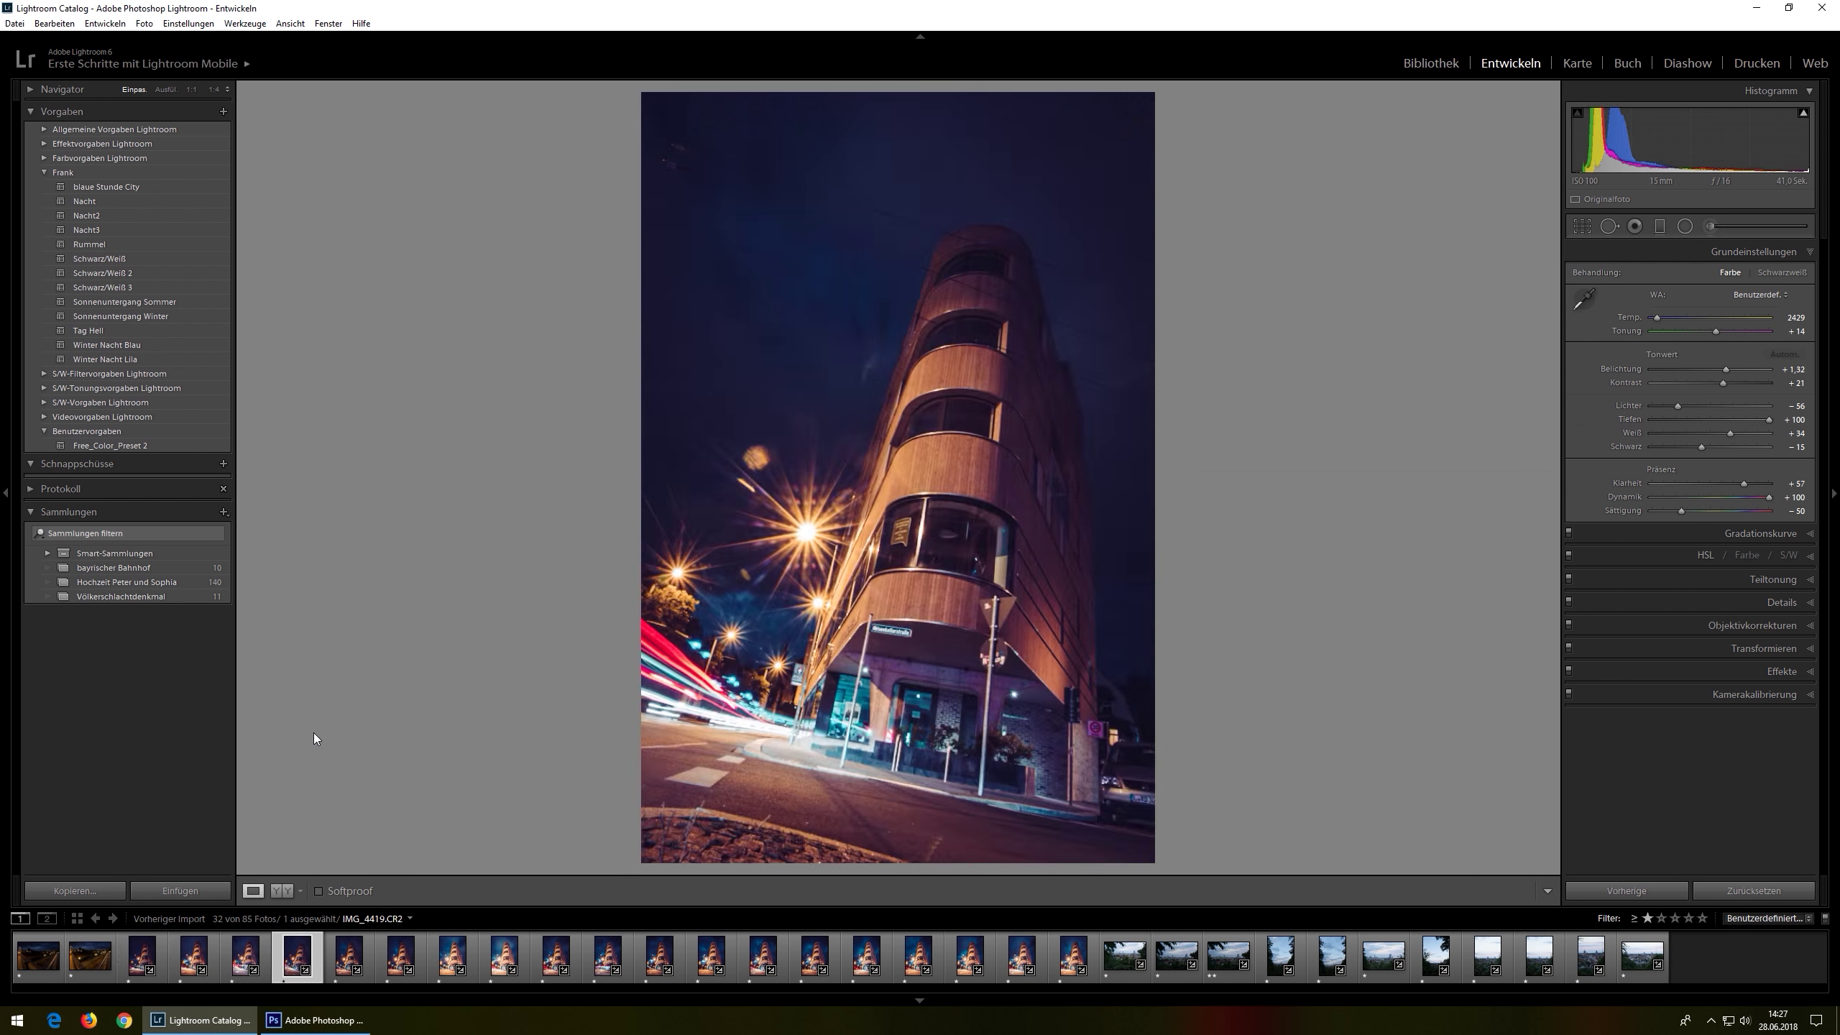
pyautogui.rightClick(1068, 964)
pyautogui.press('Escape')
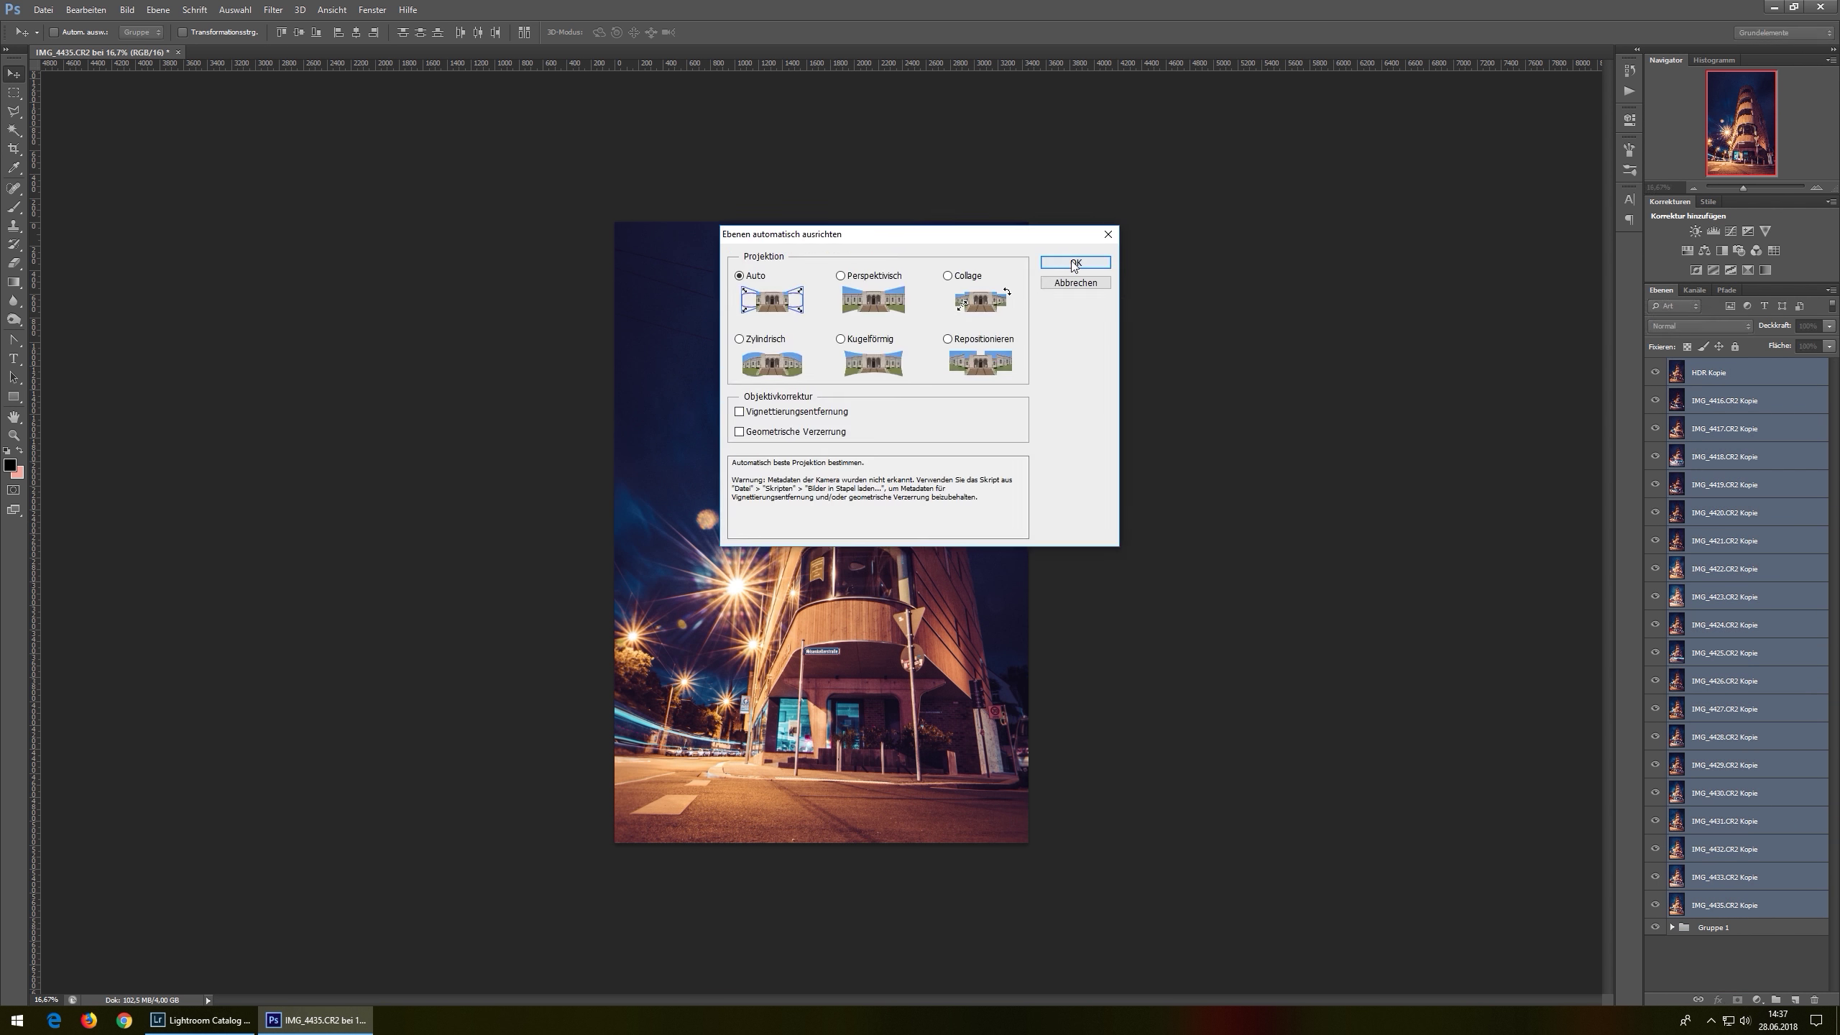
# - Auto-align the exposure layers, crop the composite and save the document
pyautogui.click(1075, 264)
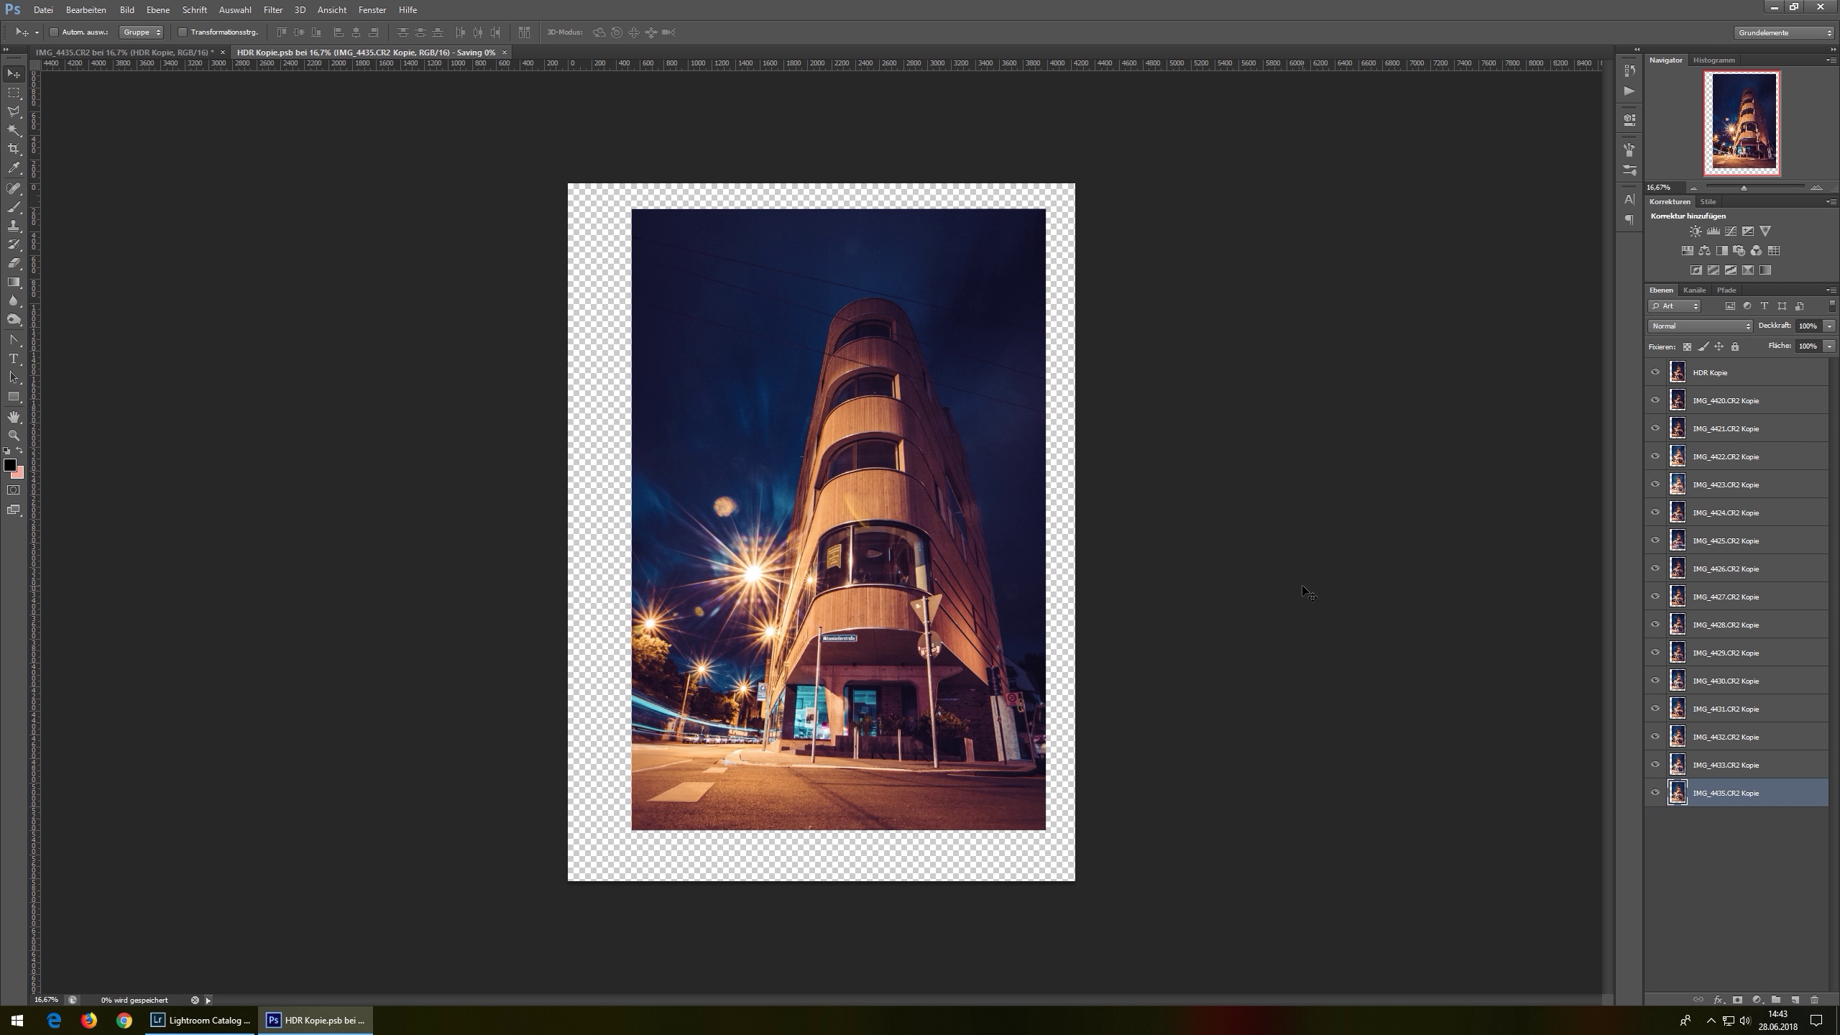
pyautogui.press('c')
pyautogui.press('Return')
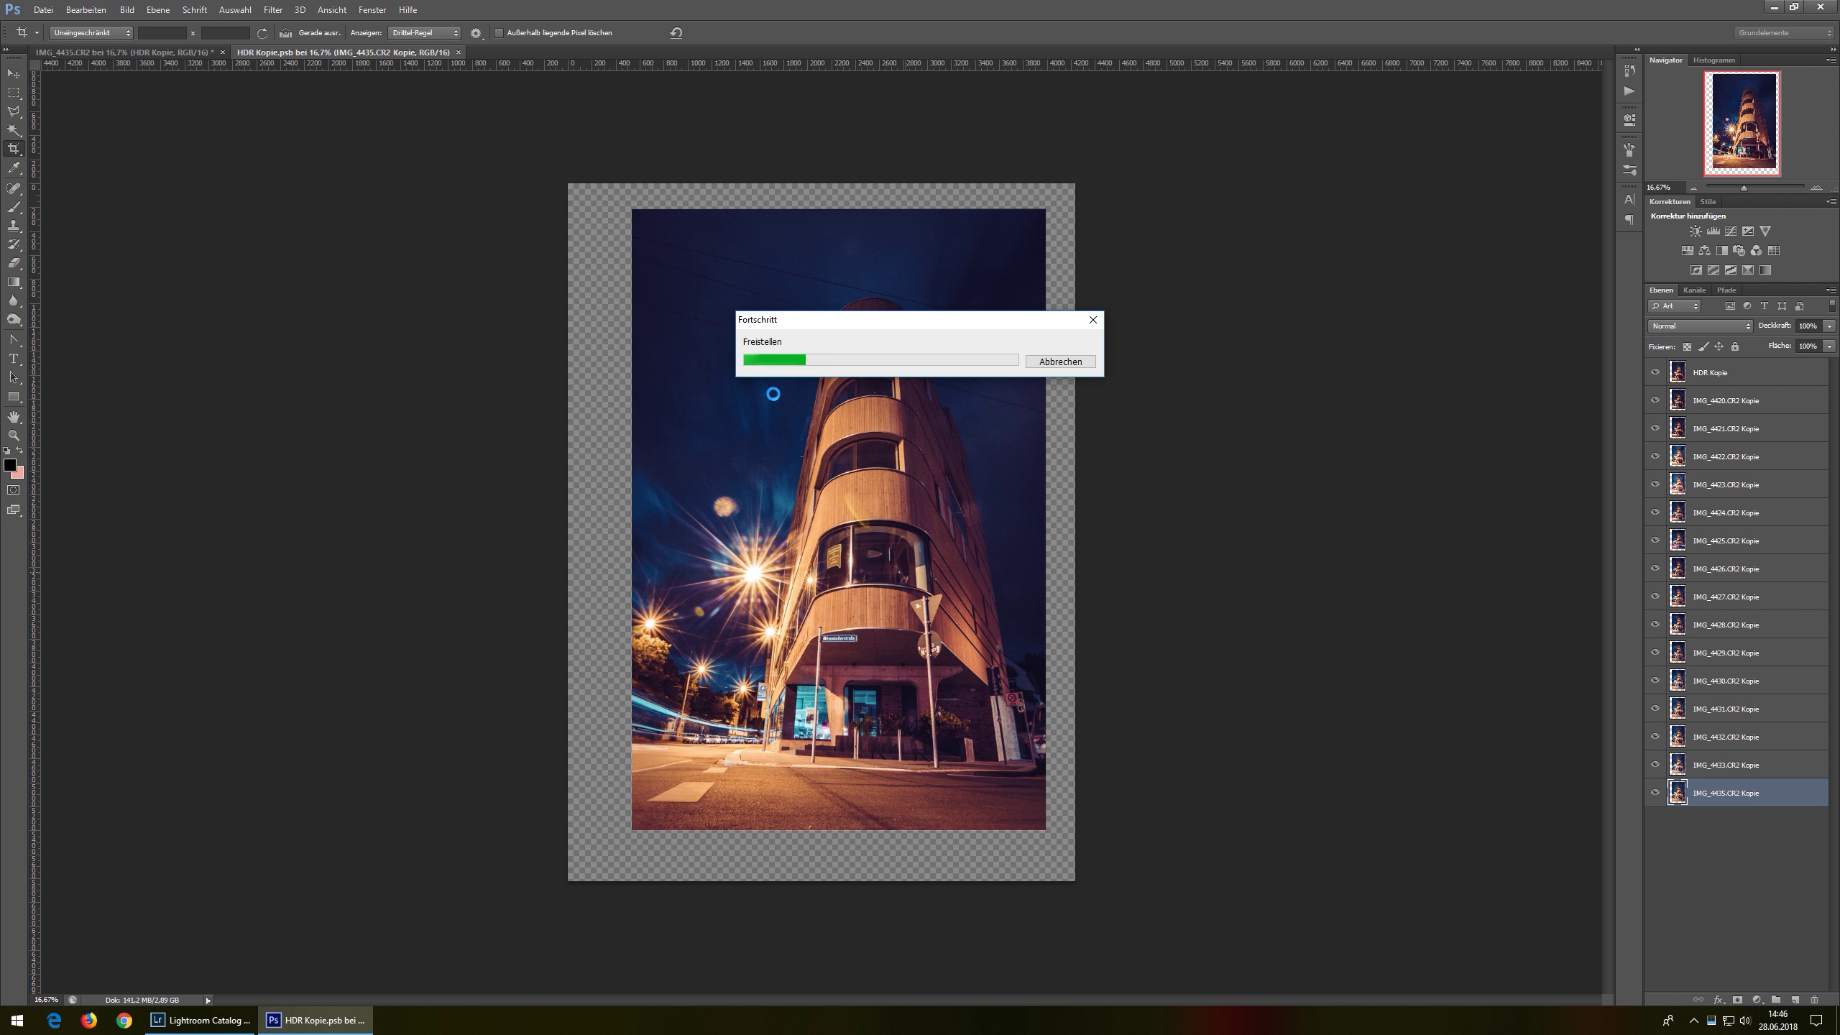
pyautogui.press('v')
pyautogui.hotkey('ctrl', 's')
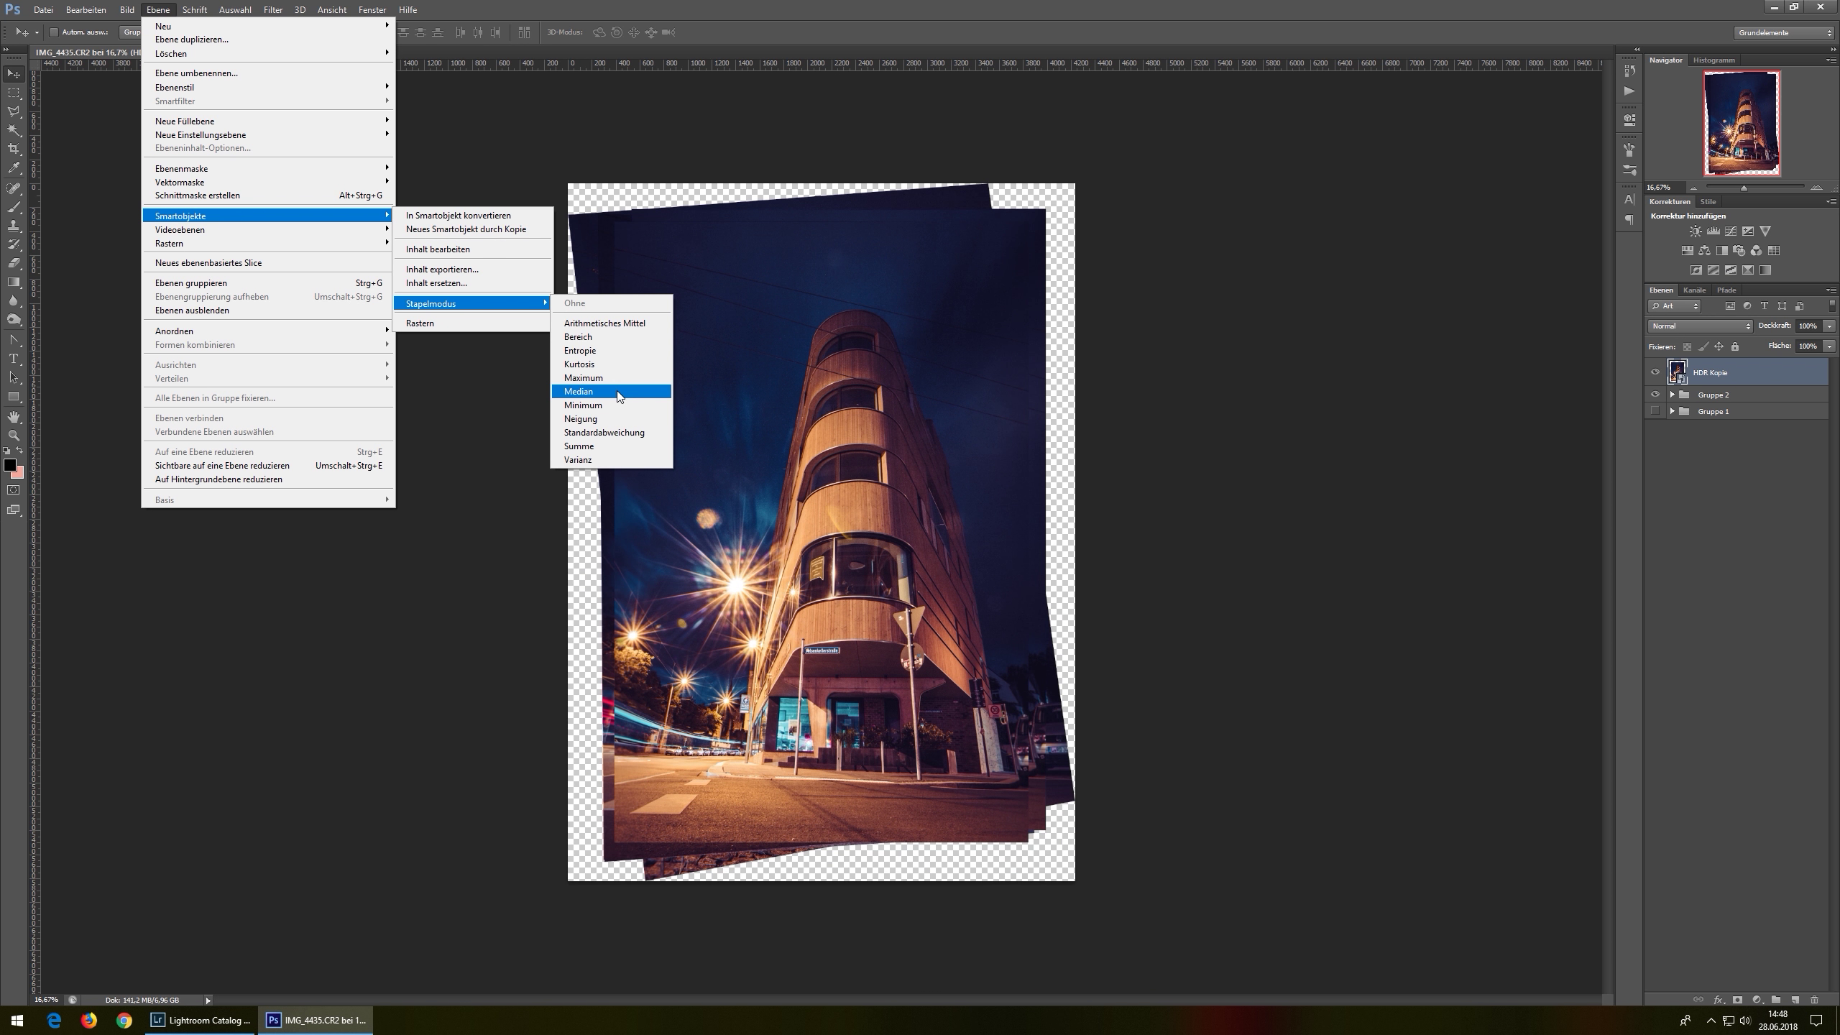
# - Blend the stacked exposures with the Median stack mode and fit the image on screen
pyautogui.click(616, 391)
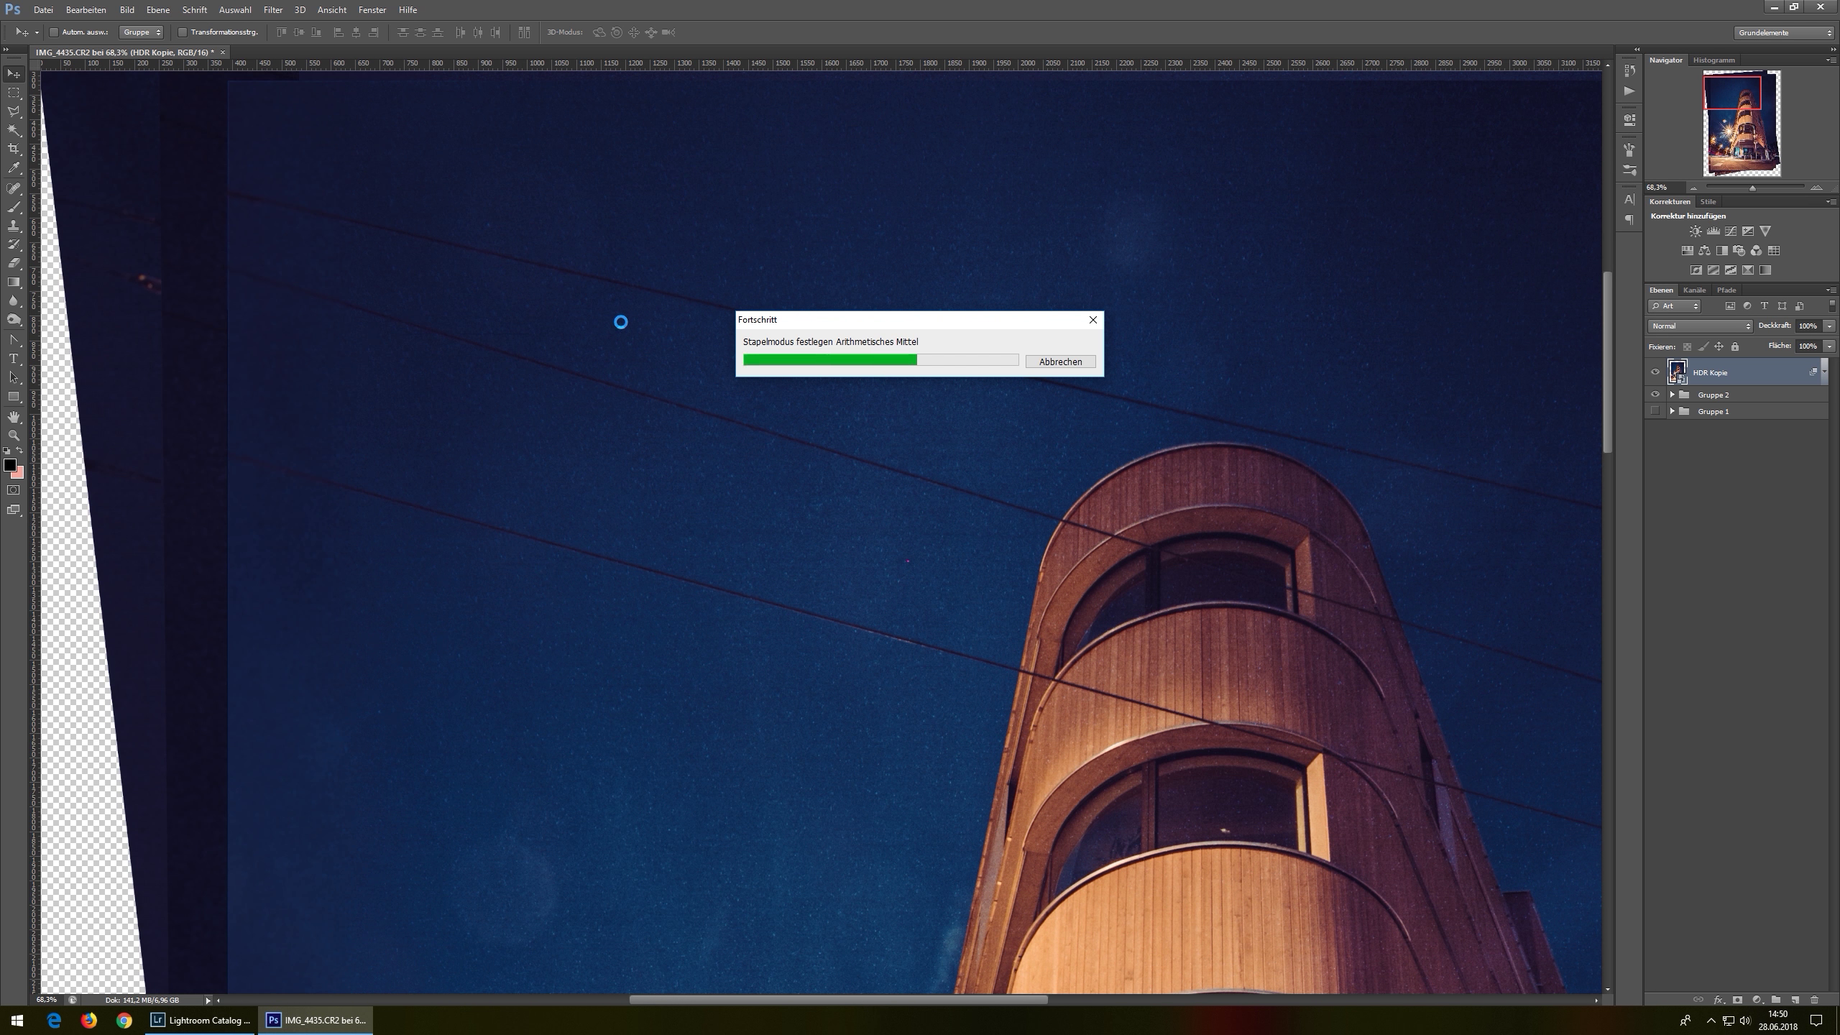
pyautogui.hotkey('ctrl', '0')
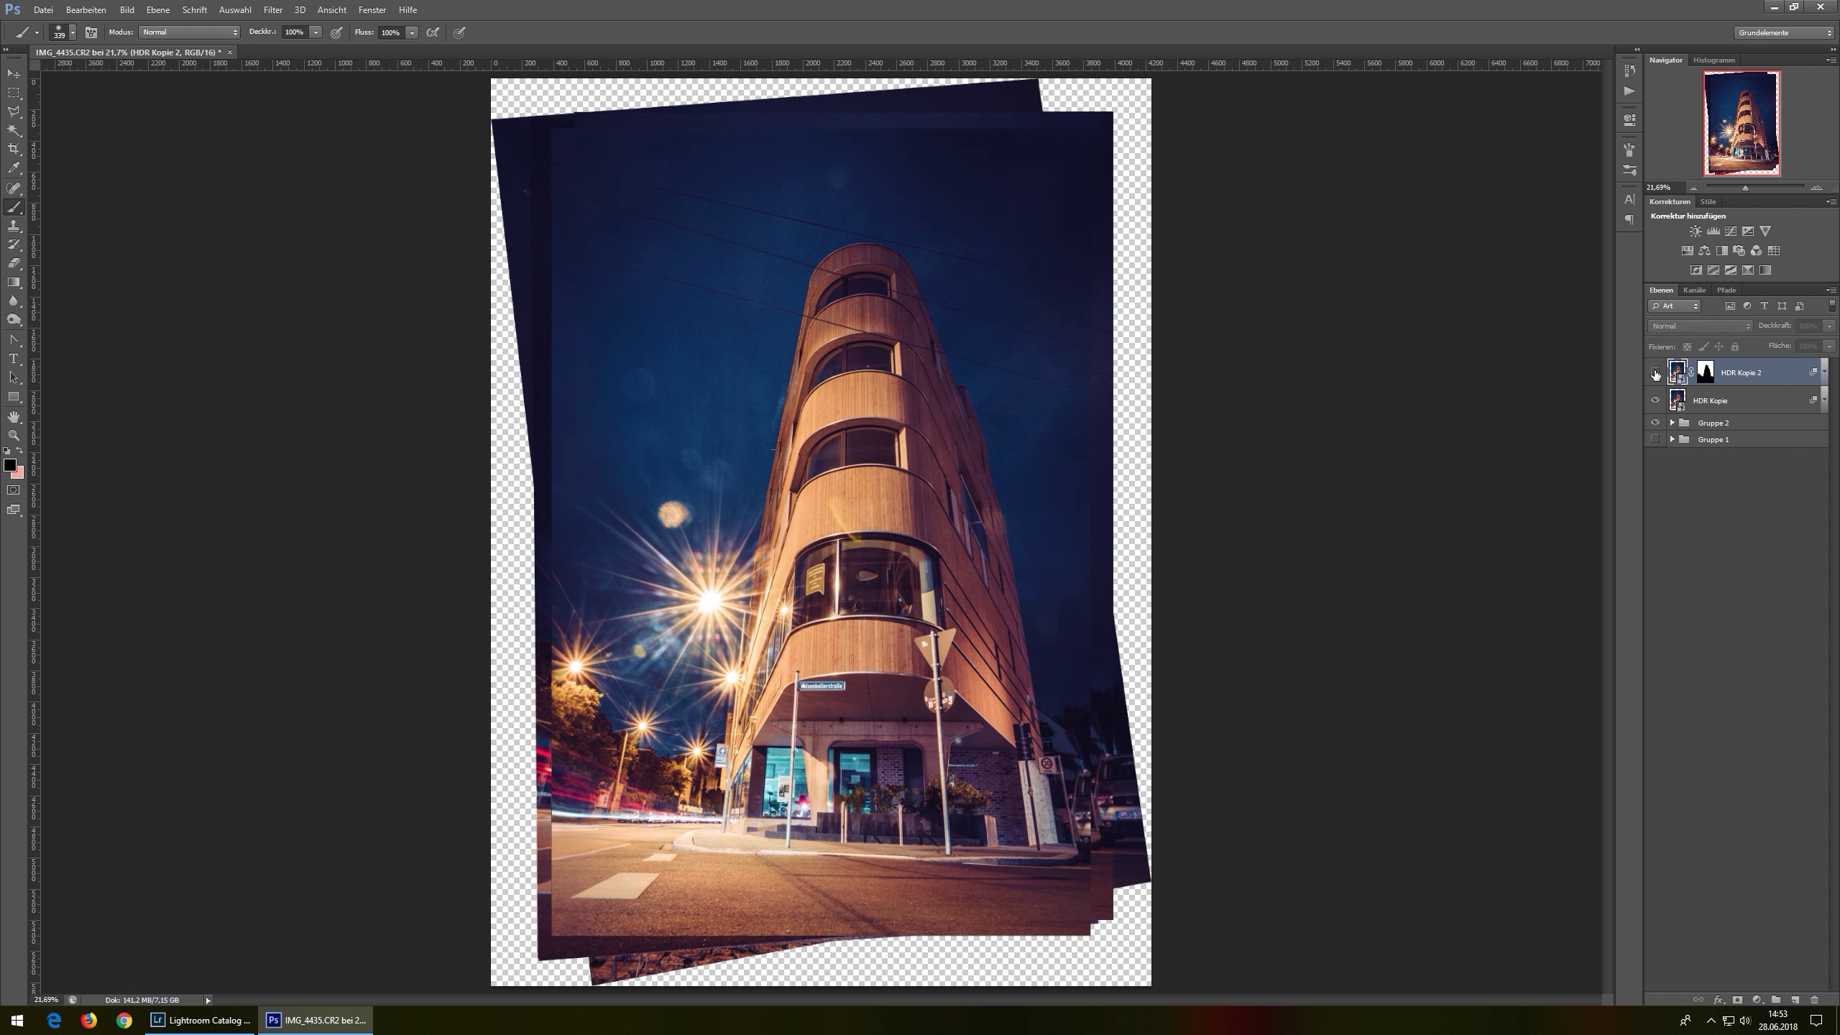
# - Move Gruppe 2 to the top of the layers at 100% opacity
pyautogui.press('v')
pyautogui.moveTo(1714, 423); pyautogui.dragTo(1773, 395)
pyautogui.press('5')
pyautogui.press('0')
# - Crop away the transparent edges and check the composite's corners
pyautogui.press('c')
pyautogui.press('Return')
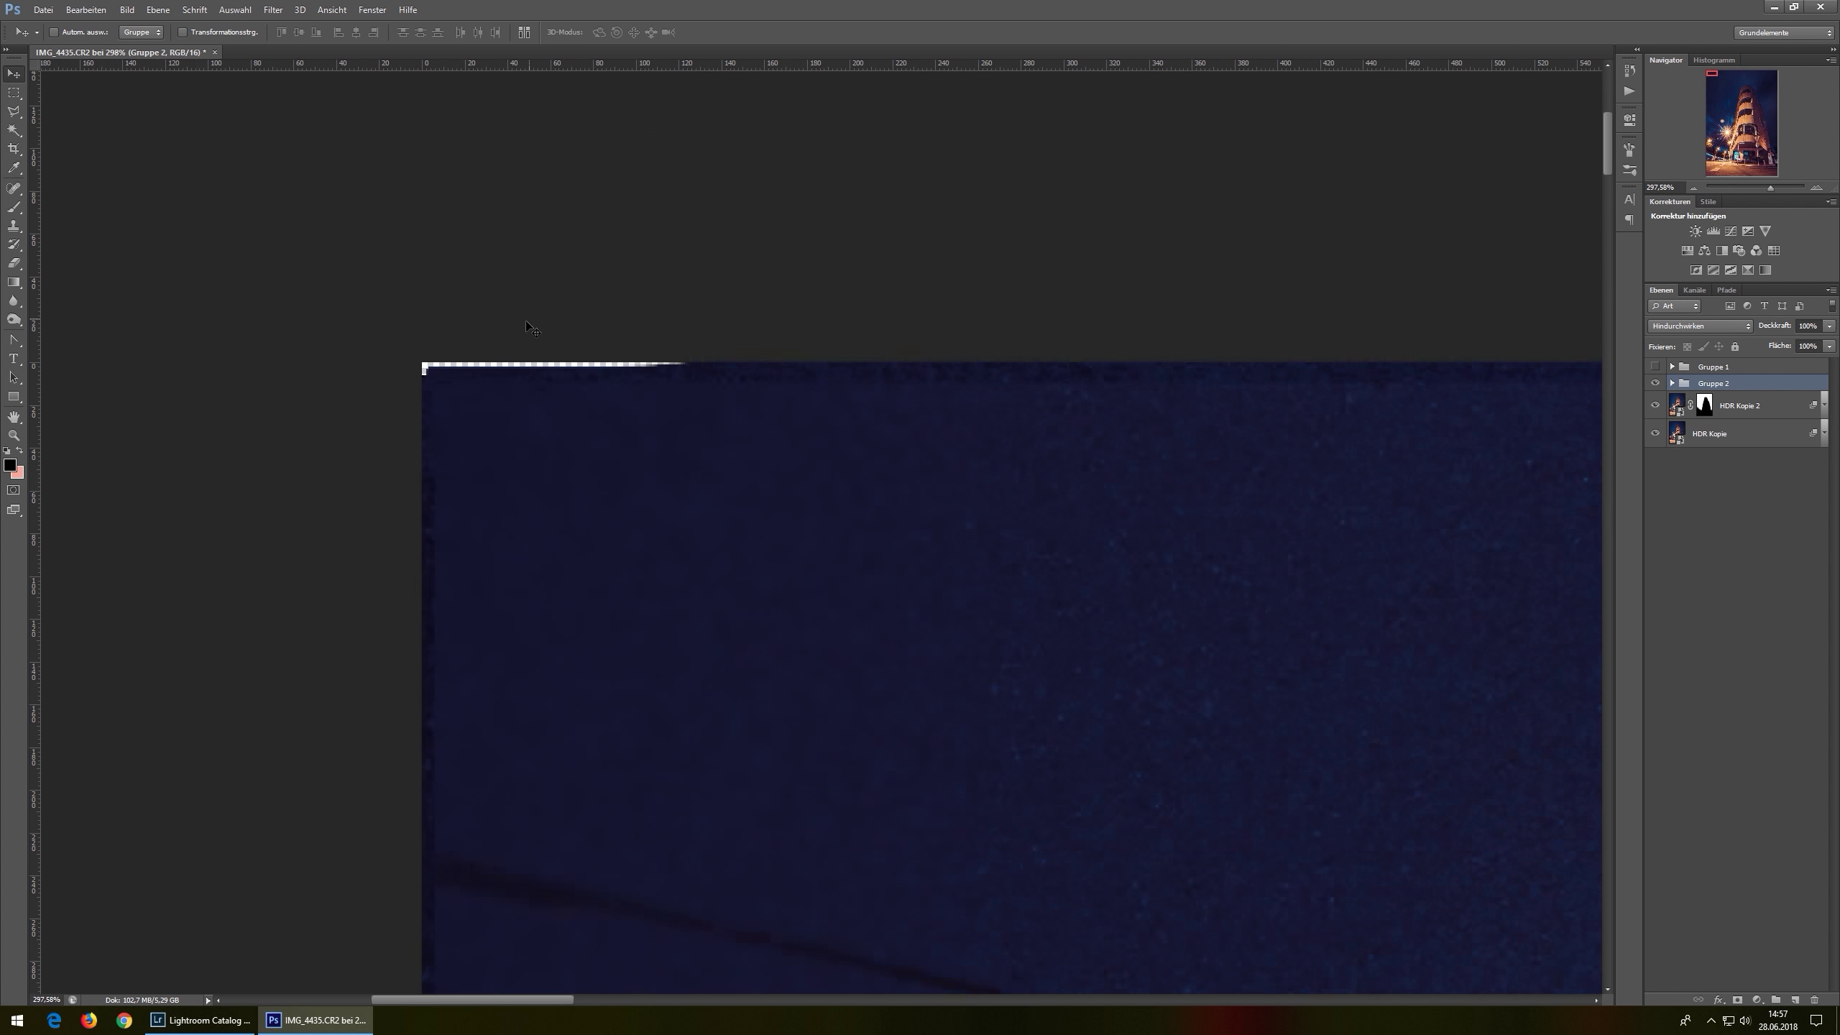
pyautogui.click(1679, 434)
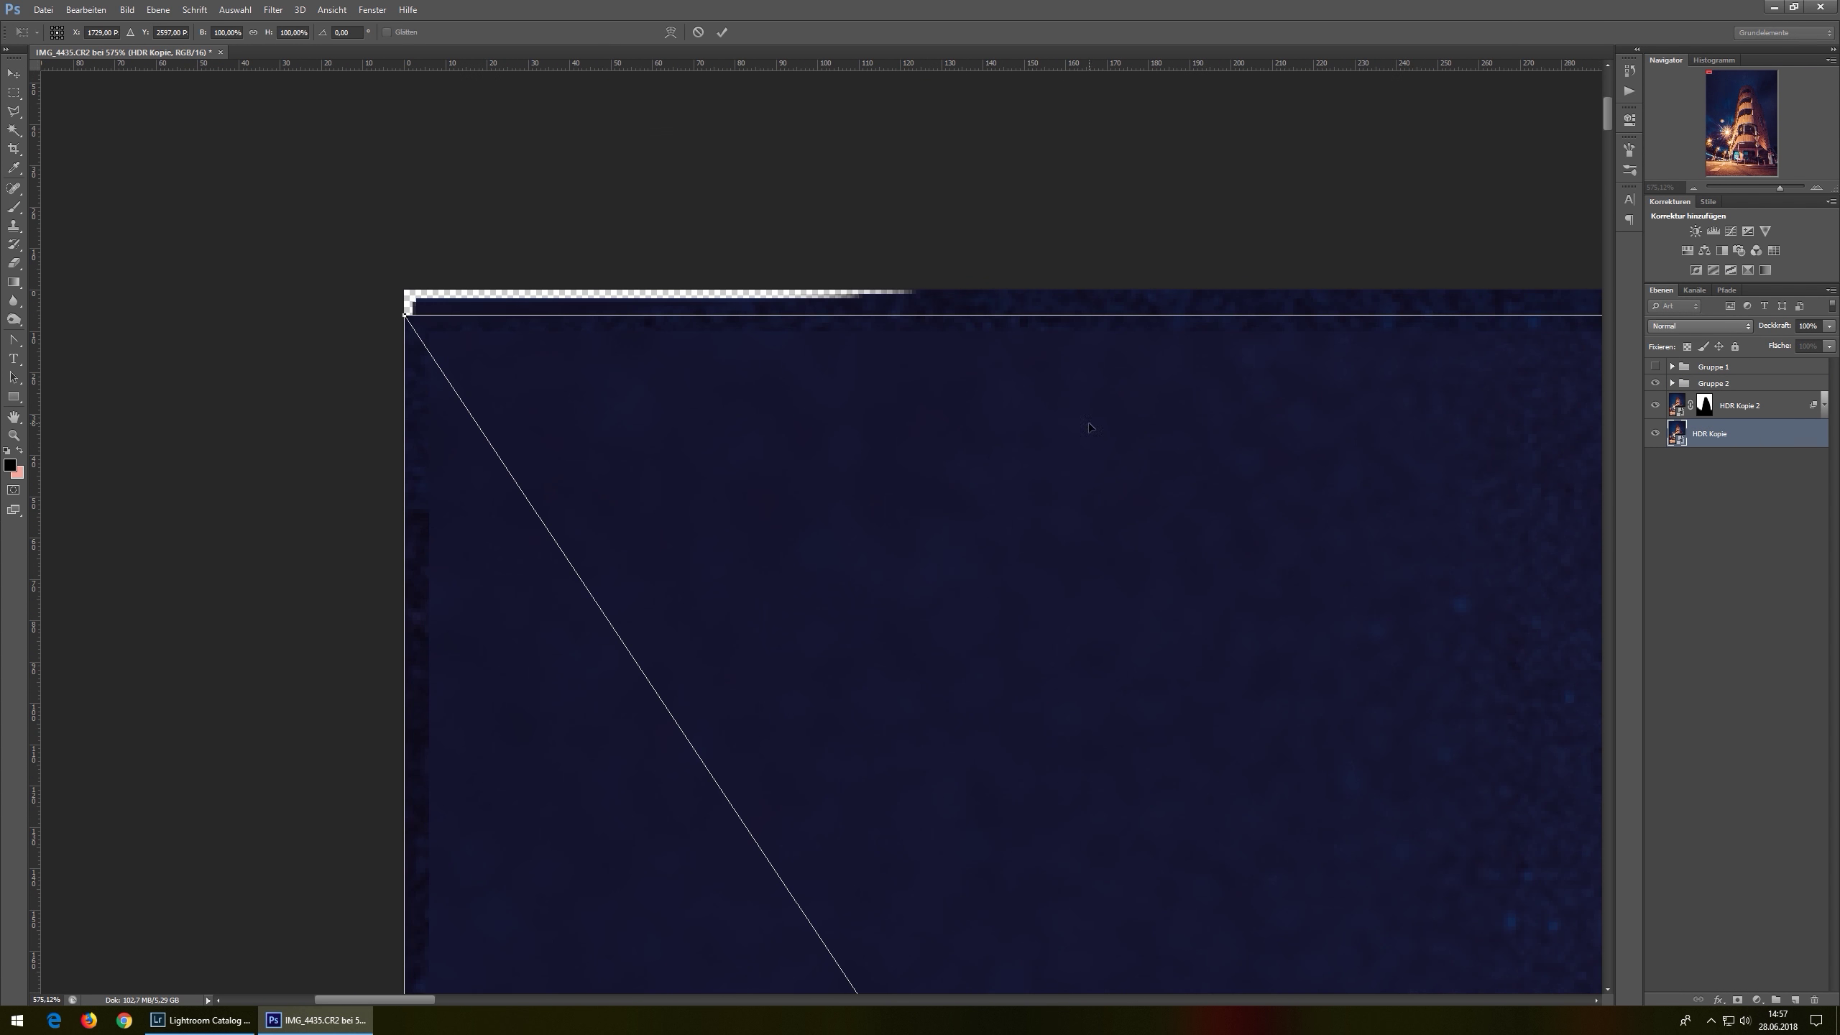
pyautogui.press('v')
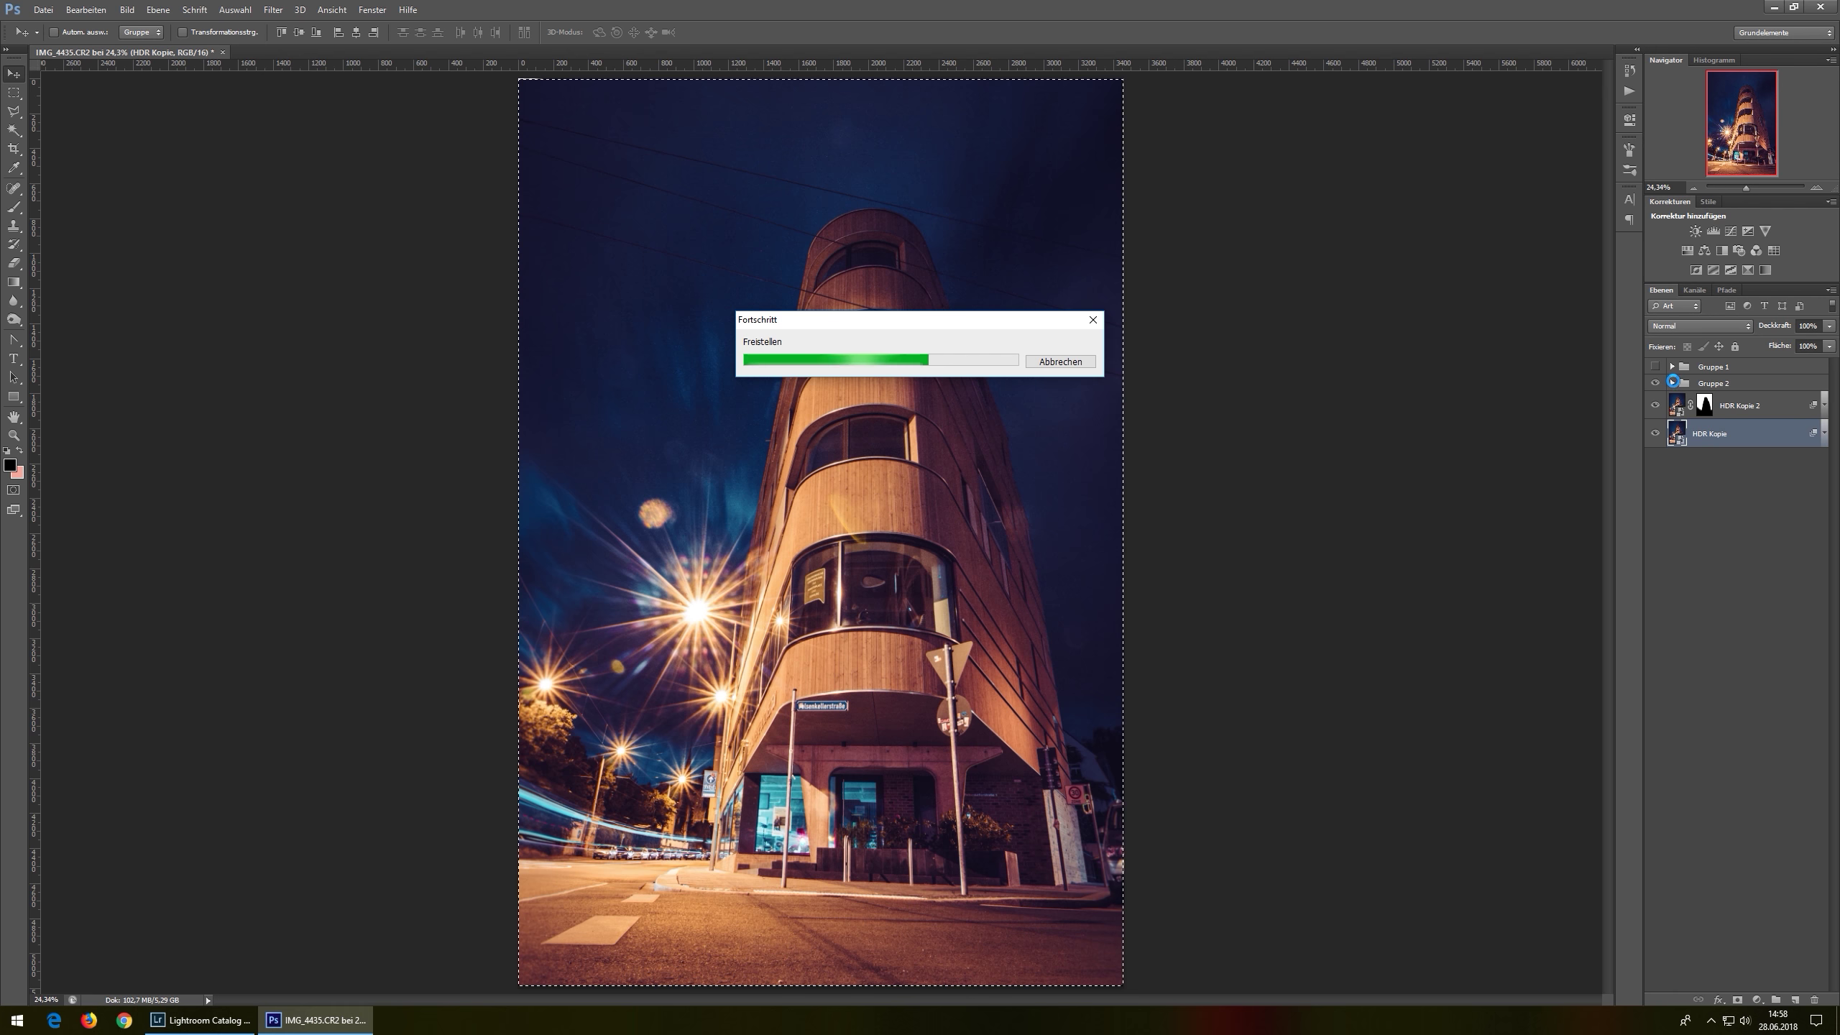
pyautogui.click(1673, 382)
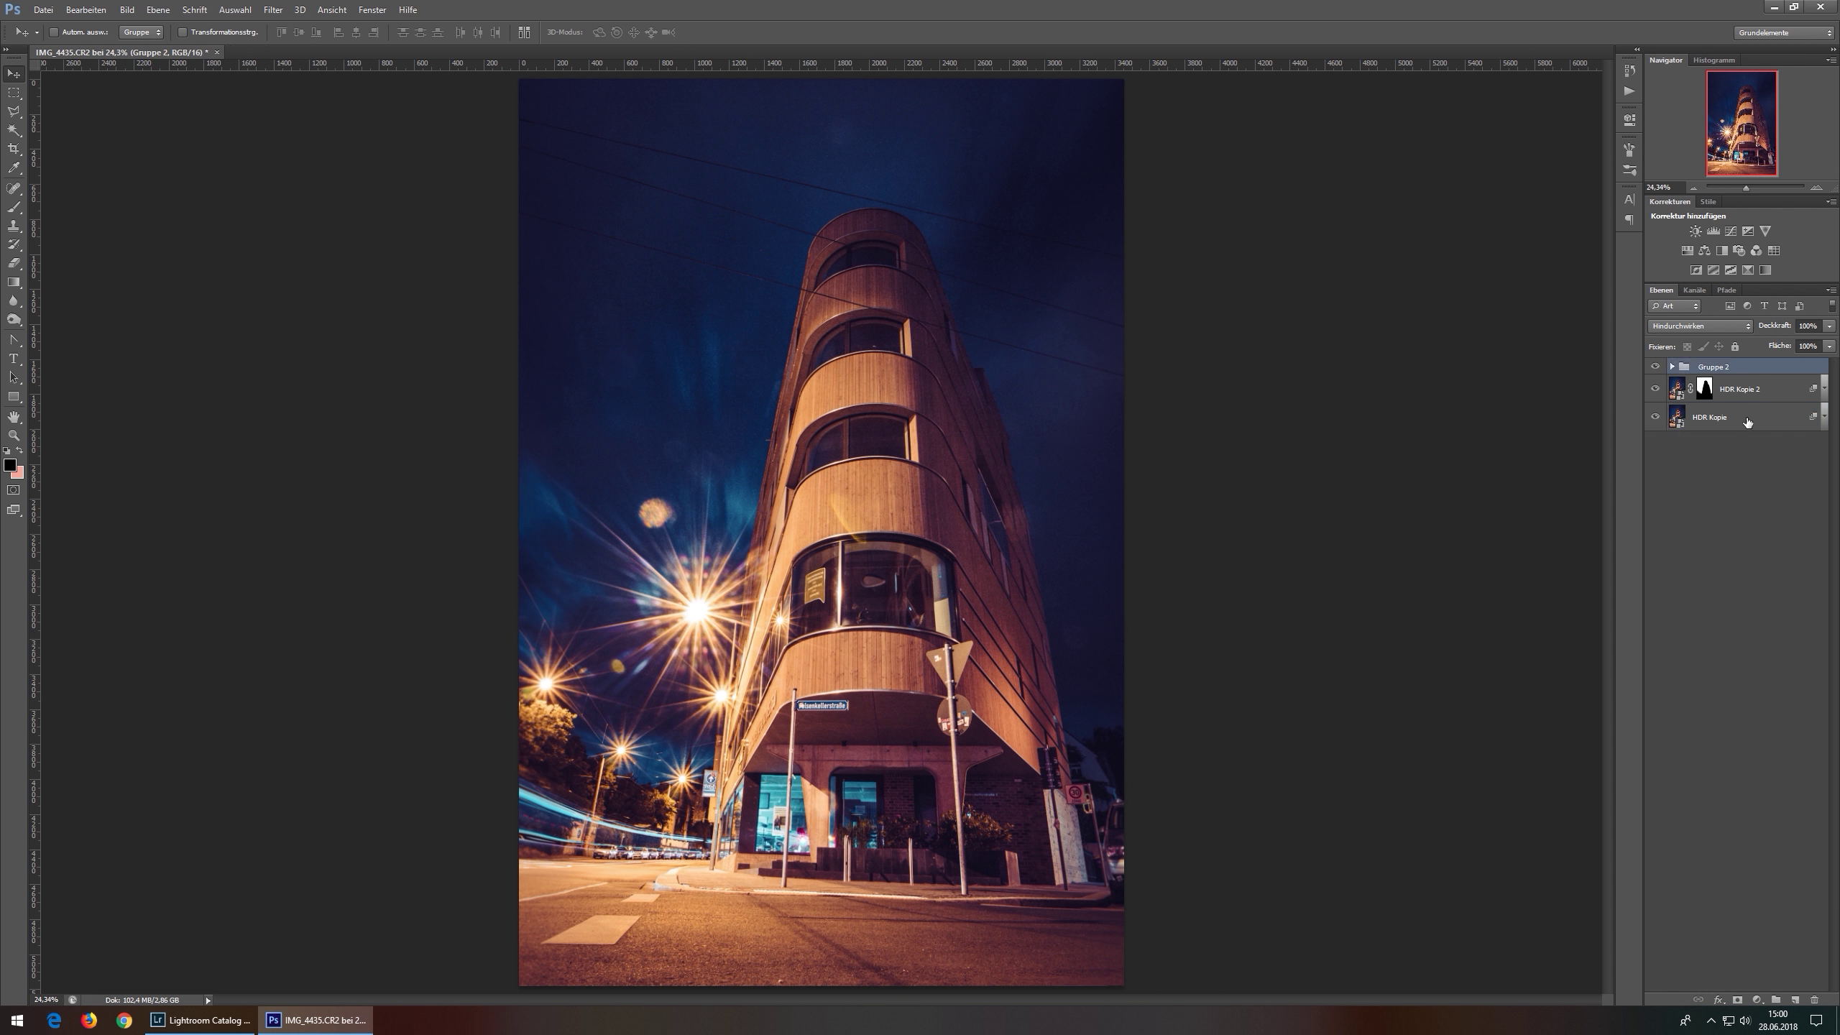
# - Hide the group's upper layers and paint a light trail into the street
pyautogui.moveTo(1655, 372); pyautogui.dragTo(1655, 491)
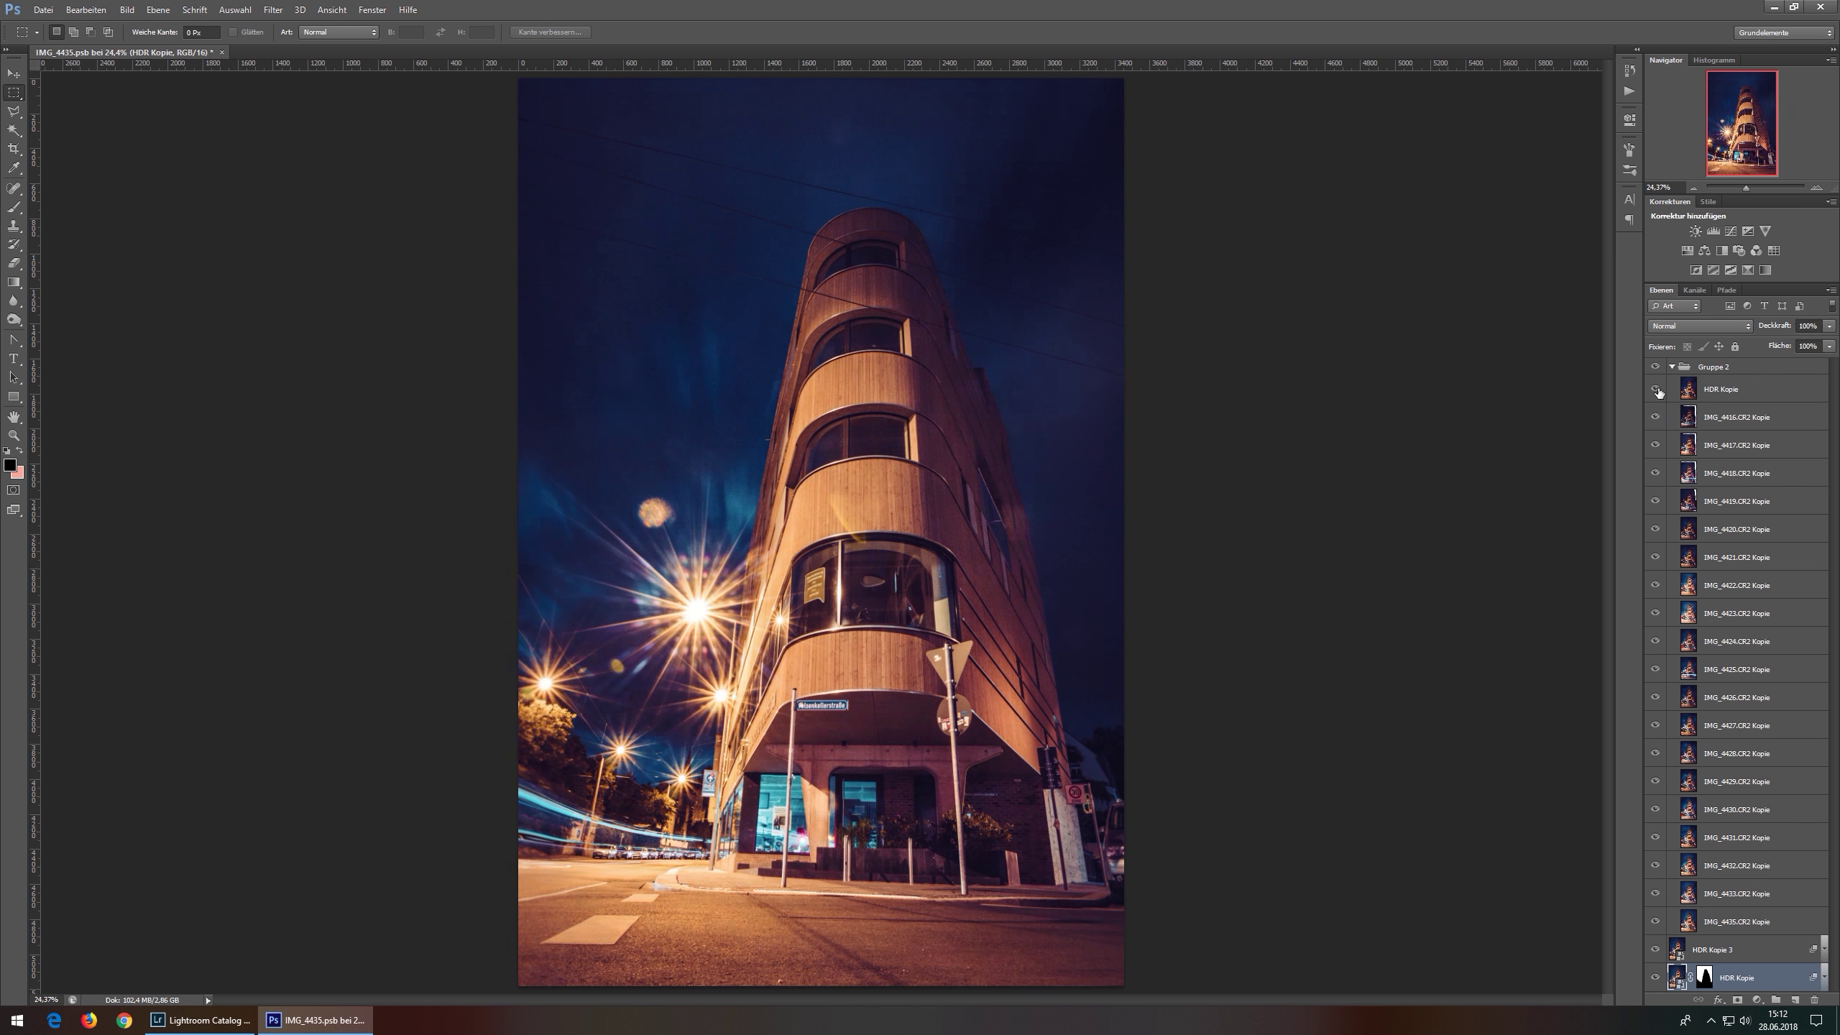
pyautogui.moveTo(501, 716)
pyautogui.mouseDown()
pyautogui.moveTo(580, 819)
pyautogui.moveTo(1124, 797)
pyautogui.mouseUp()
pyautogui.click(1656, 417)
pyautogui.click(1655, 417)
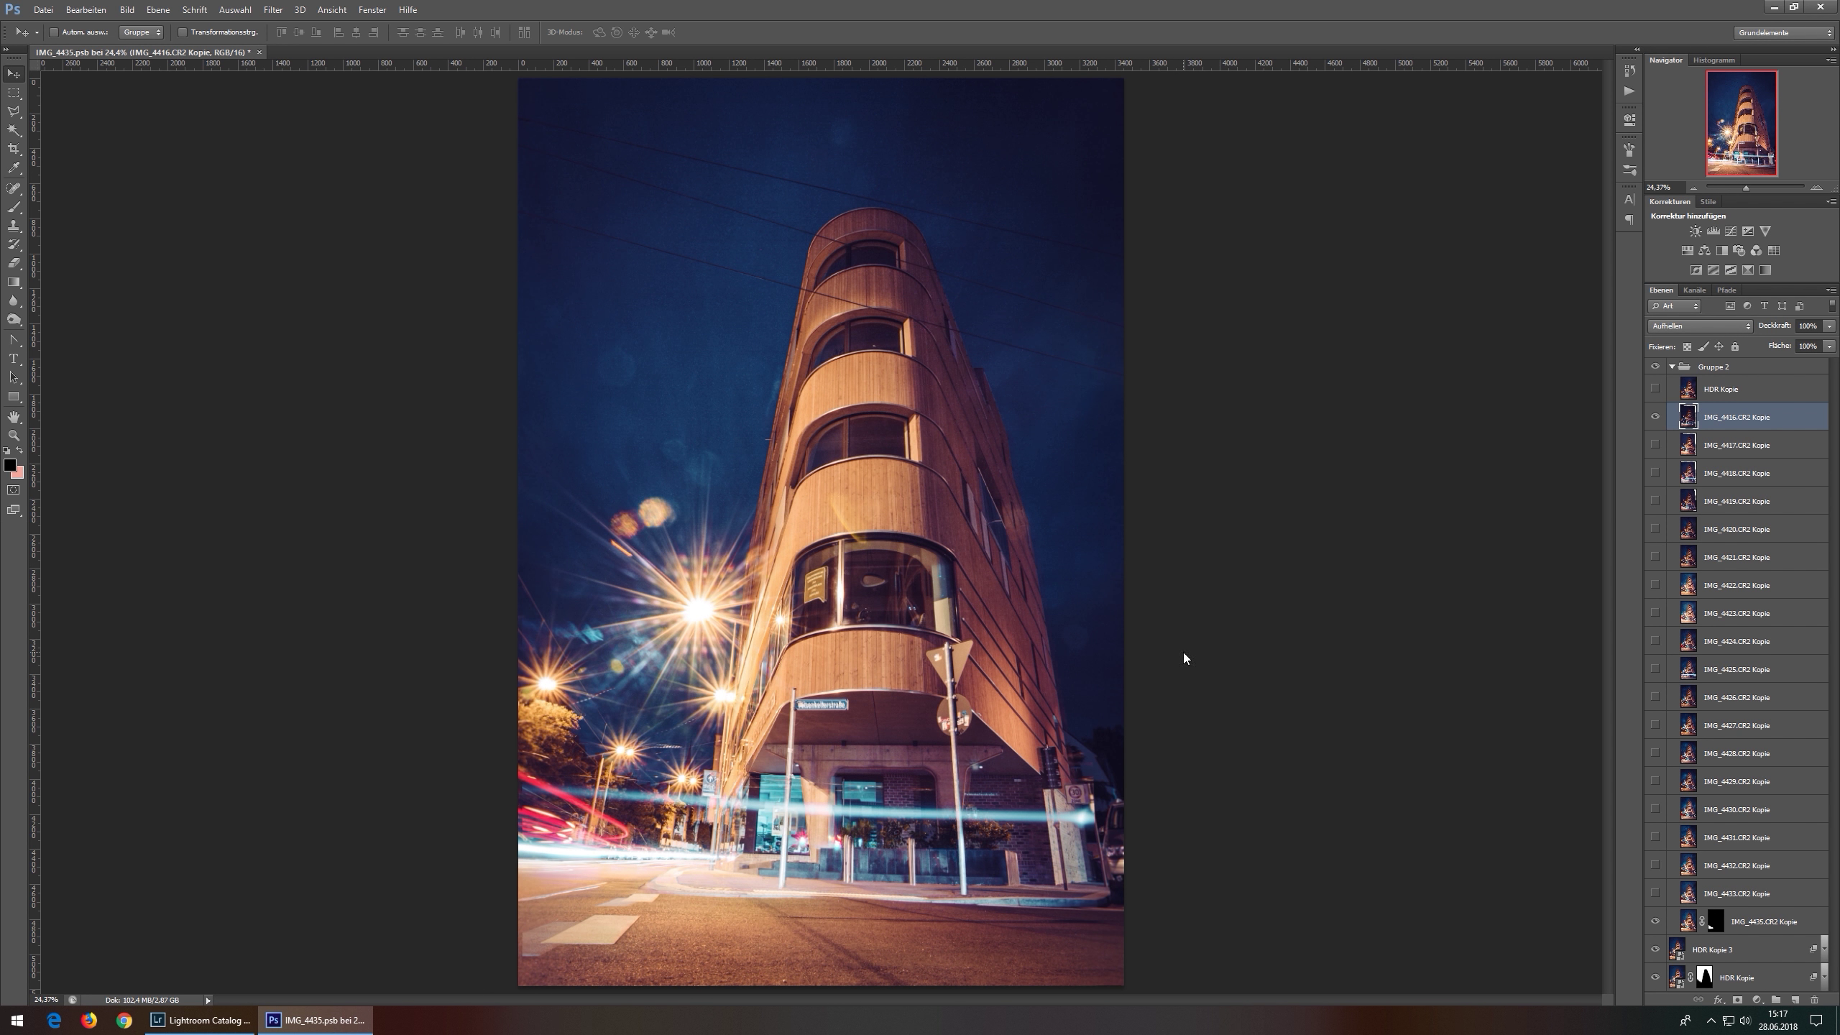
# - Show IMG_4418 Kopie with a black mask and move it just above IMG_4435
pyautogui.click(1655, 473)
pyautogui.hotkey('ctrl', 's')
pyautogui.press('b')
pyautogui.click(1718, 472)
pyautogui.click(1695, 326)
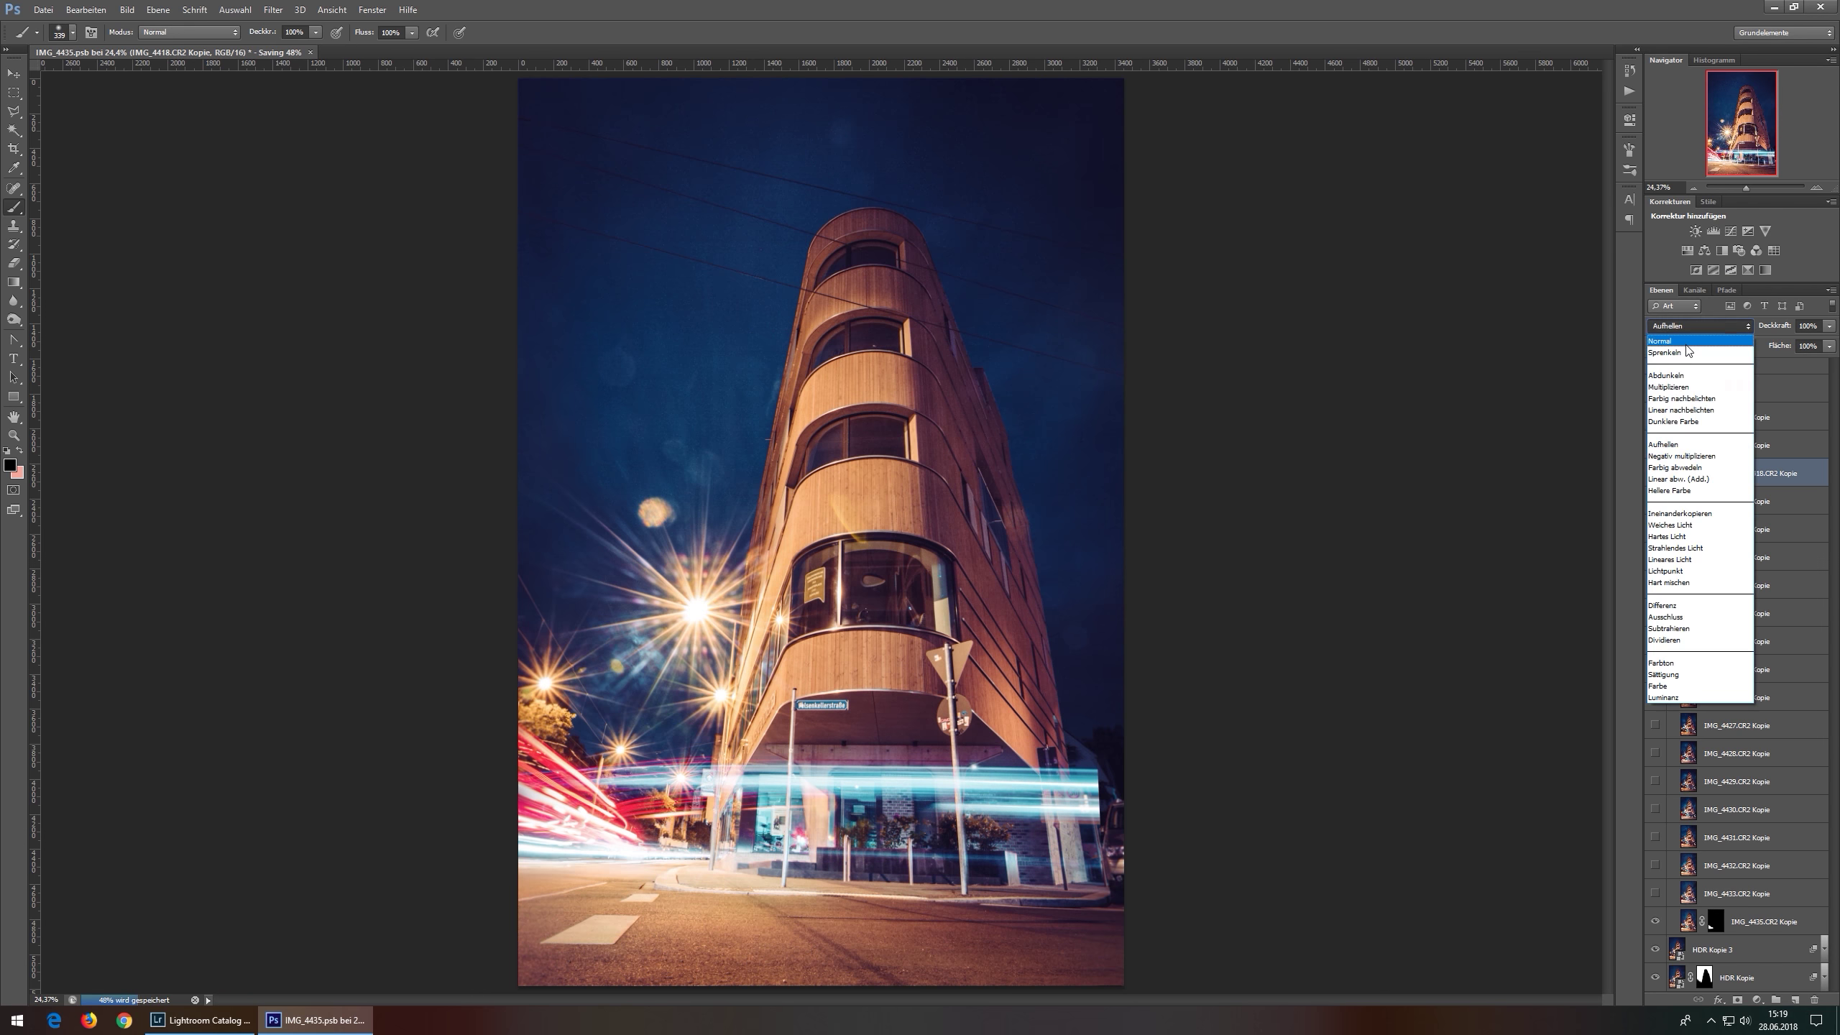
pyautogui.moveTo(1688, 473); pyautogui.dragTo(1660, 912)
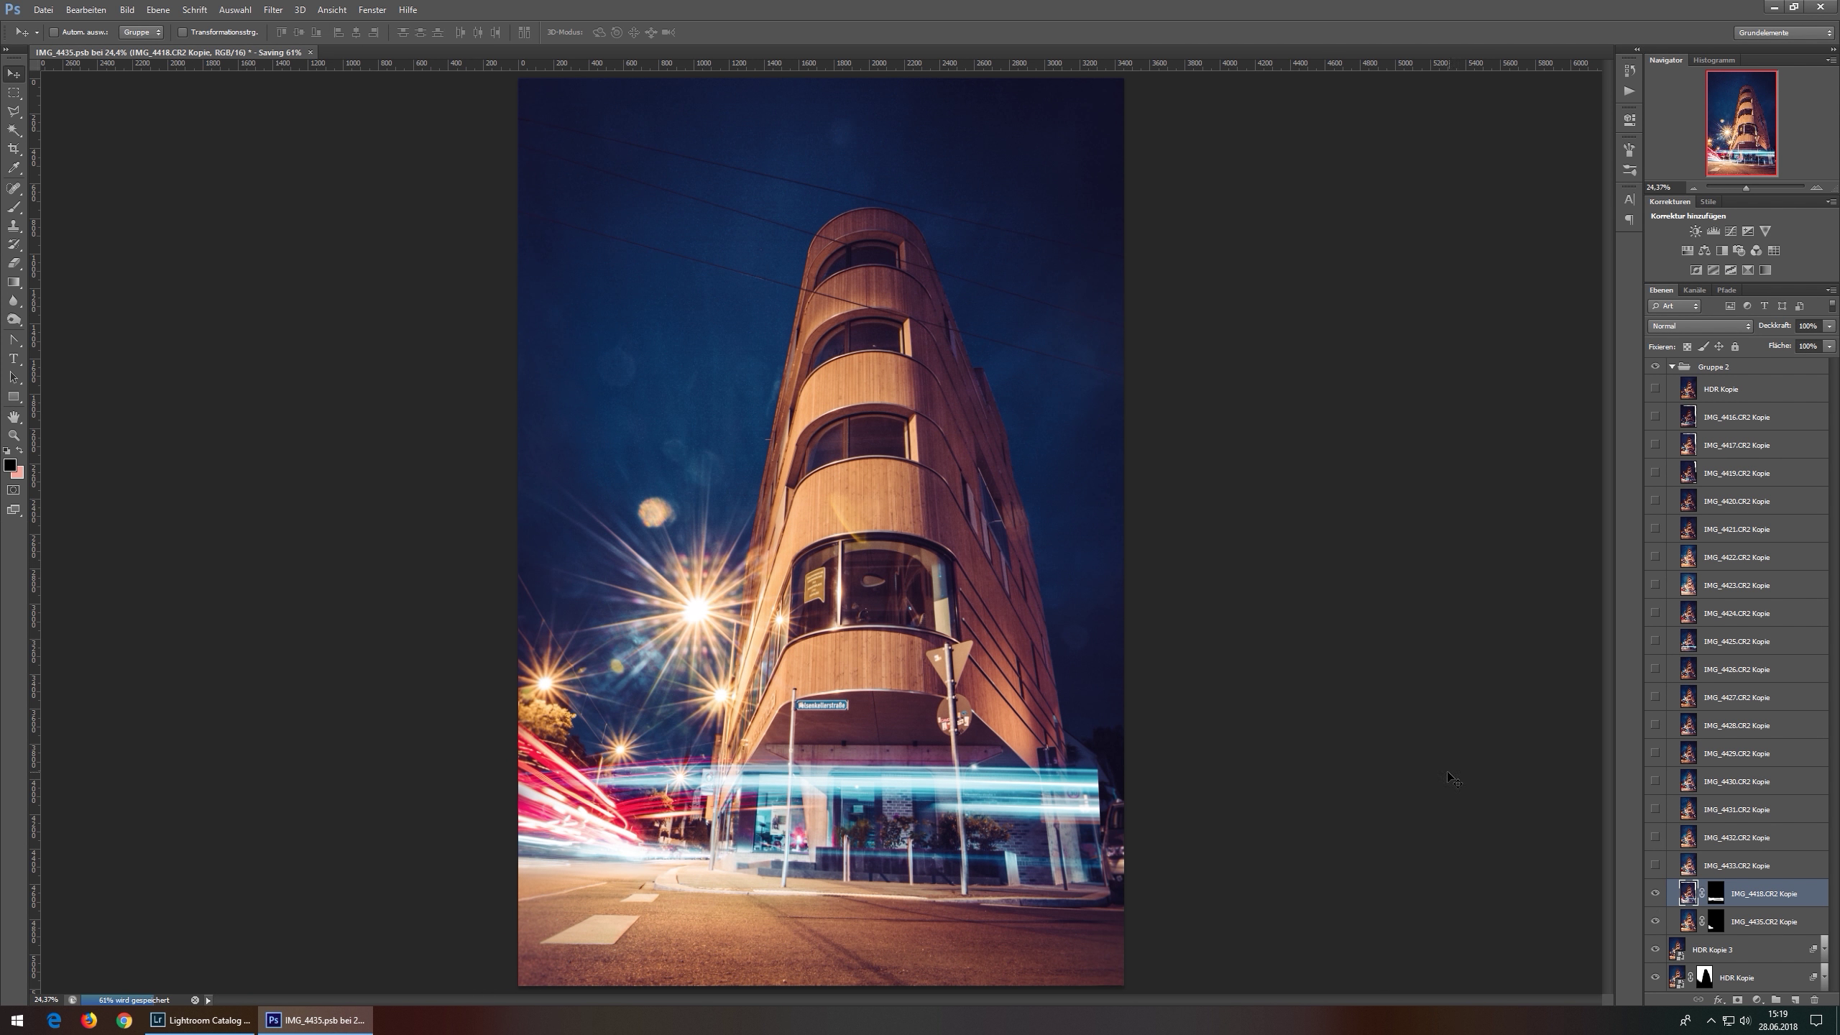
# - Paint white into the IMG_4418 mask and show IMG_4432 with Aufhellen blending
pyautogui.click(1716, 893)
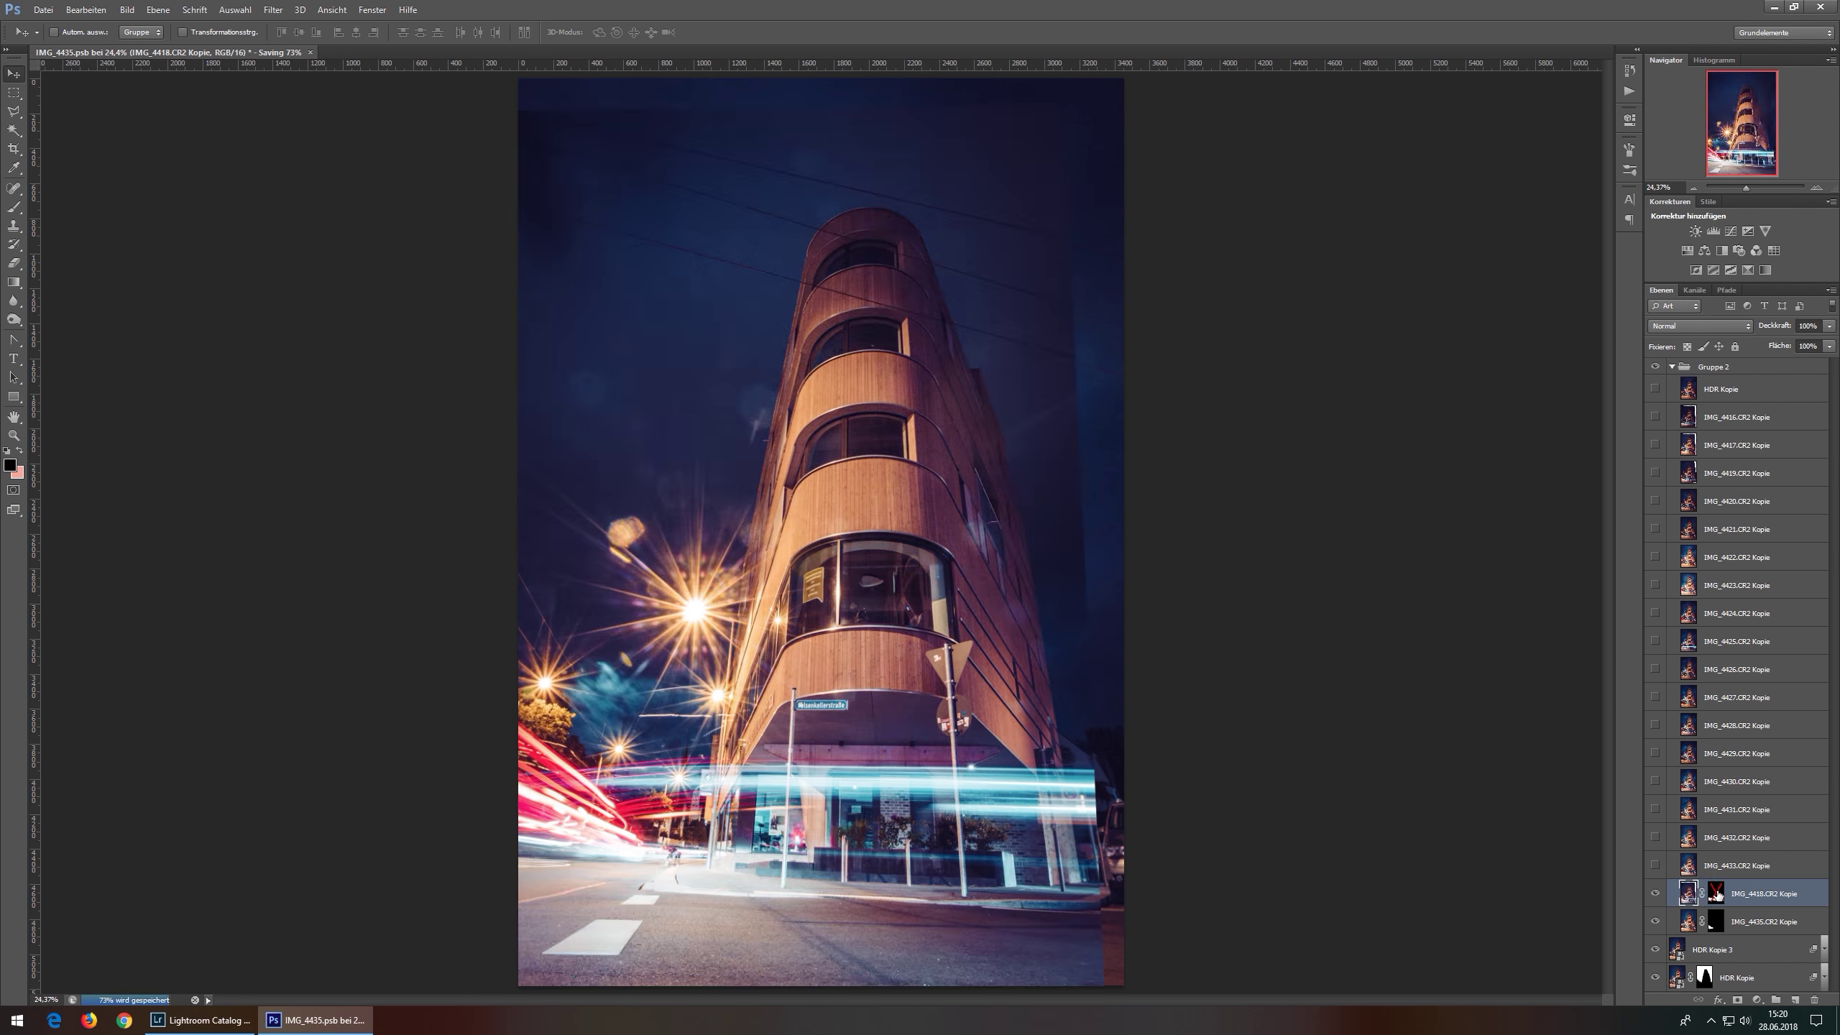
pyautogui.press('b')
pyautogui.press('d')
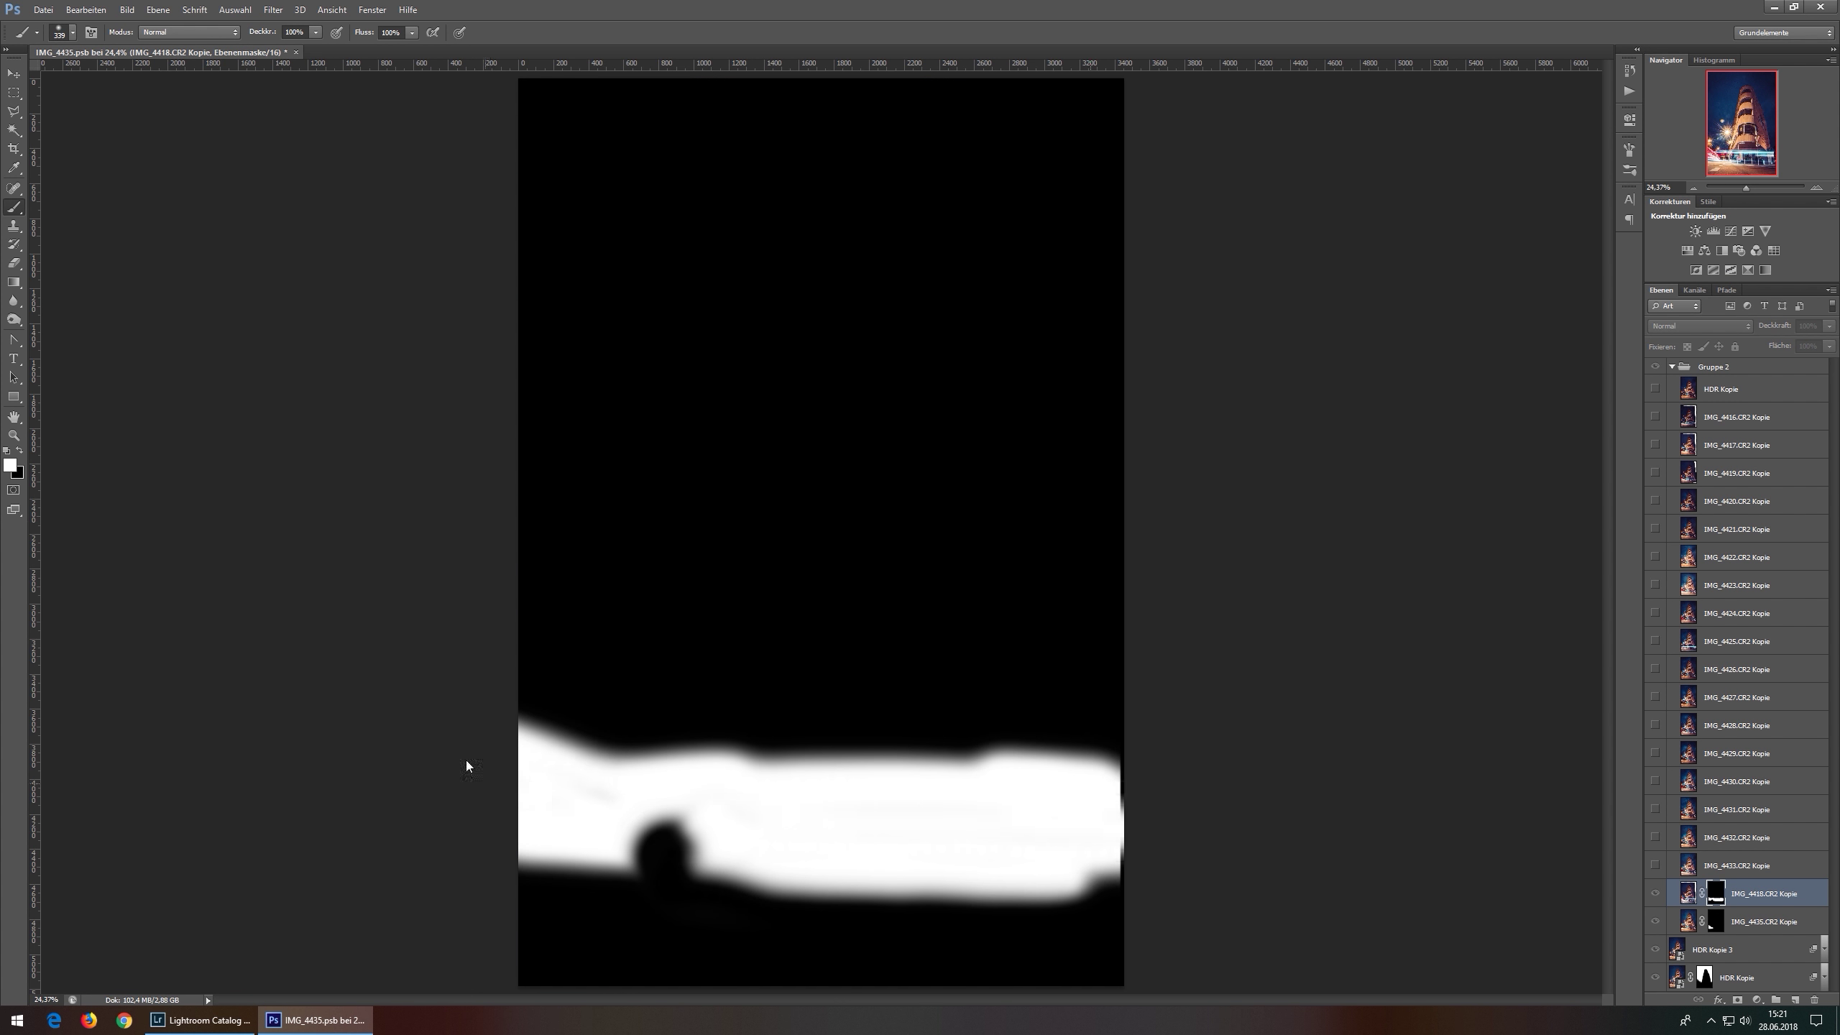
pyautogui.click(1688, 893)
pyautogui.click(1655, 838)
pyautogui.keyDown('alt'); pyautogui.click(1737, 1000); pyautogui.keyUp('alt')
pyautogui.hotkey('alt', 'shift', 'g')
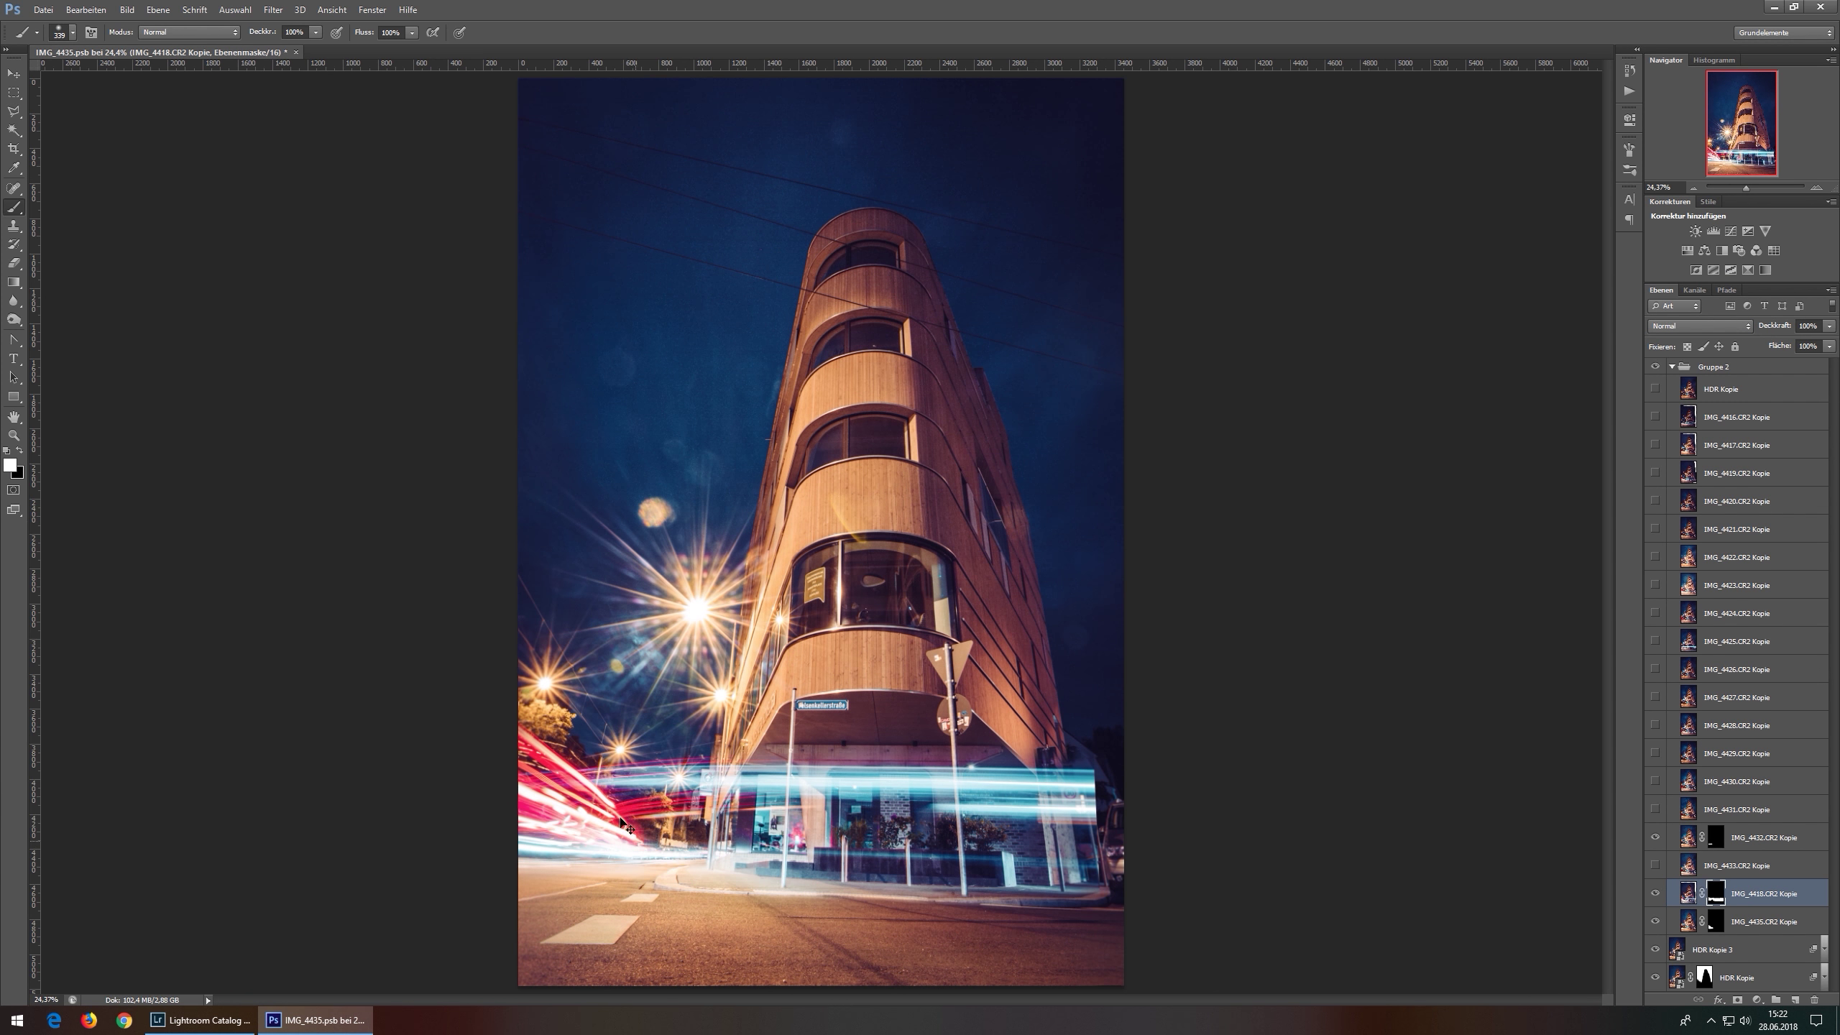
# - Set IMG_4428 to Aufhellen and reveal part of IMG_4426 through its mask
pyautogui.click(1655, 725)
pyautogui.press('x')
pyautogui.hotkey('alt', 'shift', 'g')
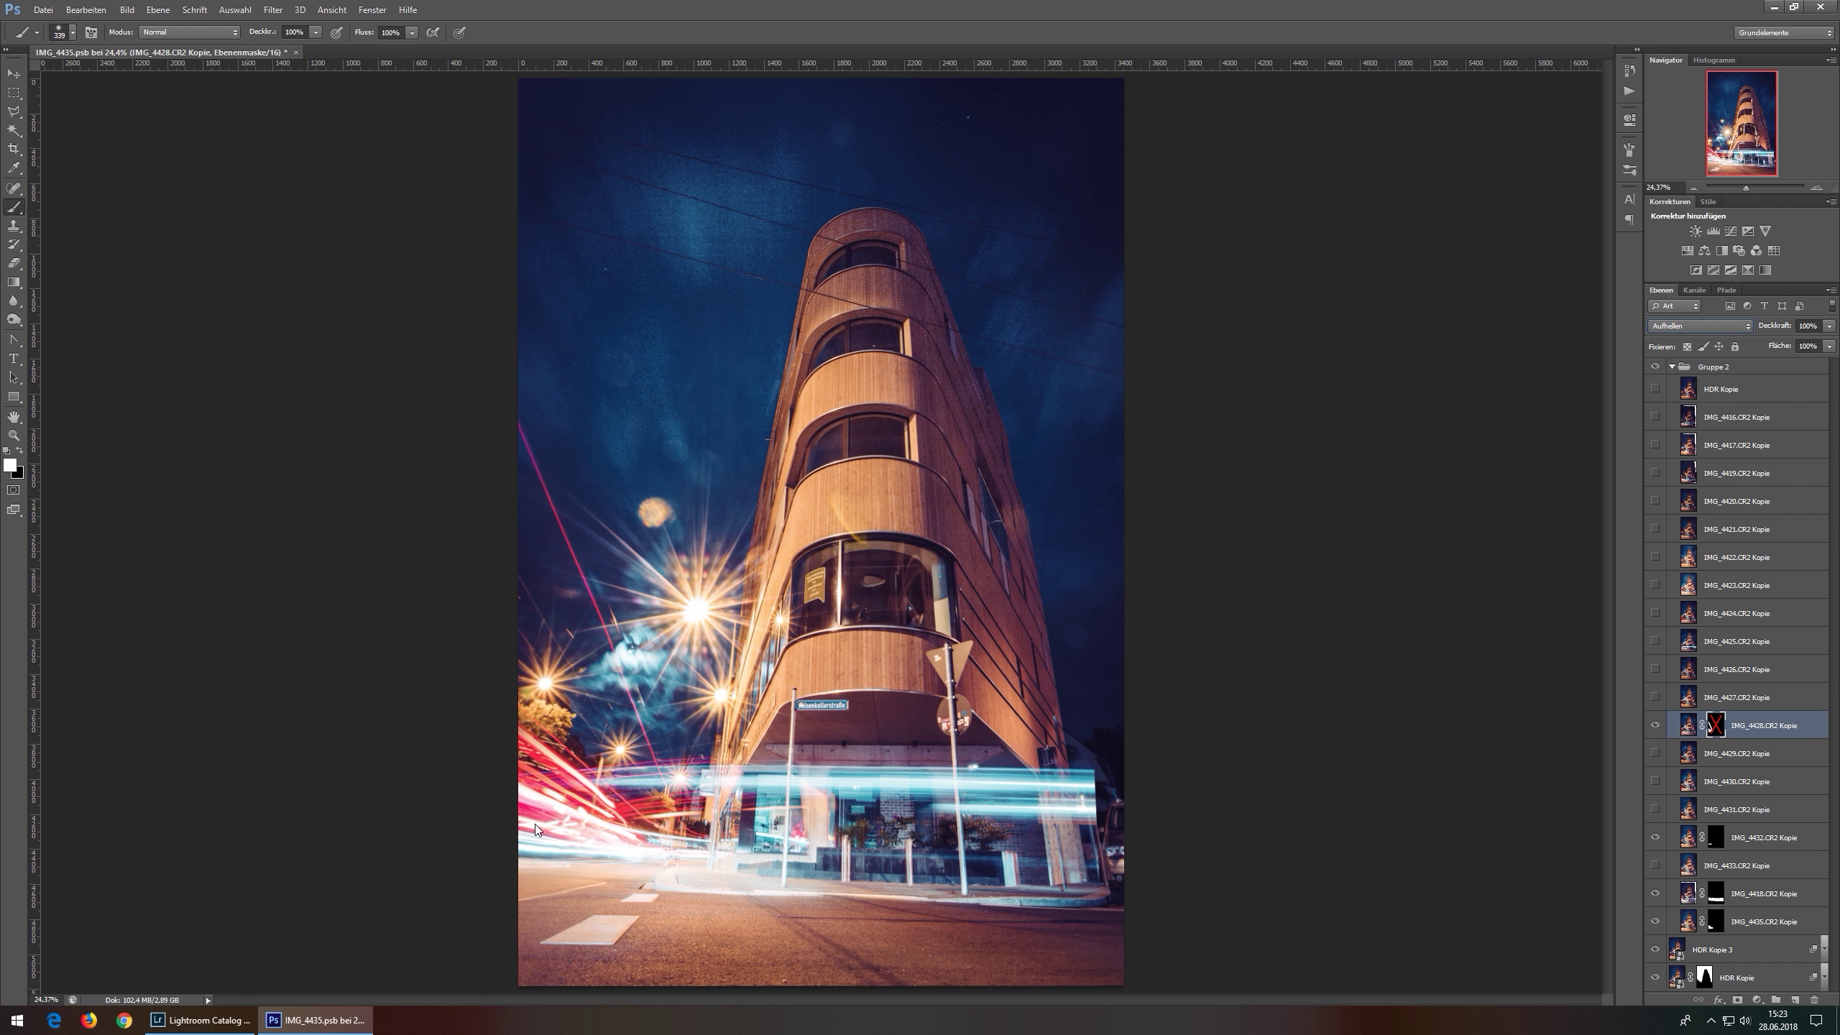
pyautogui.click(1655, 893)
pyautogui.click(1654, 669)
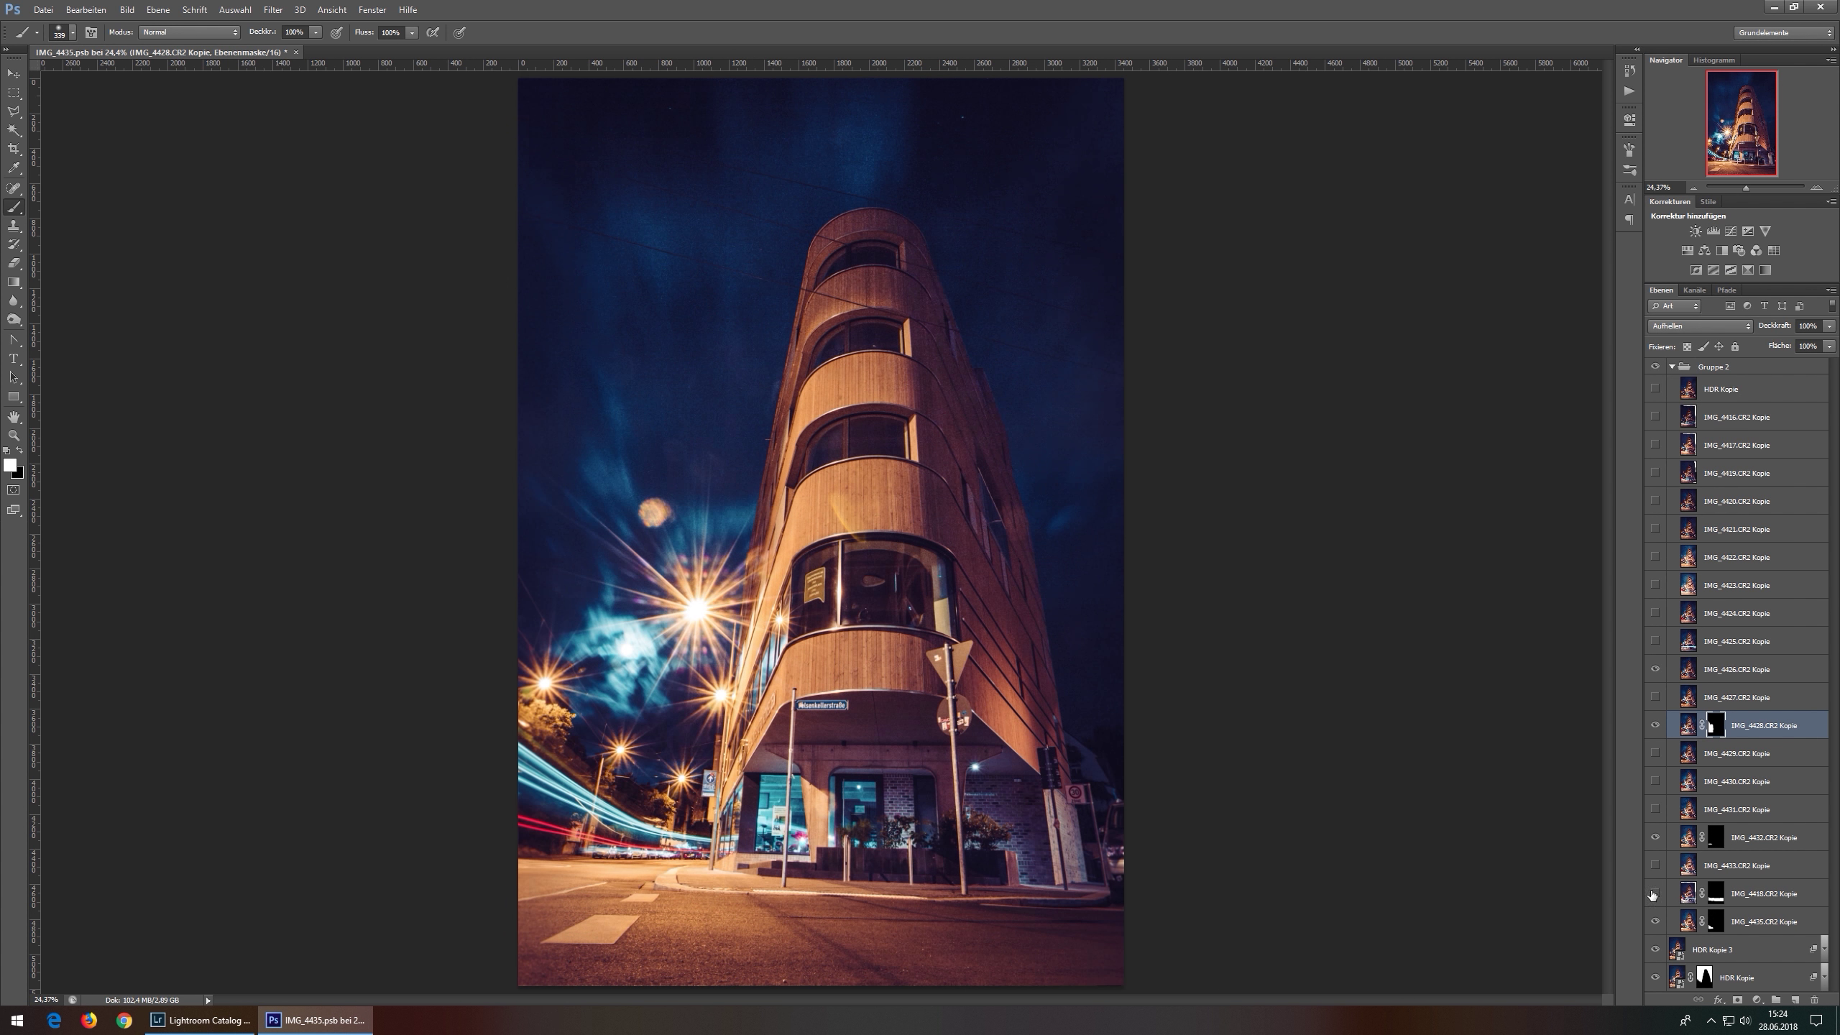
pyautogui.hotkey('alt', 'shift', 'g')
pyautogui.click(1710, 670)
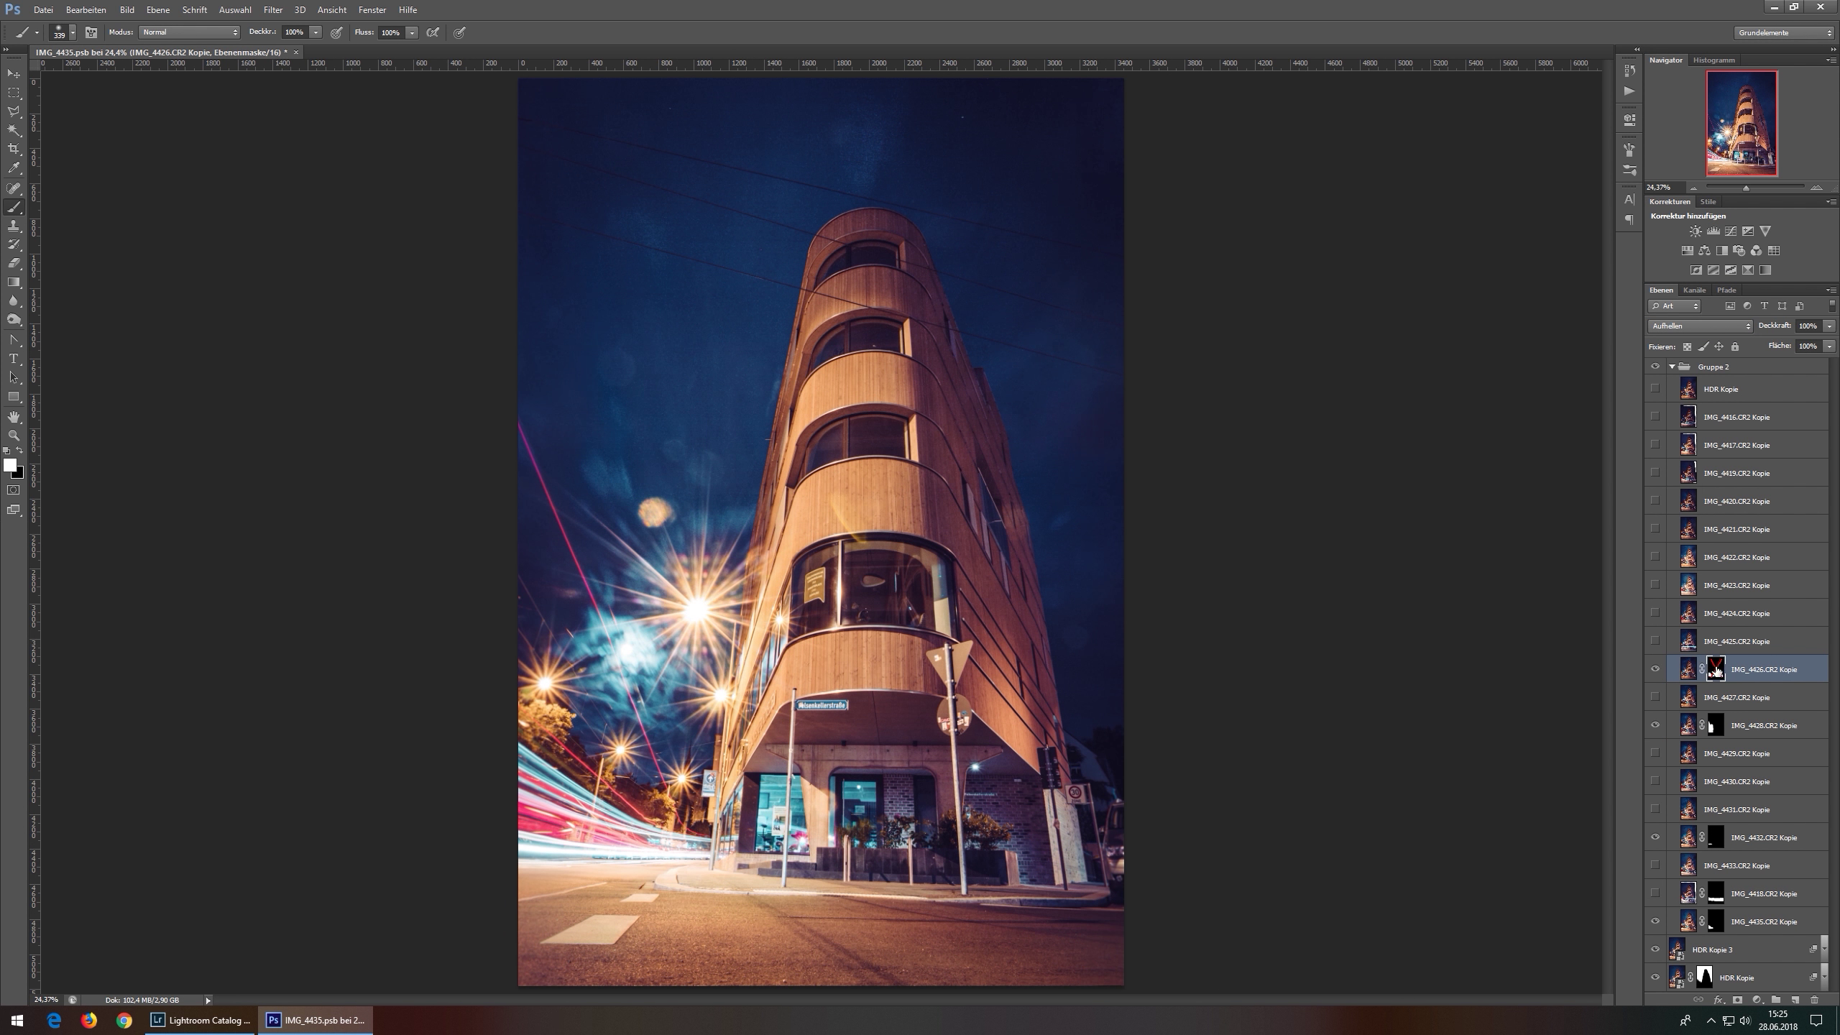
# - Blend IMG_4425 and IMG_4424 in Aufhellen, masking the IMG_4425 trails with black
pyautogui.click(1654, 640)
pyautogui.click(1715, 640)
pyautogui.press('y')
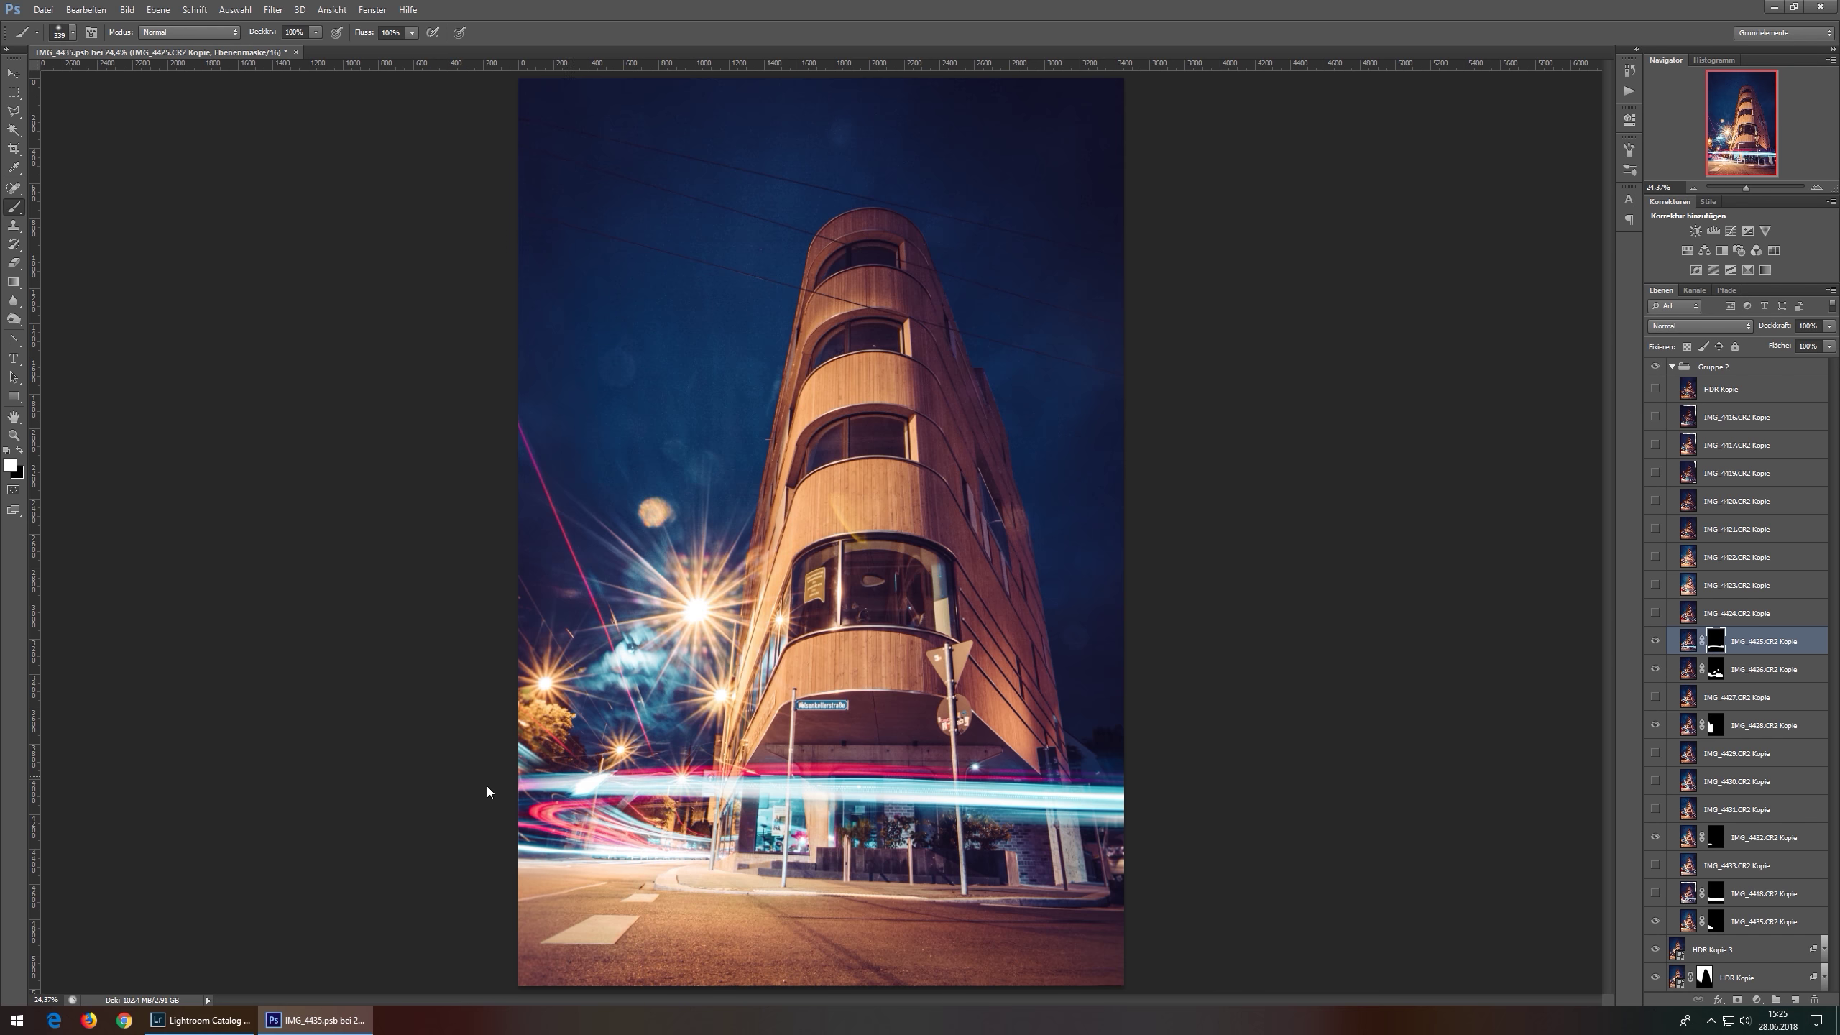
pyautogui.rightClick(696, 814)
pyautogui.press('Escape')
pyautogui.hotkey('alt', 'shift', 'g')
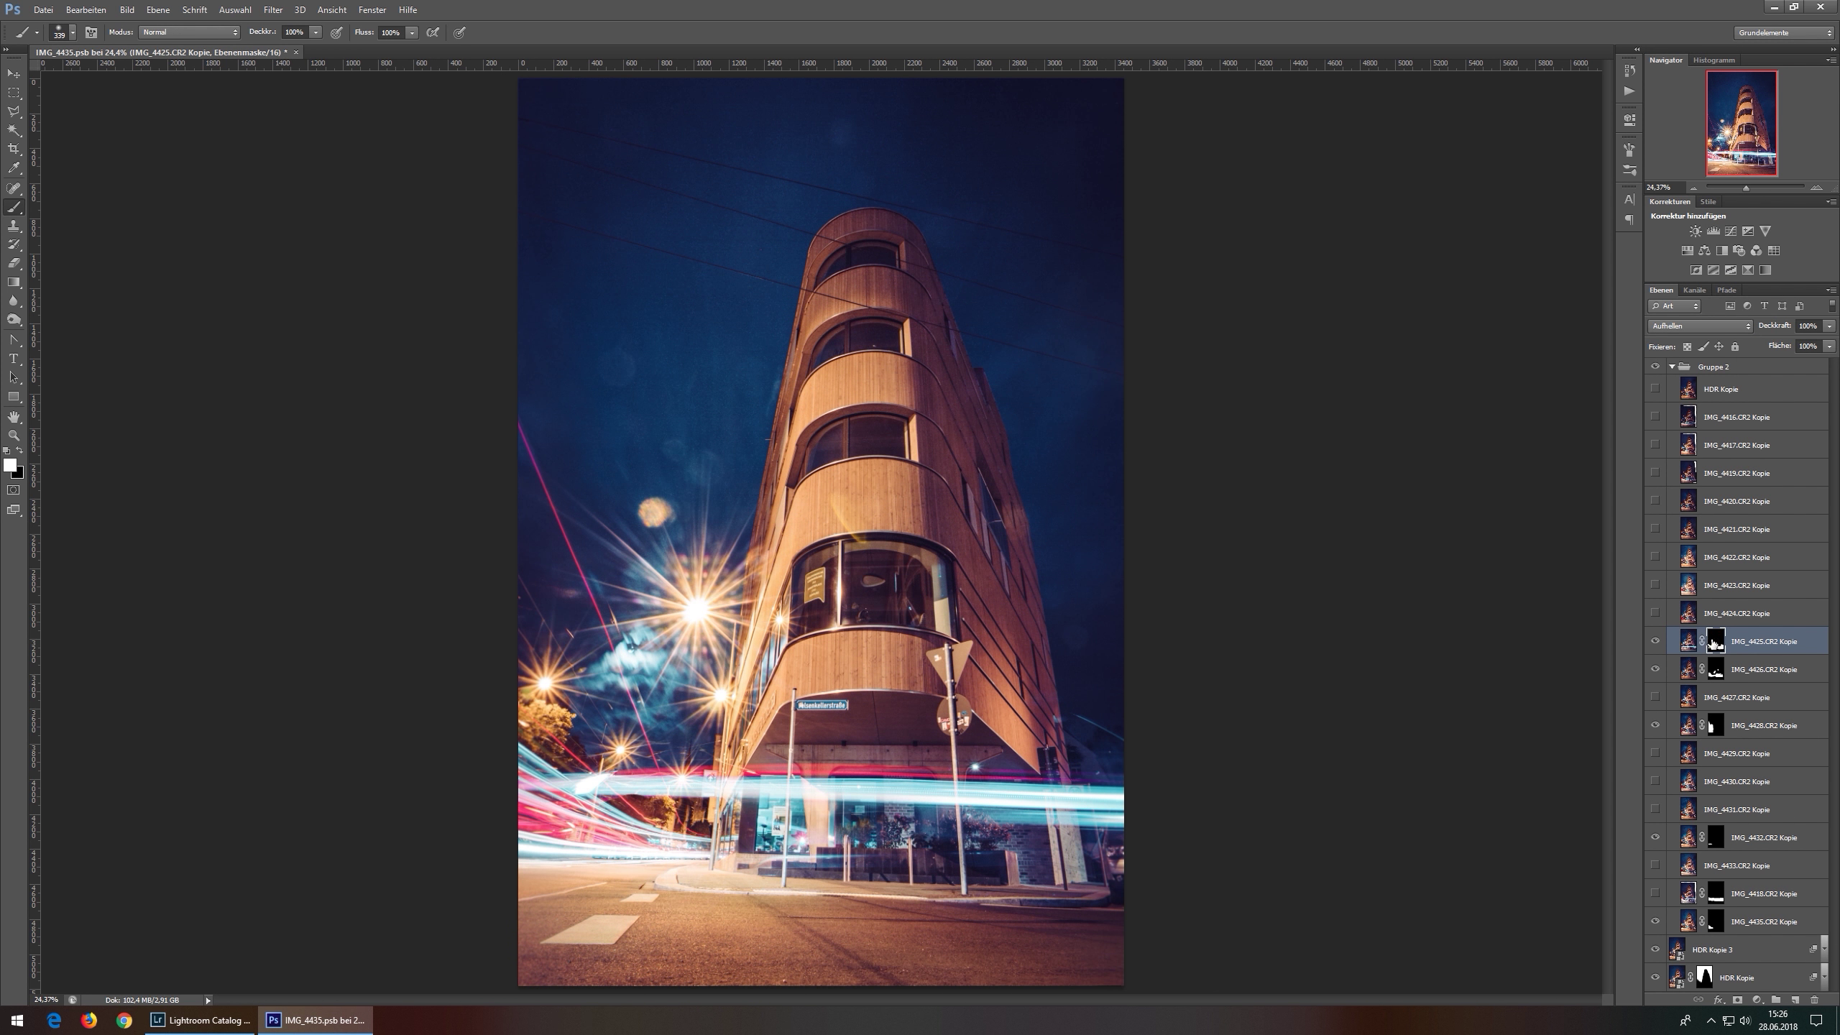
pyautogui.press('x')
pyautogui.hotkey('alt', 'BackSpace')
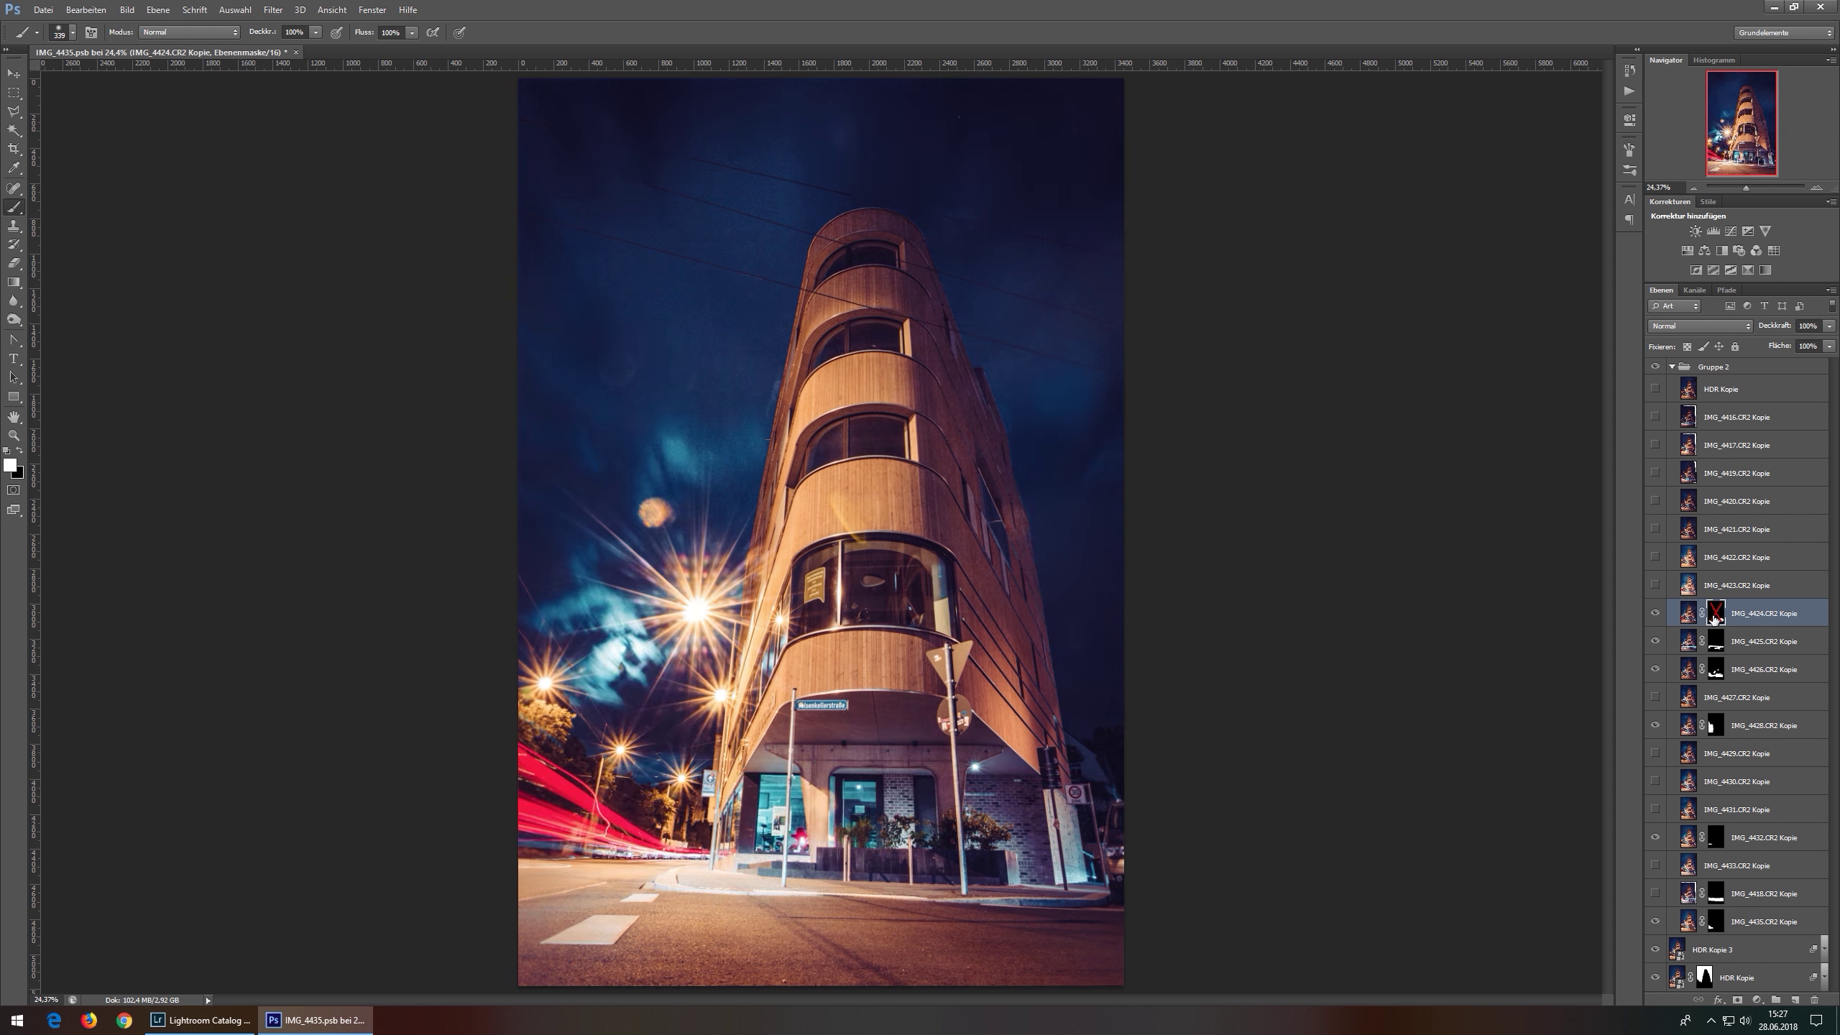
pyautogui.hotkey('alt', 'shift', 'g')
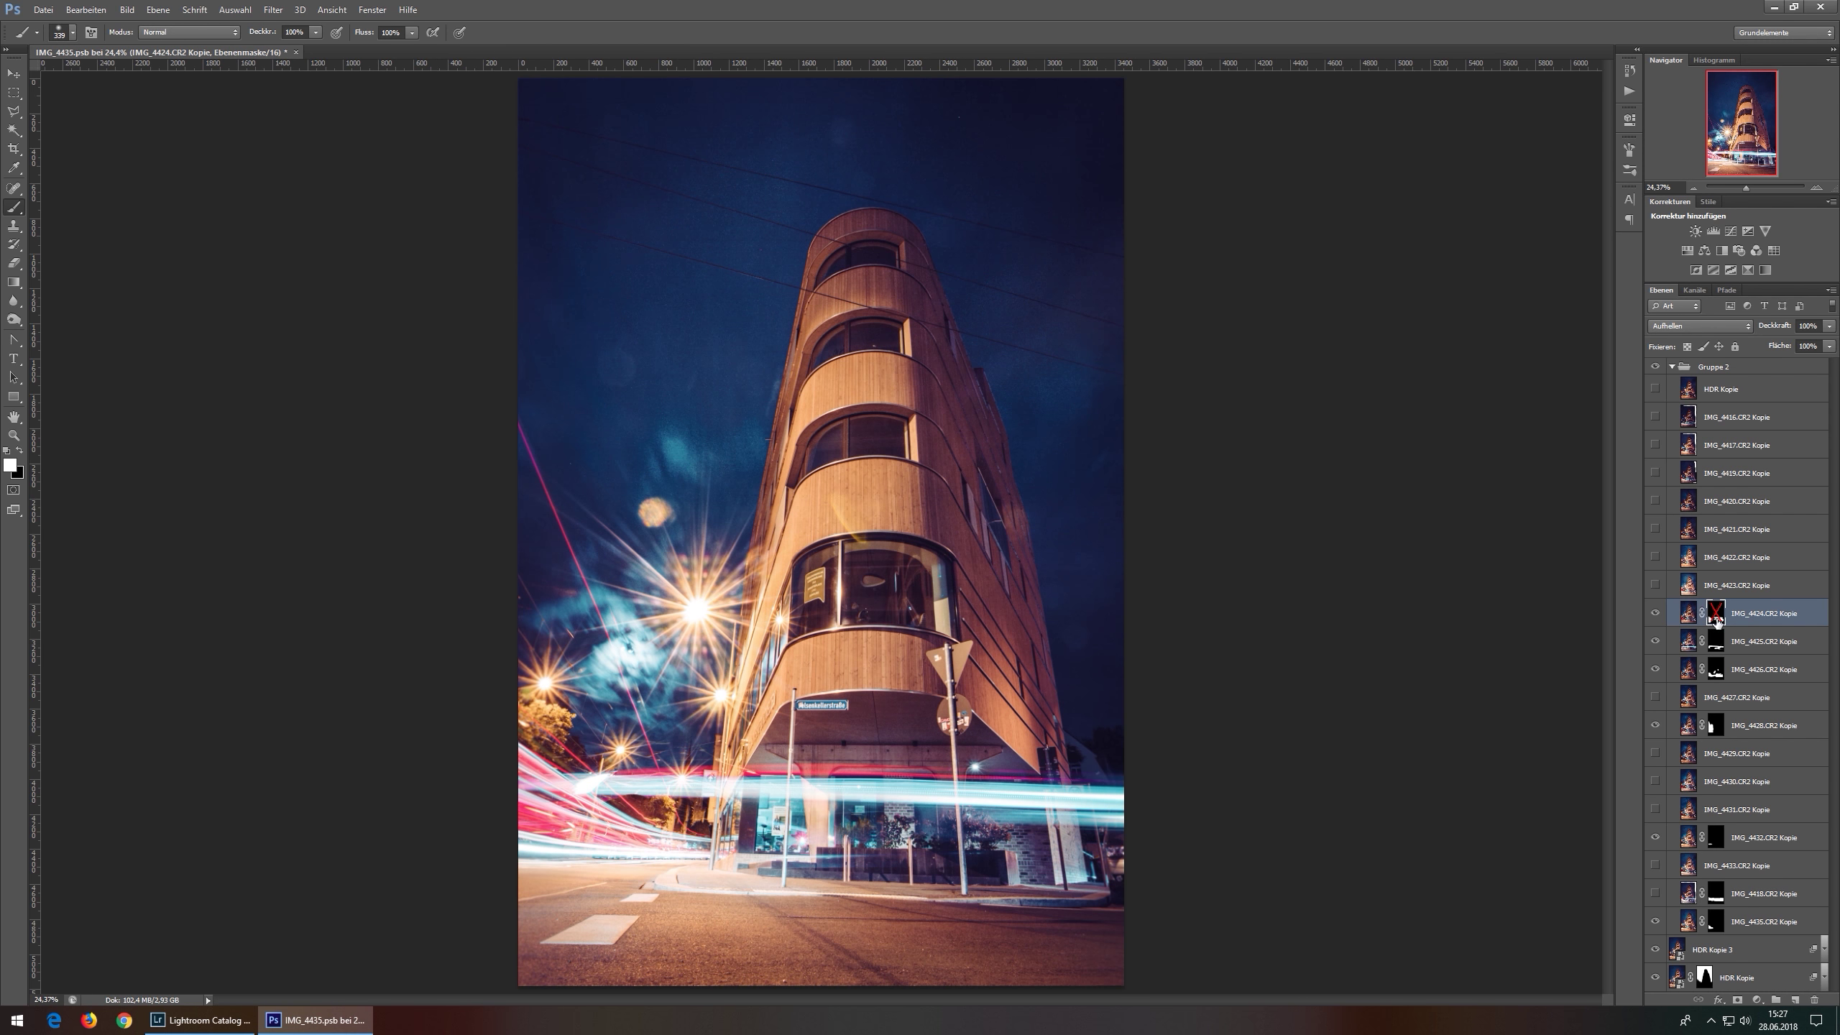
# - Show IMG_4427, IMG_4429 and IMG_4431, copying existing masks onto each
pyautogui.click(1655, 696)
pyautogui.moveTo(1716, 613); pyautogui.dragTo(1716, 696)
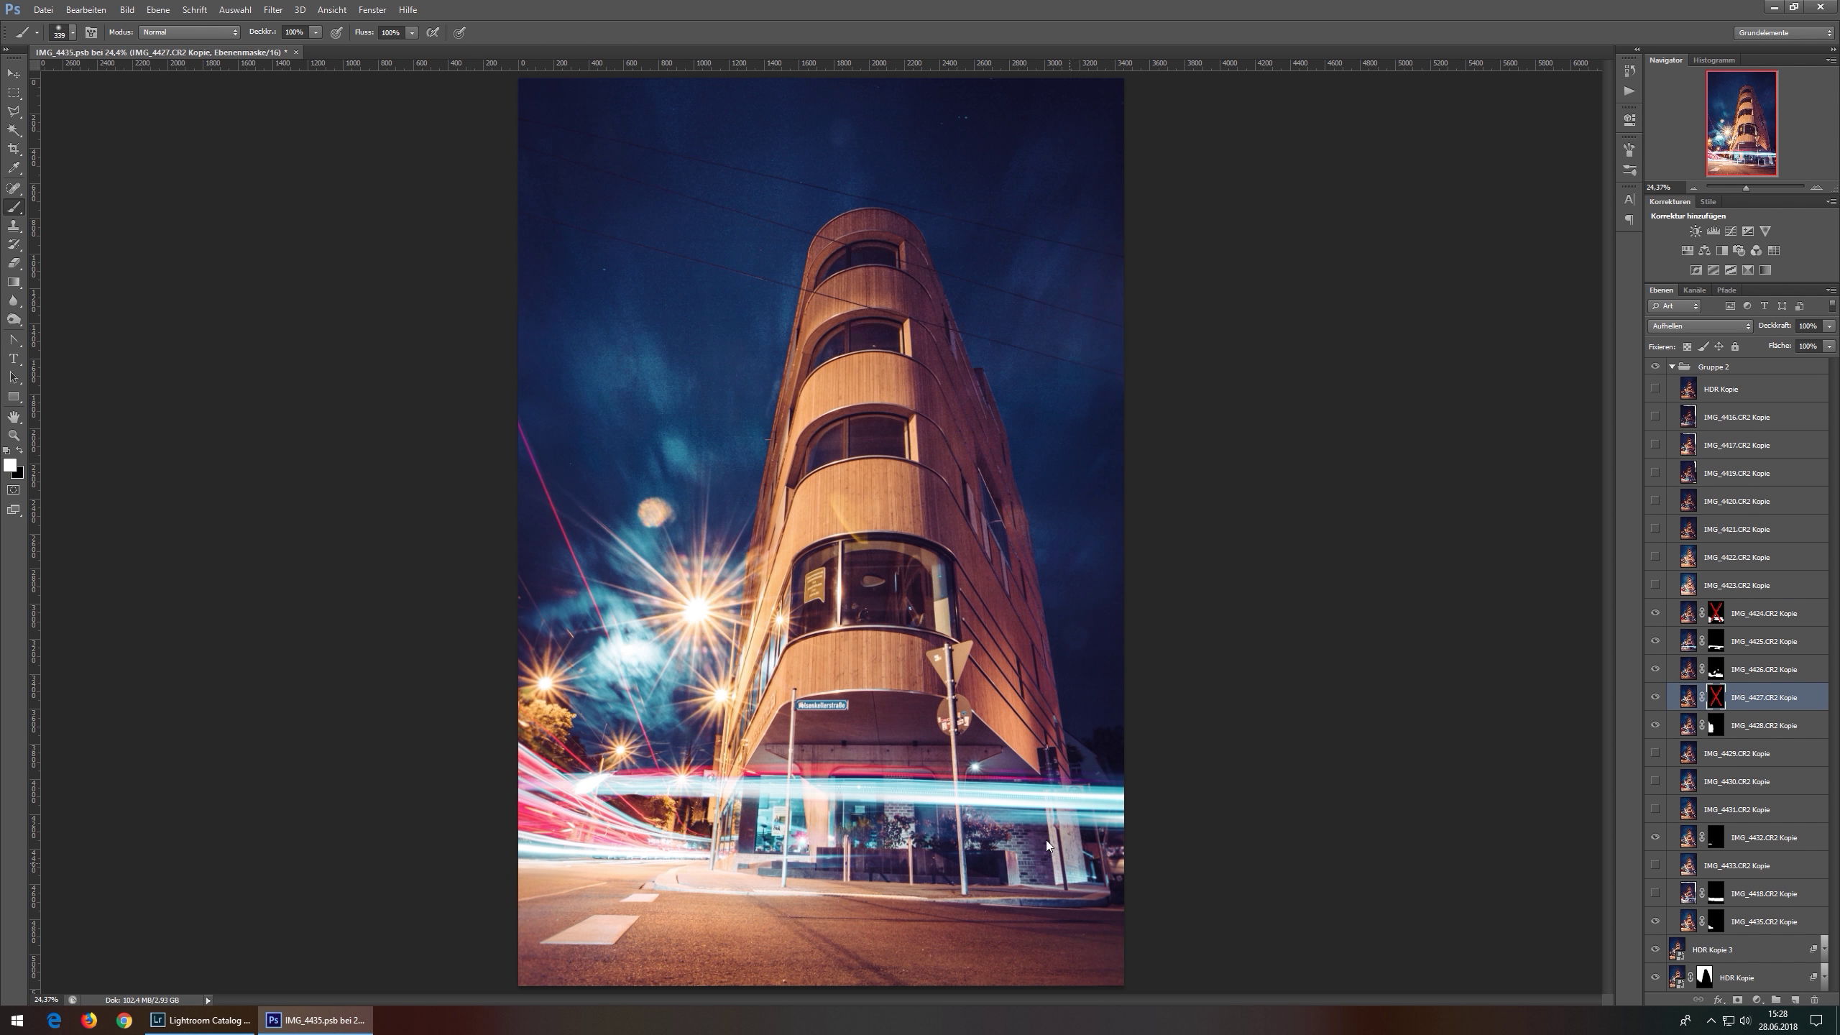
pyautogui.click(1655, 753)
pyautogui.moveTo(1716, 724); pyautogui.dragTo(1716, 781)
pyautogui.click(1655, 781)
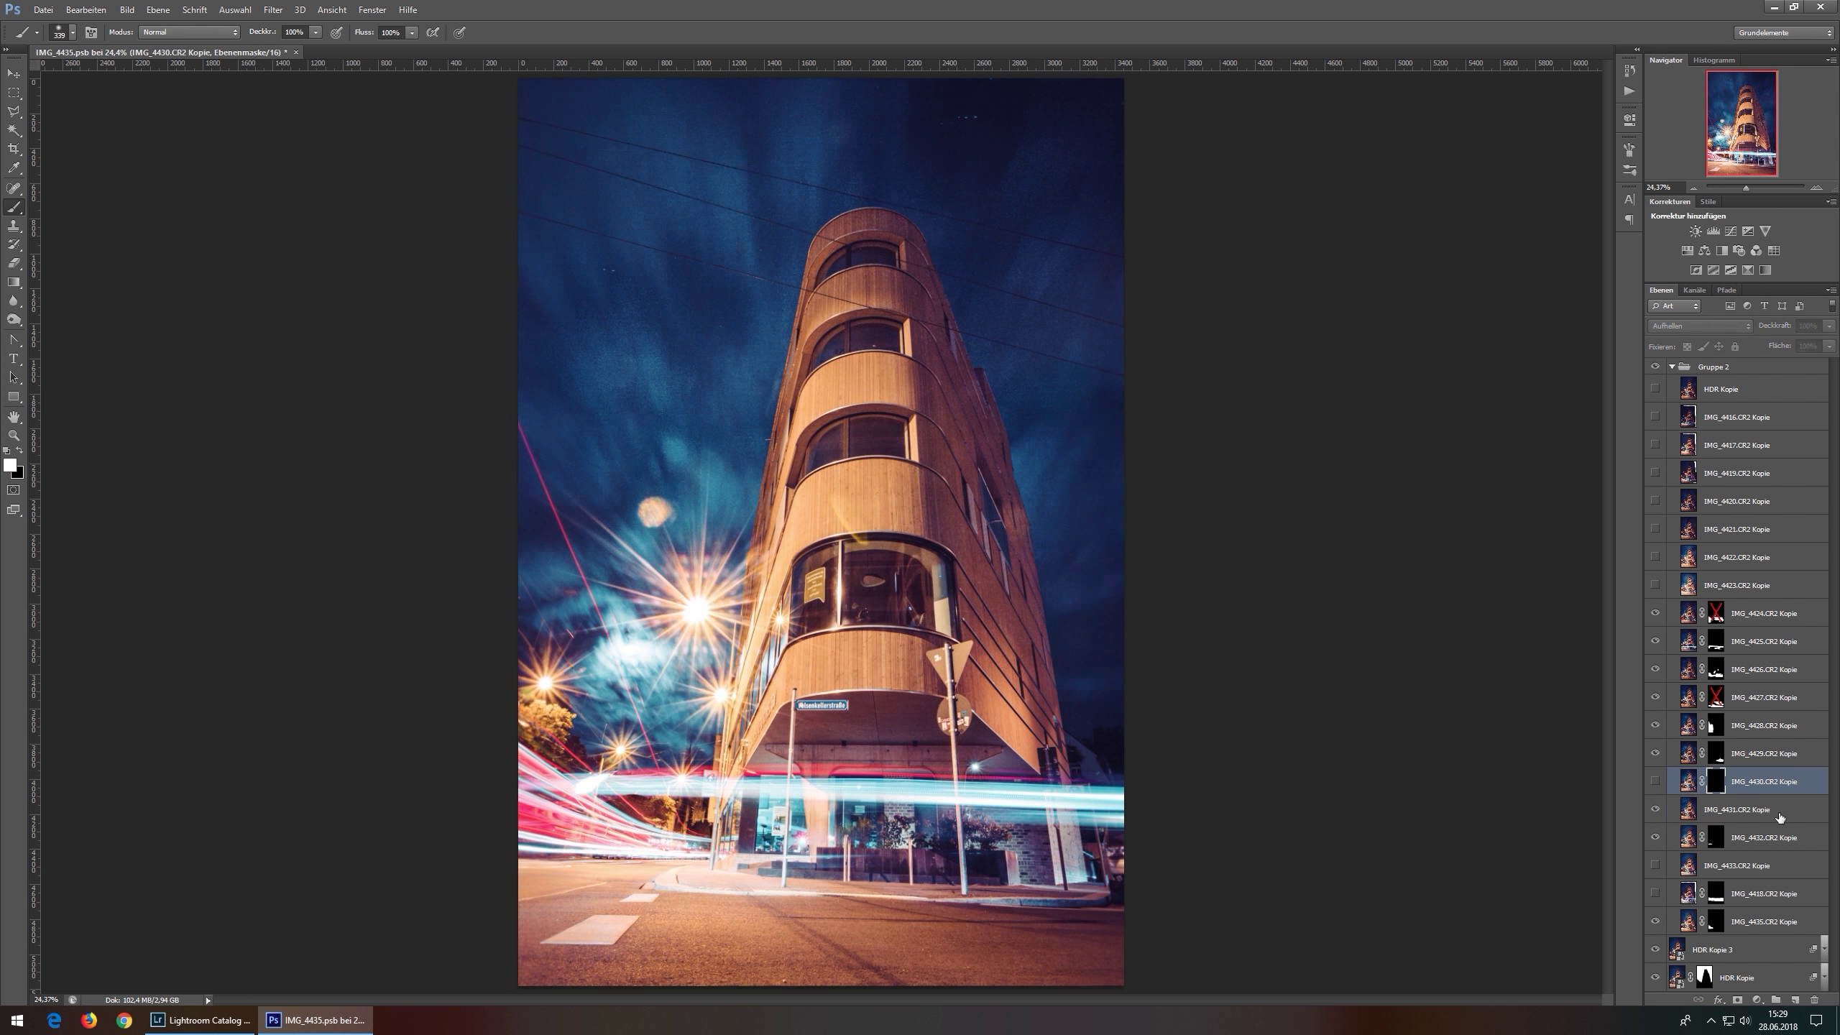
pyautogui.moveTo(1716, 696); pyautogui.dragTo(1716, 809)
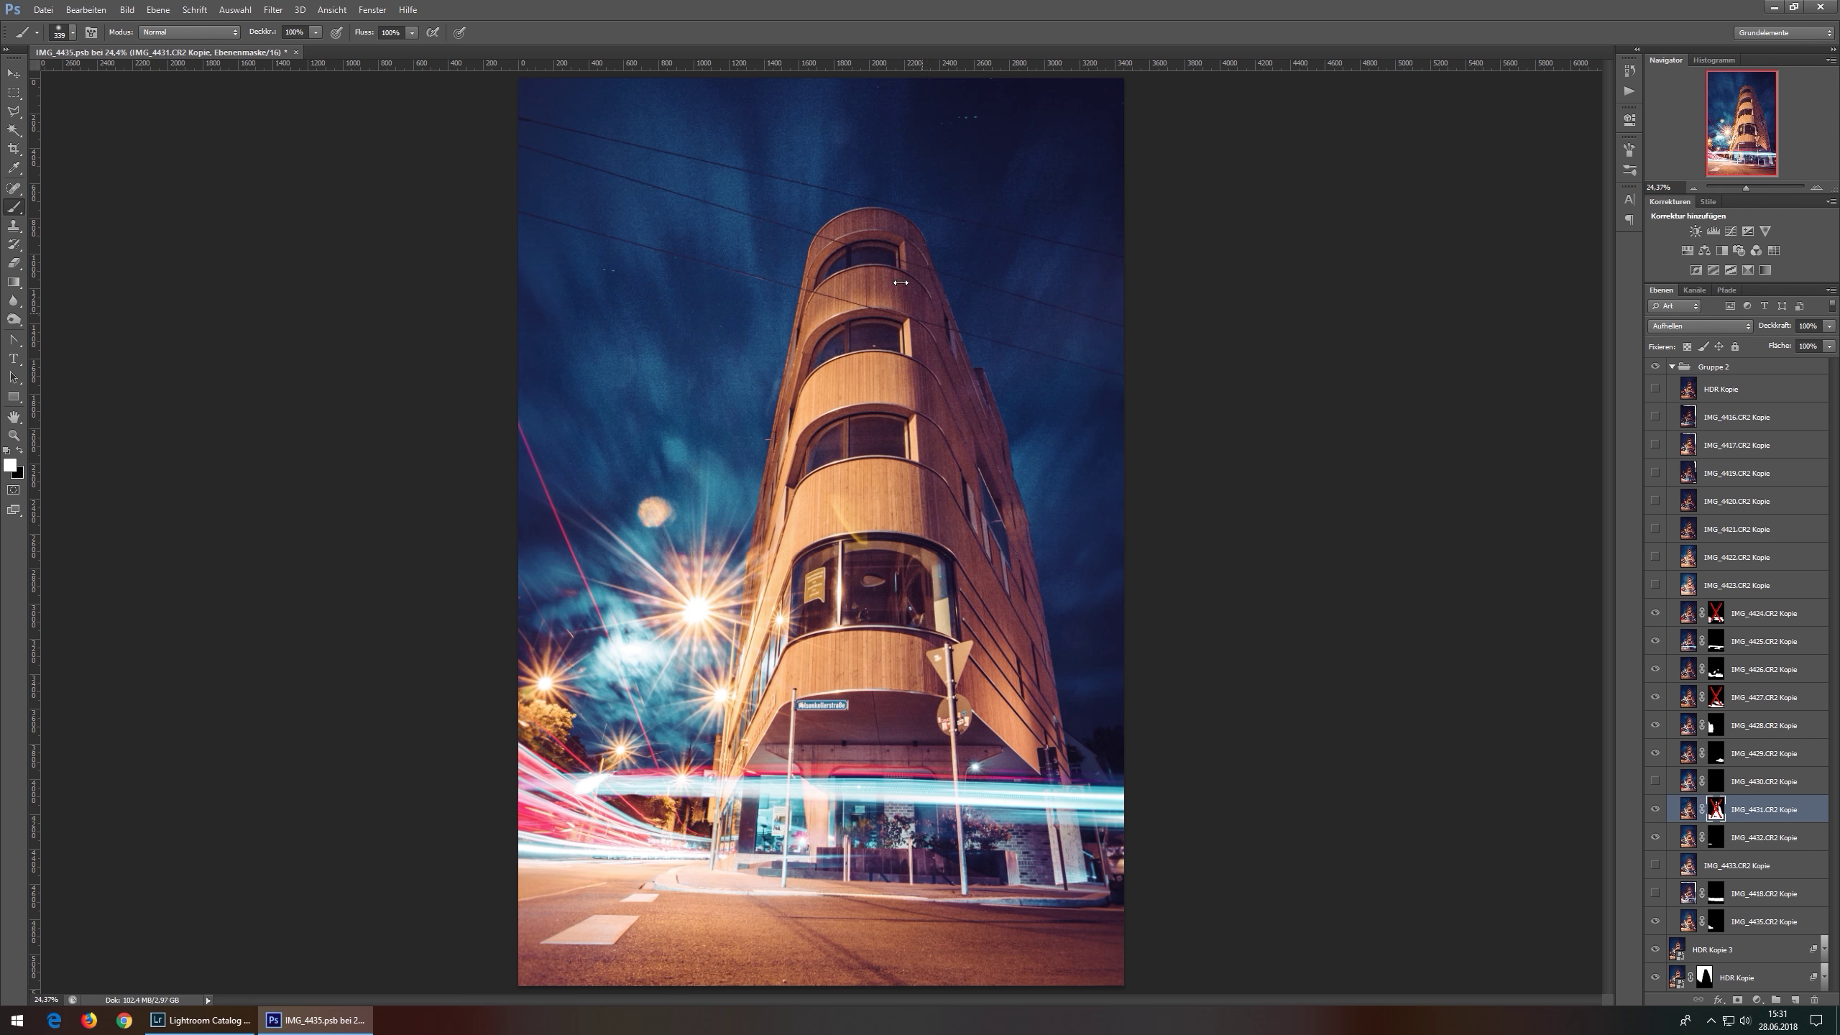
# - Give IMG_4433 a black mask and show the IMG_4423 exposure
pyautogui.click(1655, 866)
pyautogui.moveTo(1716, 838)
pyautogui.mouseDown()
pyautogui.moveTo(1703, 870)
pyautogui.moveTo(1716, 585)
pyautogui.mouseUp()
pyautogui.click(1655, 586)
pyautogui.click(1655, 866)
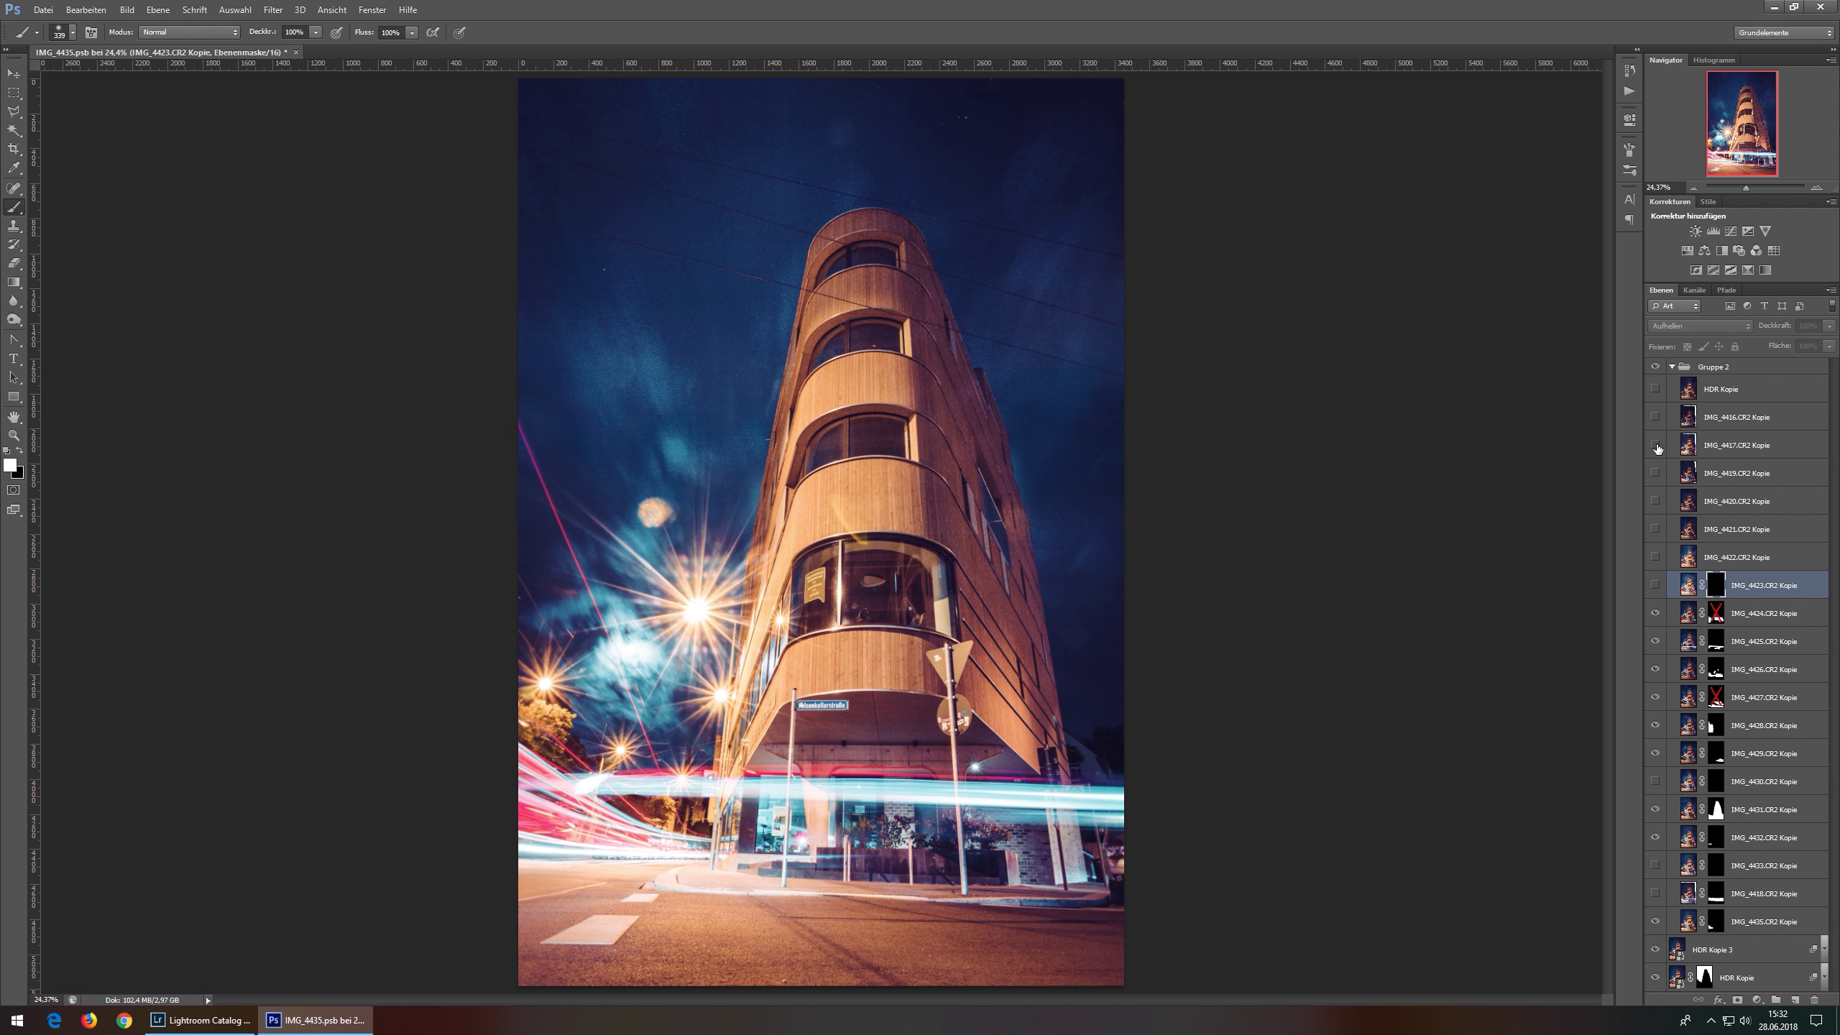
pyautogui.click(1654, 893)
pyautogui.click(1655, 892)
pyautogui.hotkey('alt', '.')
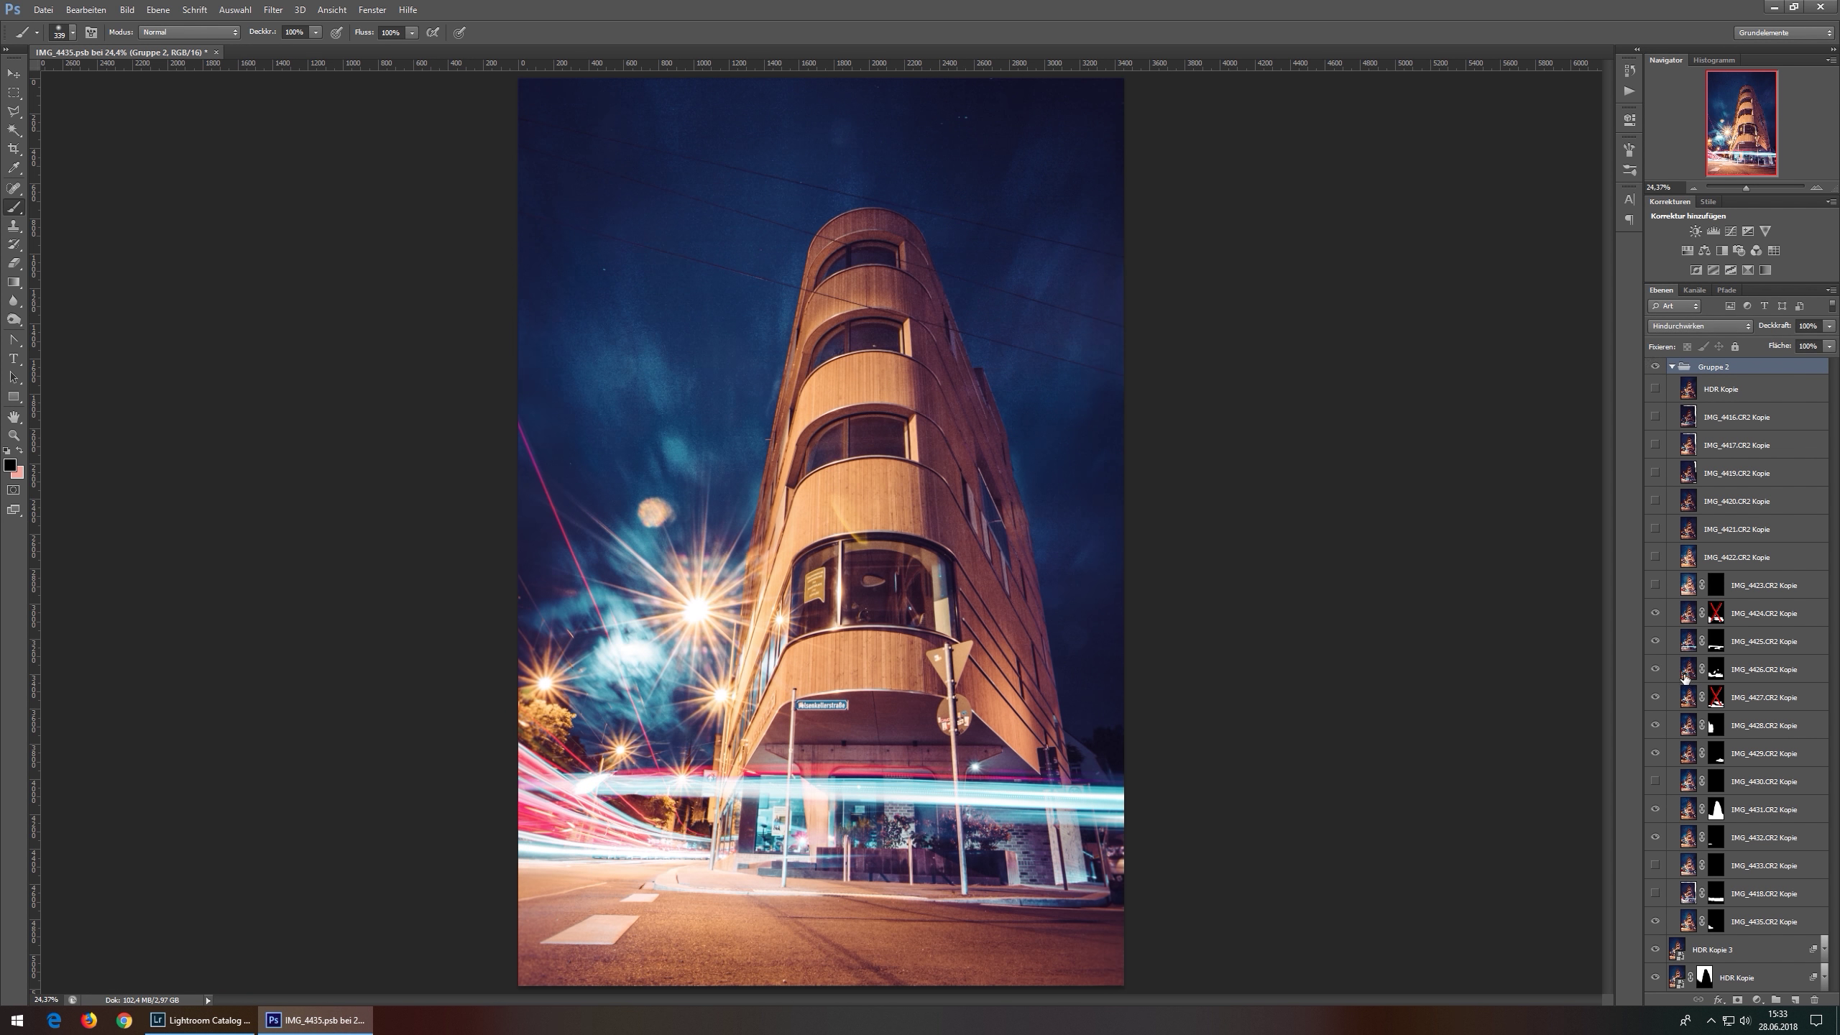
# - Re-enable the IMG_4424 and IMG_4427 masks, collapse Gruppe 2 and hide HDR Kopie
pyautogui.keyDown('shift'); pyautogui.click(1716, 613); pyautogui.keyUp('shift')
pyautogui.keyDown('shift'); pyautogui.click(1716, 697); pyautogui.keyUp('shift')
pyautogui.click(1716, 808)
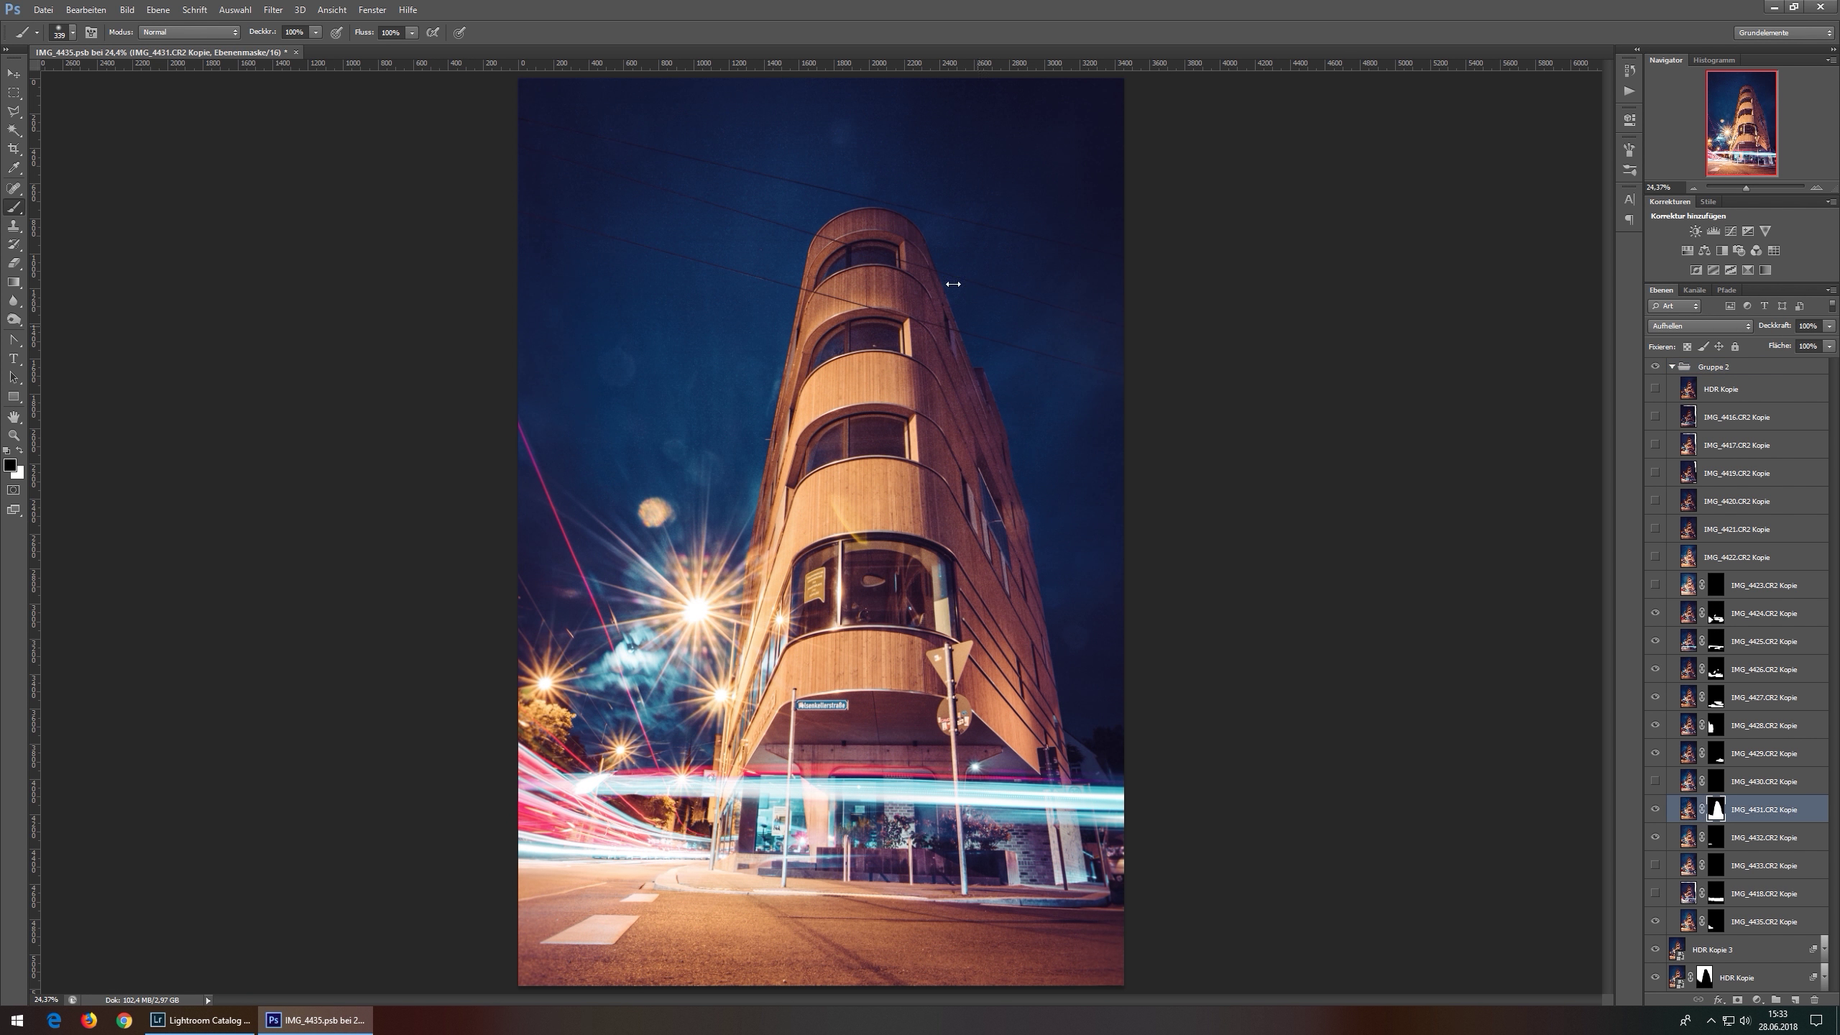
pyautogui.click(1672, 366)
pyautogui.click(1739, 389)
pyautogui.click(1656, 389)
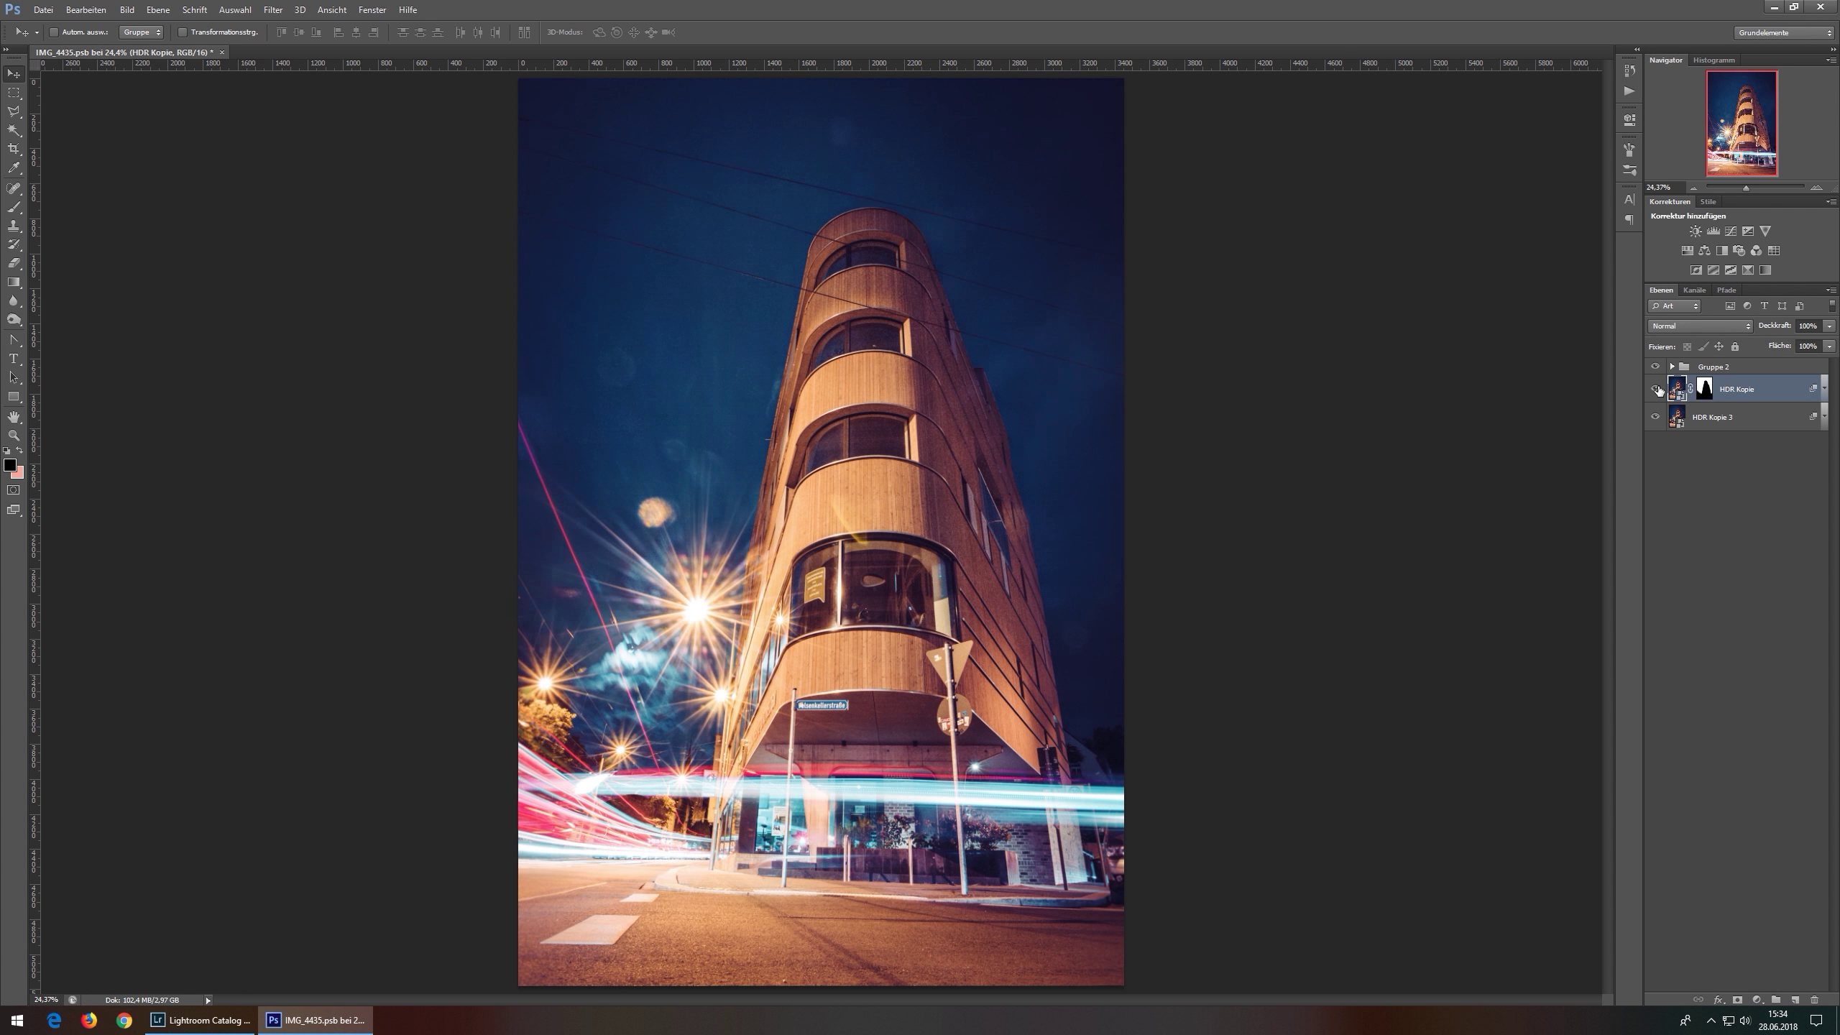
# - Group the gradient-map layers into Gruppe 3, save, and return the photo to Lightroom
pyautogui.click(1655, 389)
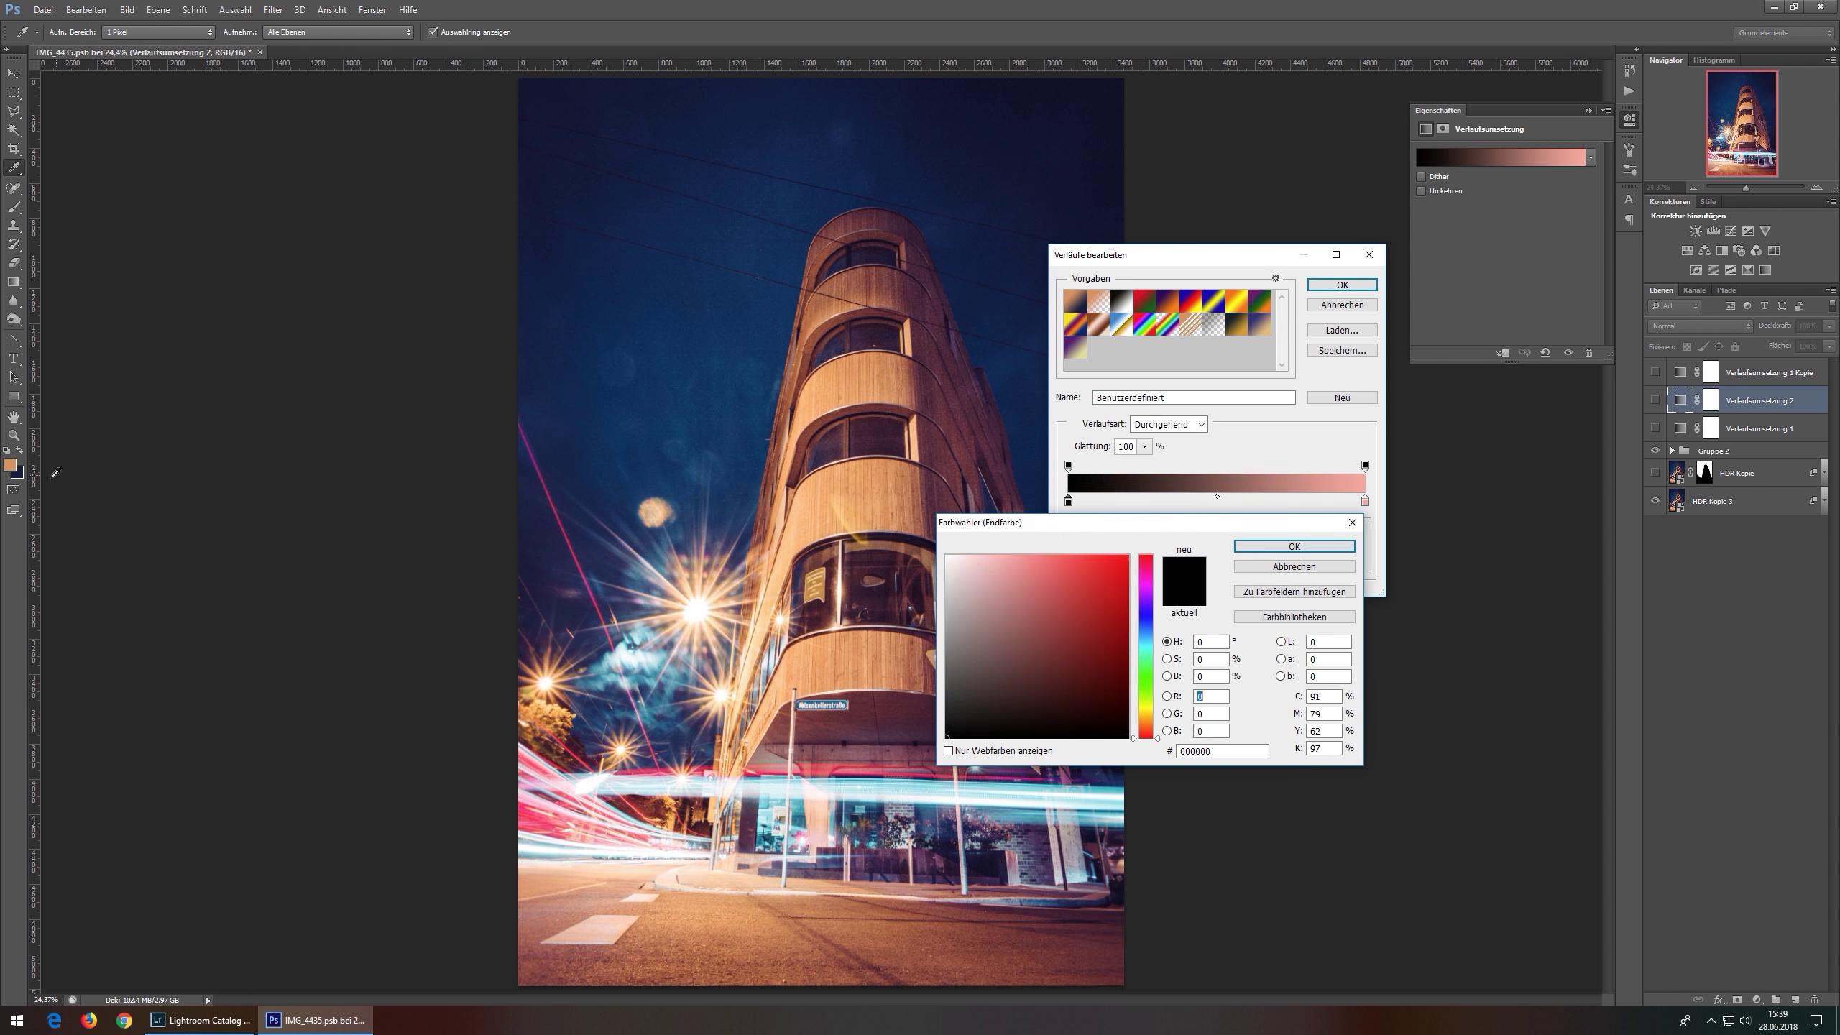
pyautogui.hotkey('ctrl', 'g')
pyautogui.hotkey('ctrl', 's')
pyautogui.hotkey('alt', 'Tab')
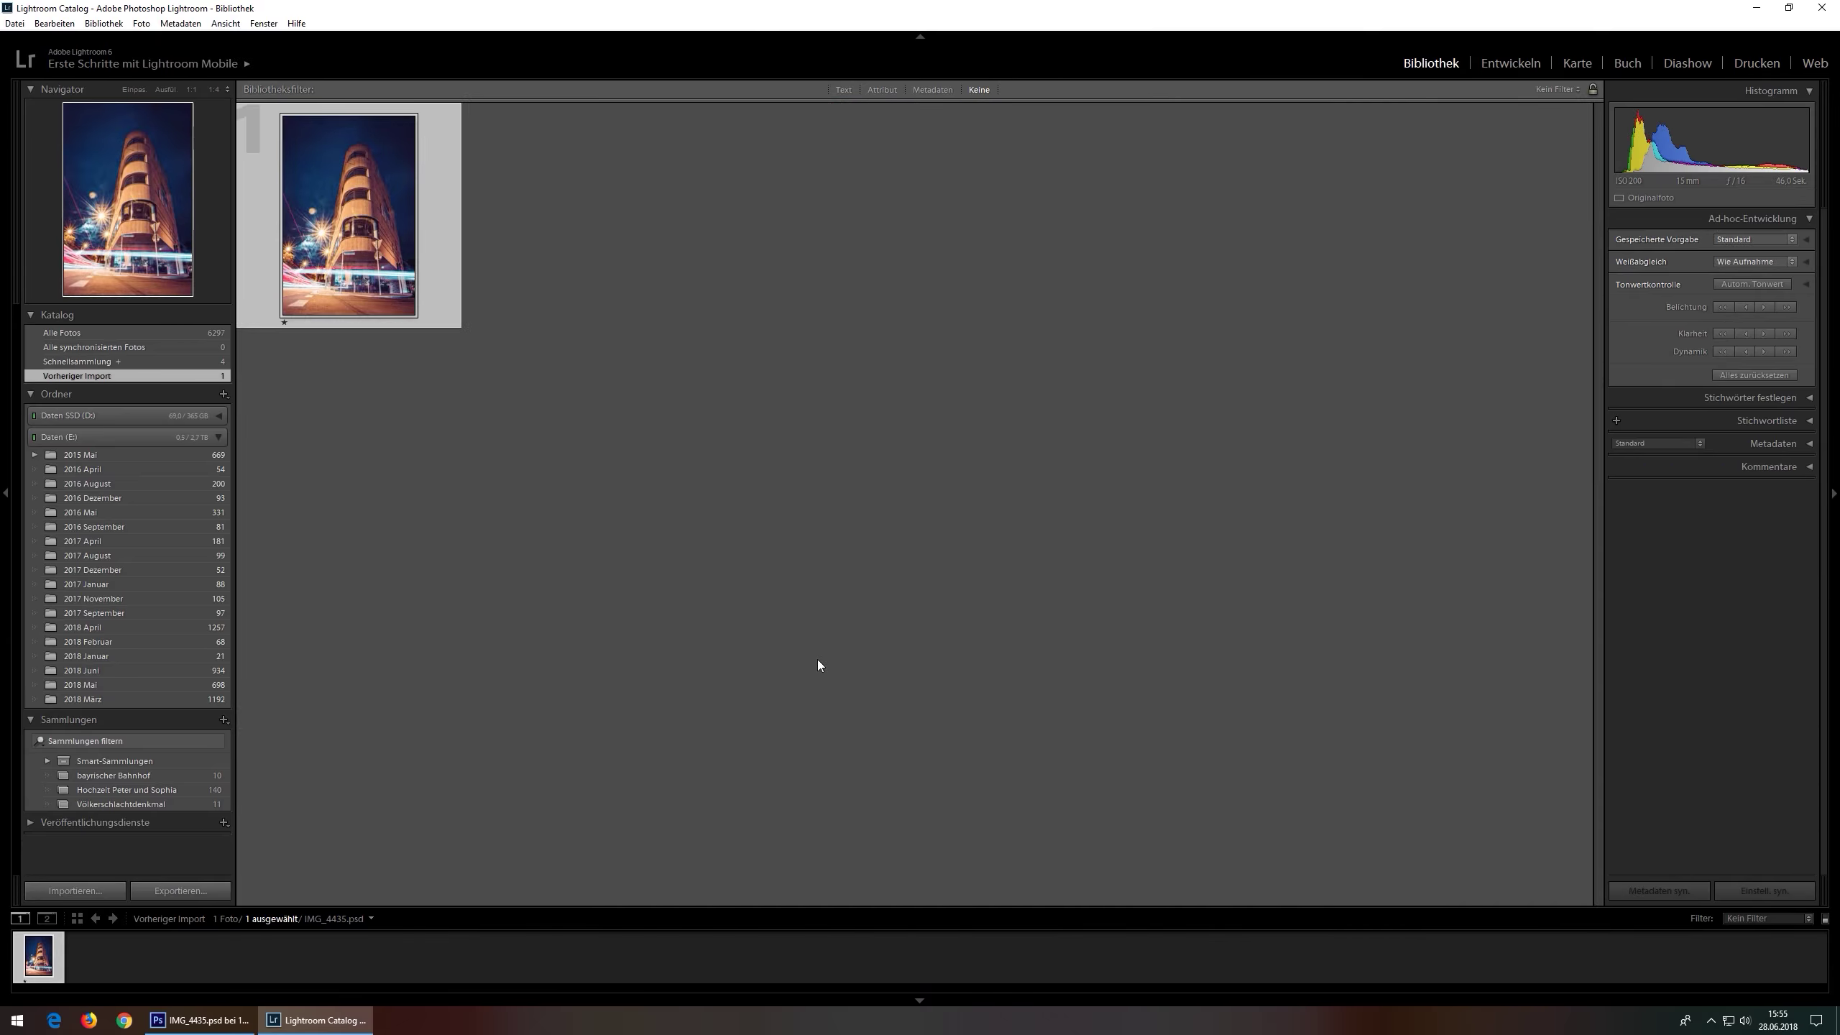
# - Set vibrance +66, orange saturation -14, darker aqua, brighter blue, and a -10 vignette
pyautogui.press('d')
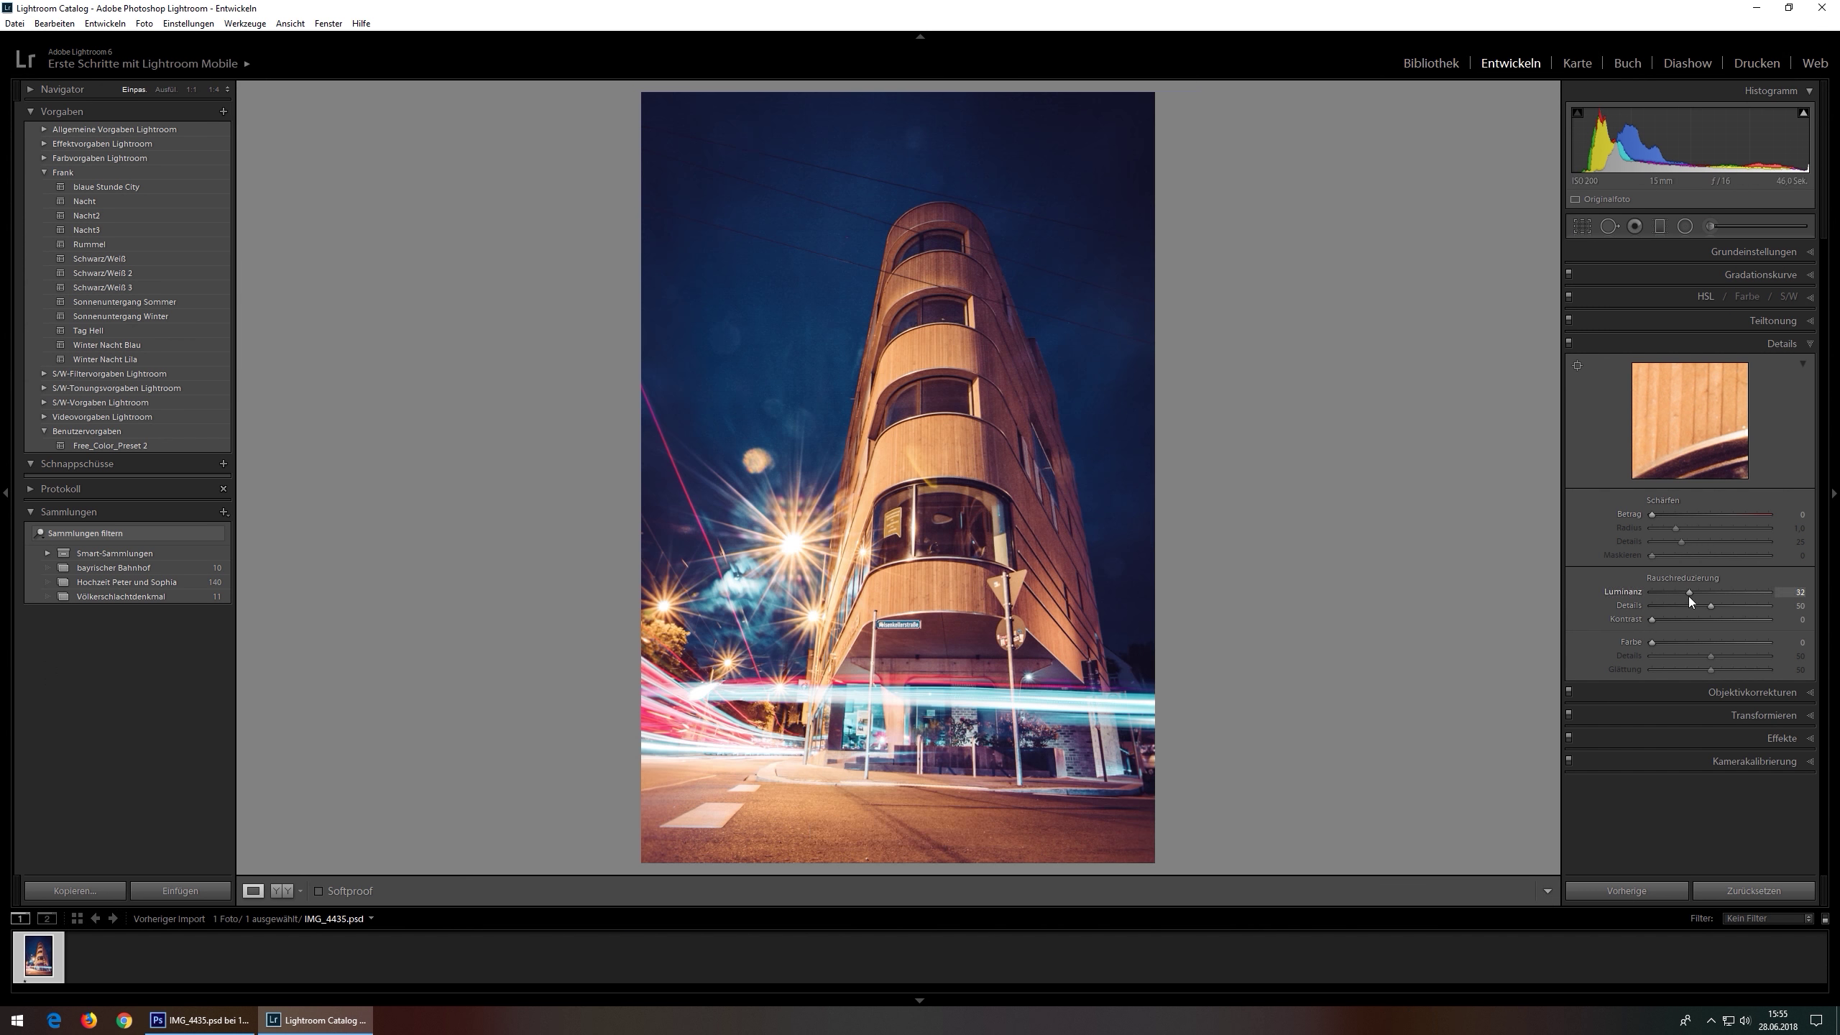
pyautogui.moveTo(1696, 497); pyautogui.dragTo(1750, 498)
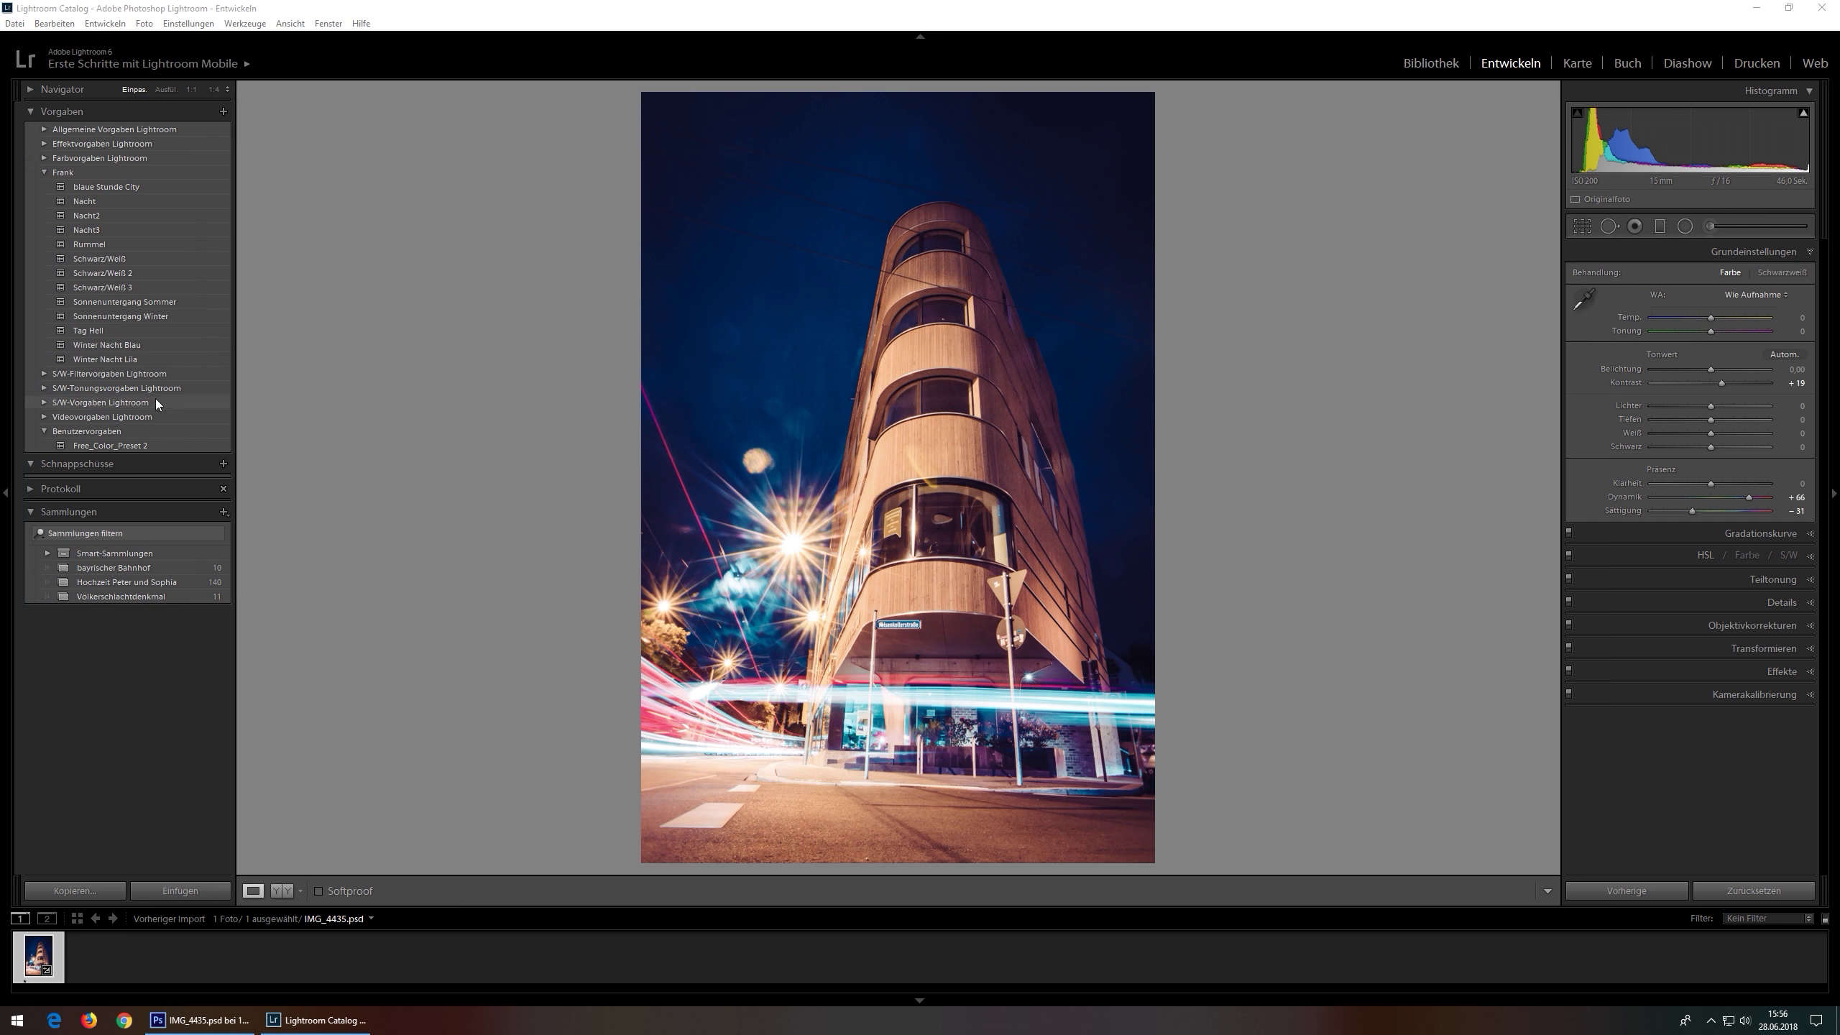
pyautogui.hotkey('ctrl', '3')
pyautogui.click(1701, 501)
pyautogui.moveTo(1714, 674)
pyautogui.mouseDown()
pyautogui.moveTo(1684, 674)
pyautogui.moveTo(1742, 688)
pyautogui.mouseUp()
pyautogui.hotkey('ctrl', '8')
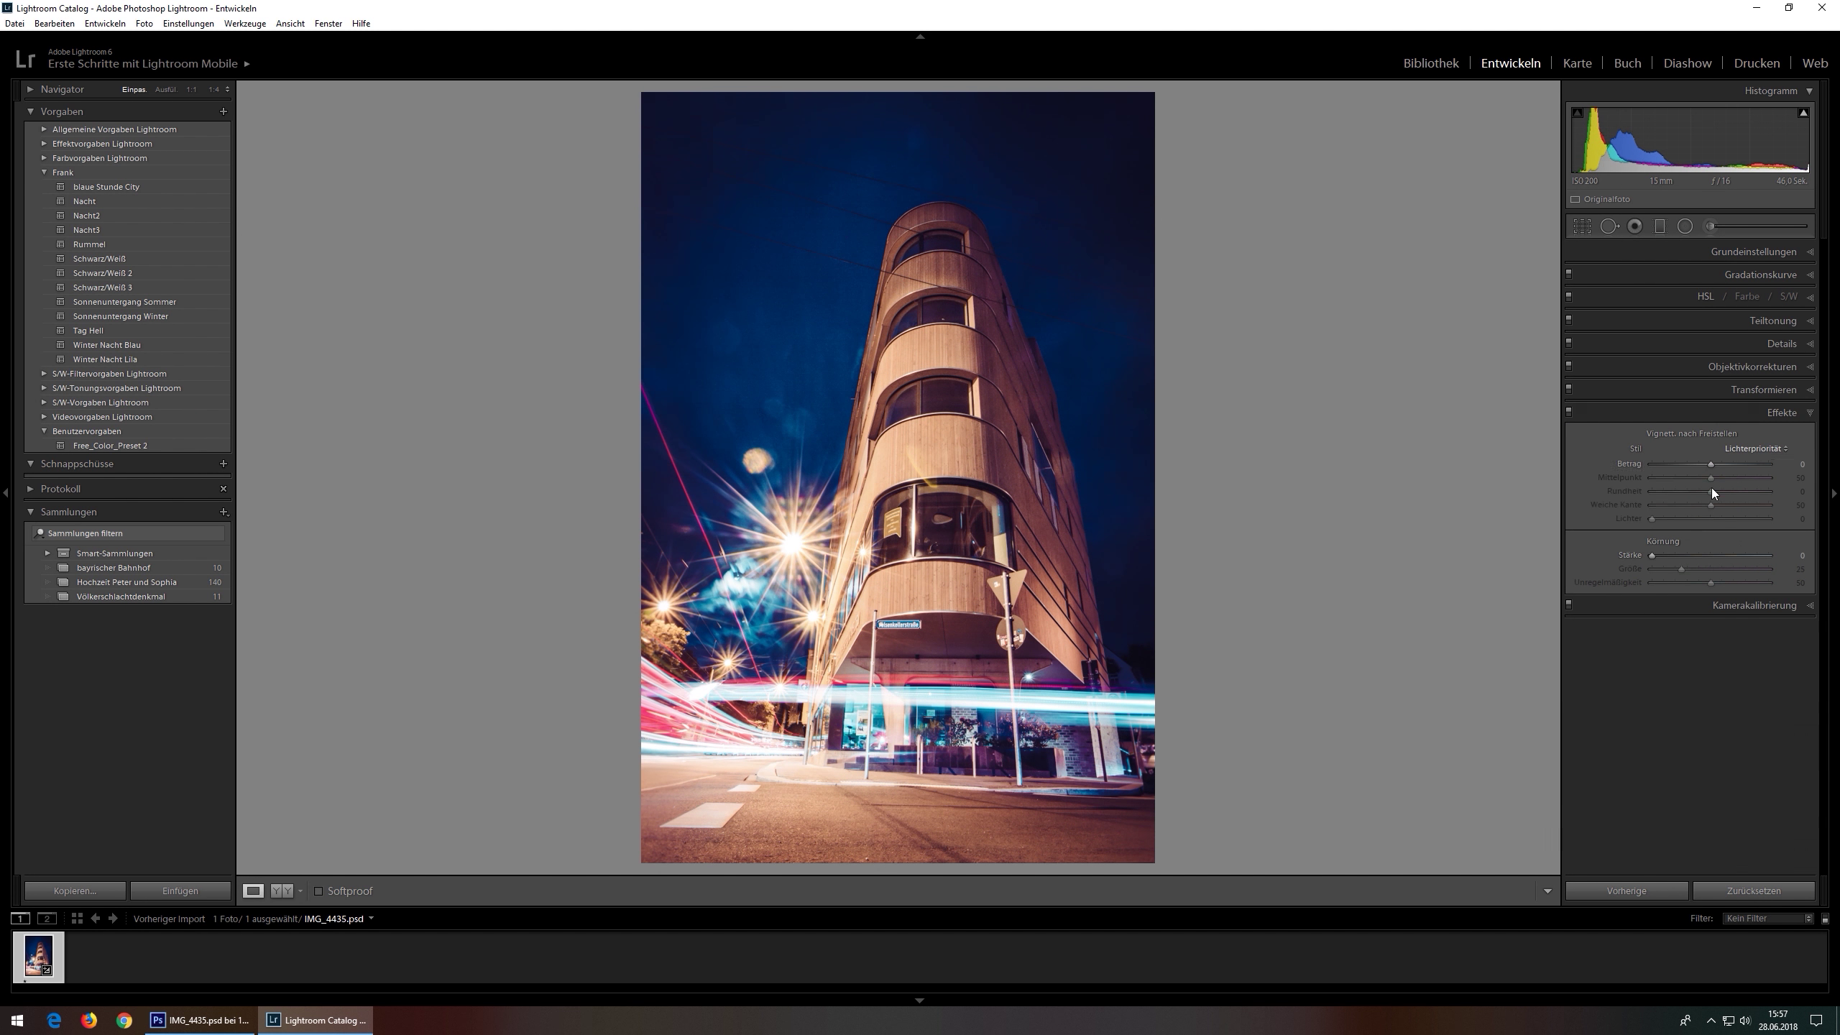
pyautogui.click(1569, 412)
pyautogui.moveTo(1699, 463); pyautogui.dragTo(1706, 463)
# - Brush a warmer-temperature local adjustment over the sky
pyautogui.press('m')
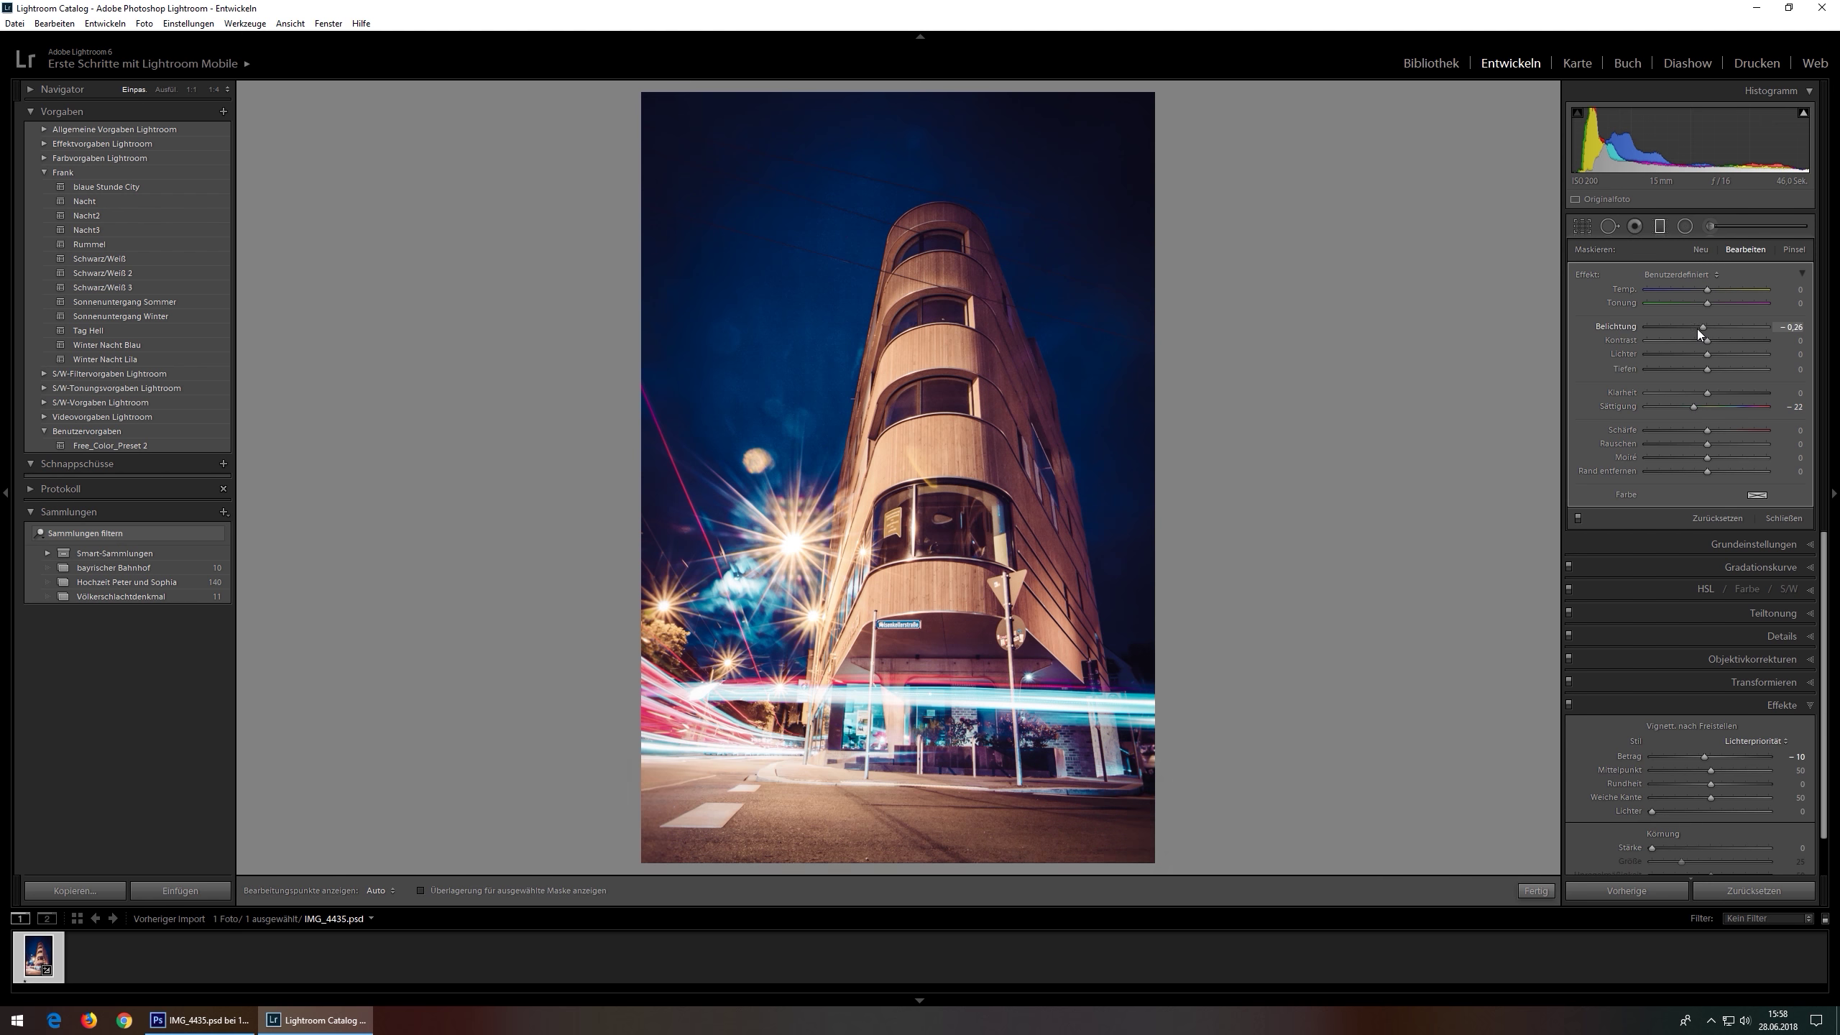
pyautogui.press('k')
pyautogui.moveTo(1708, 290); pyautogui.dragTo(1717, 293)
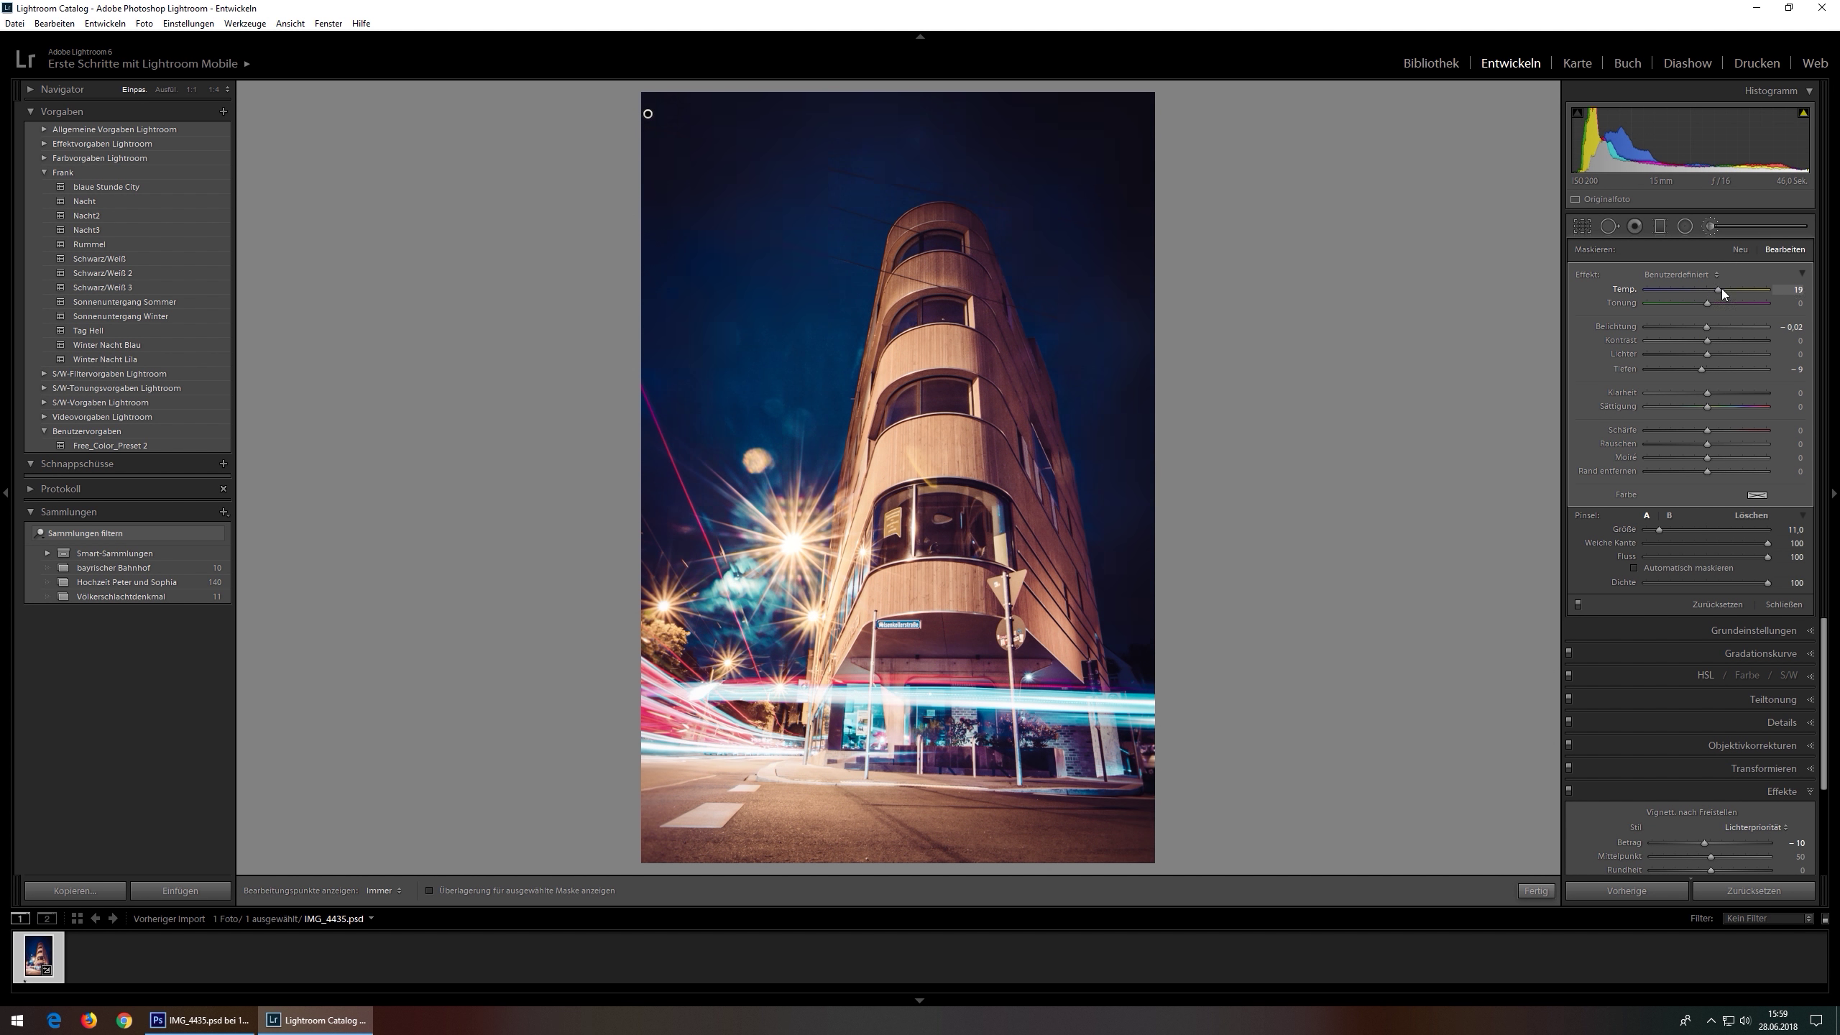
pyautogui.press('o')
pyautogui.press('h')
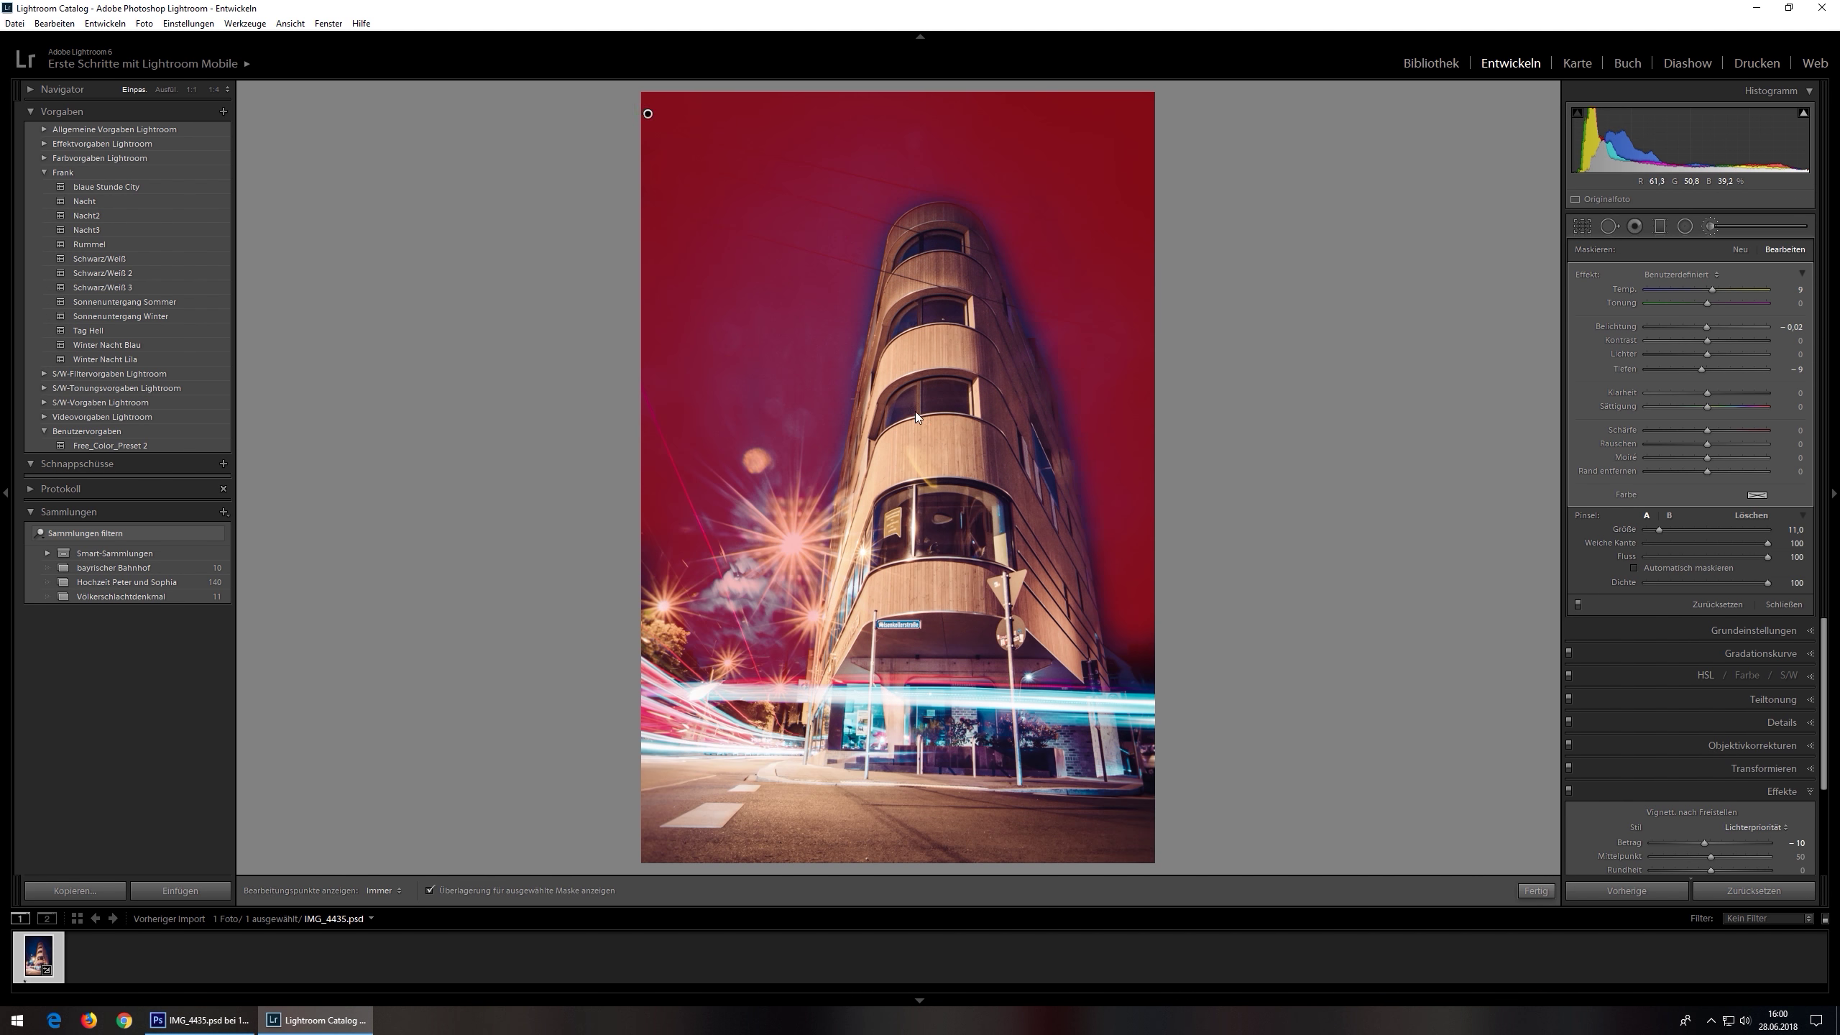
pyautogui.press('o')
pyautogui.click(1711, 227)
# - Cool the local adjustment's temperature and compare the photo in black and white
pyautogui.click(1714, 481)
pyautogui.moveTo(1711, 317); pyautogui.dragTo(1708, 319)
pyautogui.press('k')
pyautogui.press('k')
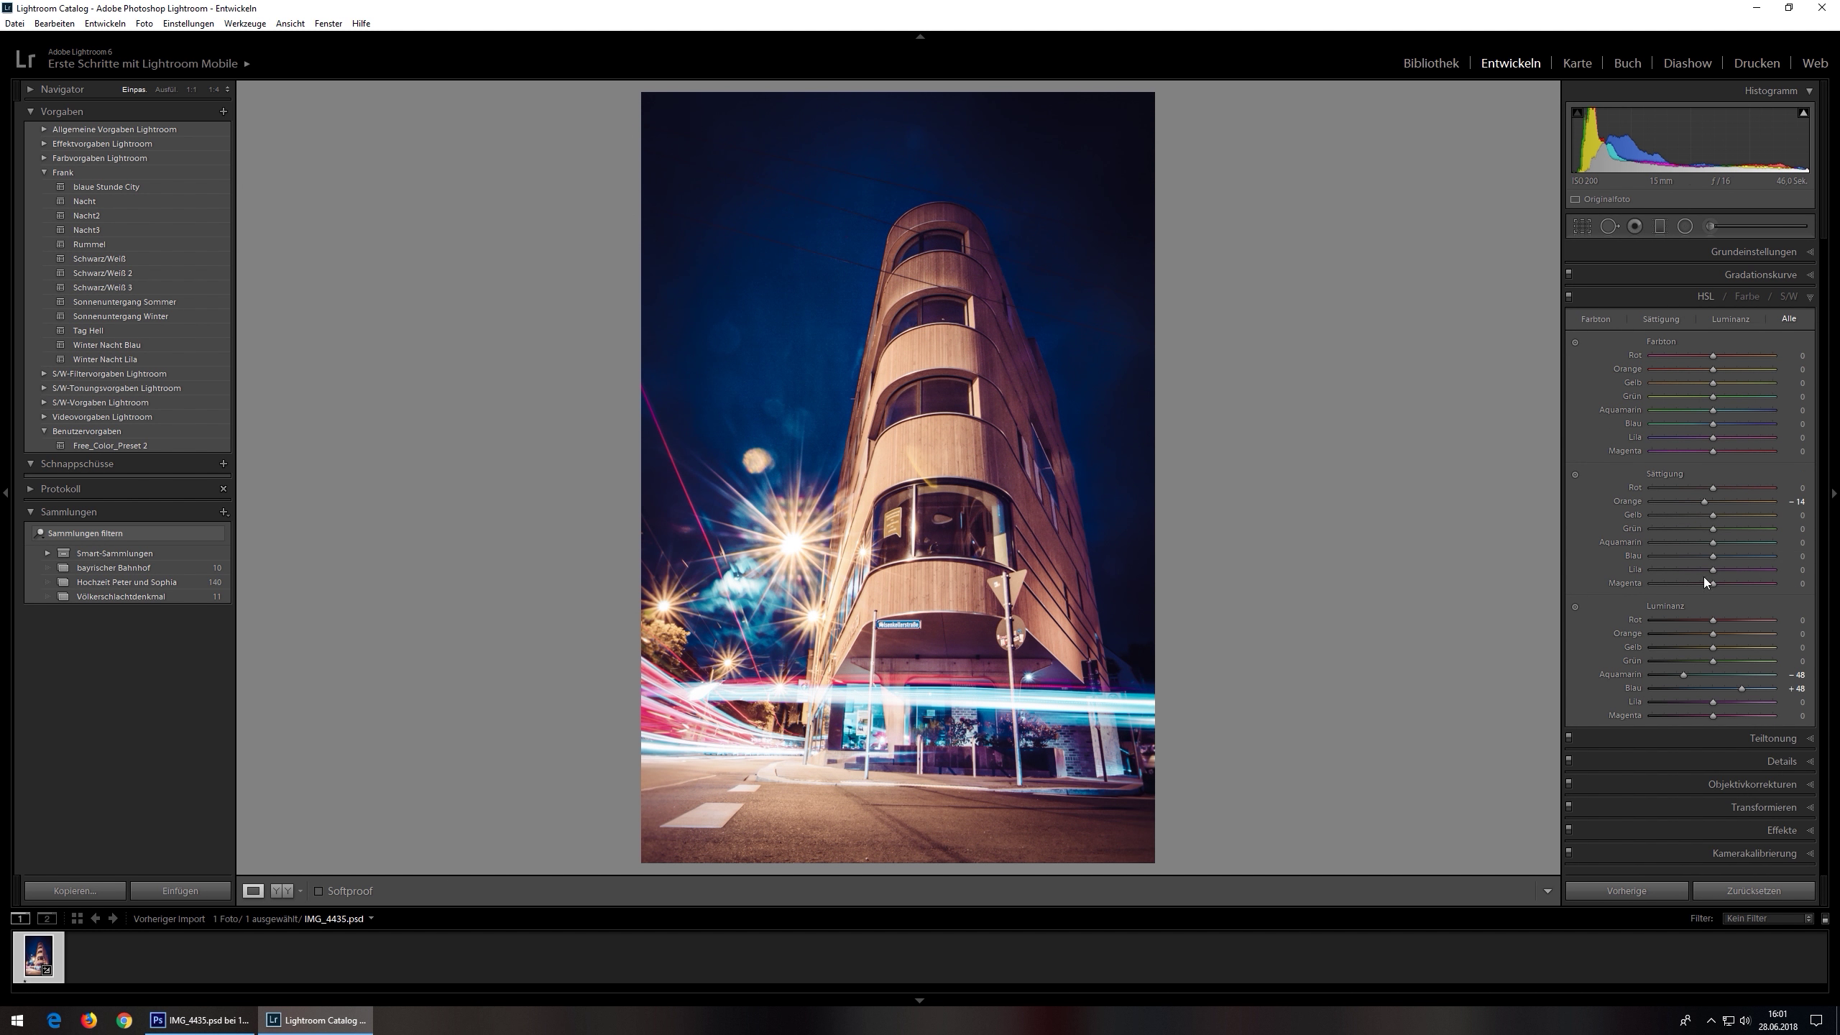
pyautogui.click(1777, 273)
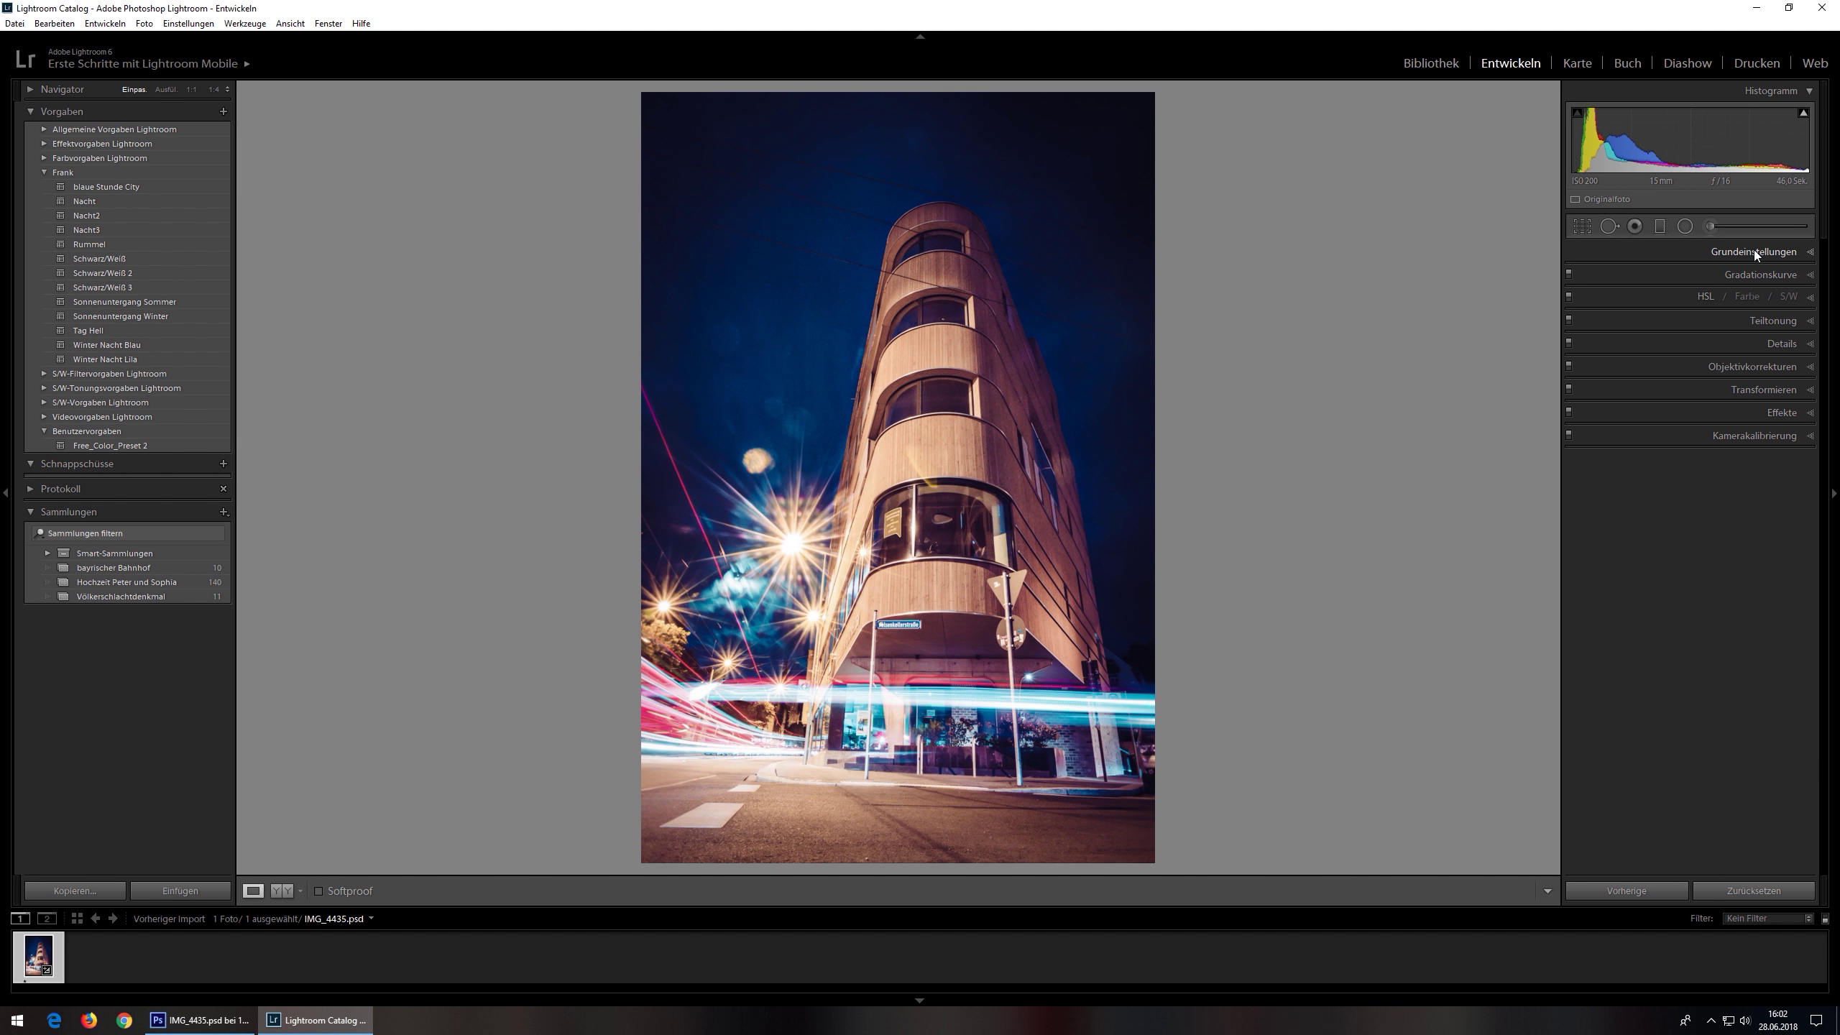
# - Heal a small spot with Spot Removal, then switch back to Photoshop
pyautogui.press('r')
pyautogui.click(1584, 228)
pyautogui.click(1609, 226)
pyautogui.click(757, 461)
pyautogui.press('q')
pyautogui.rightClick(904, 391)
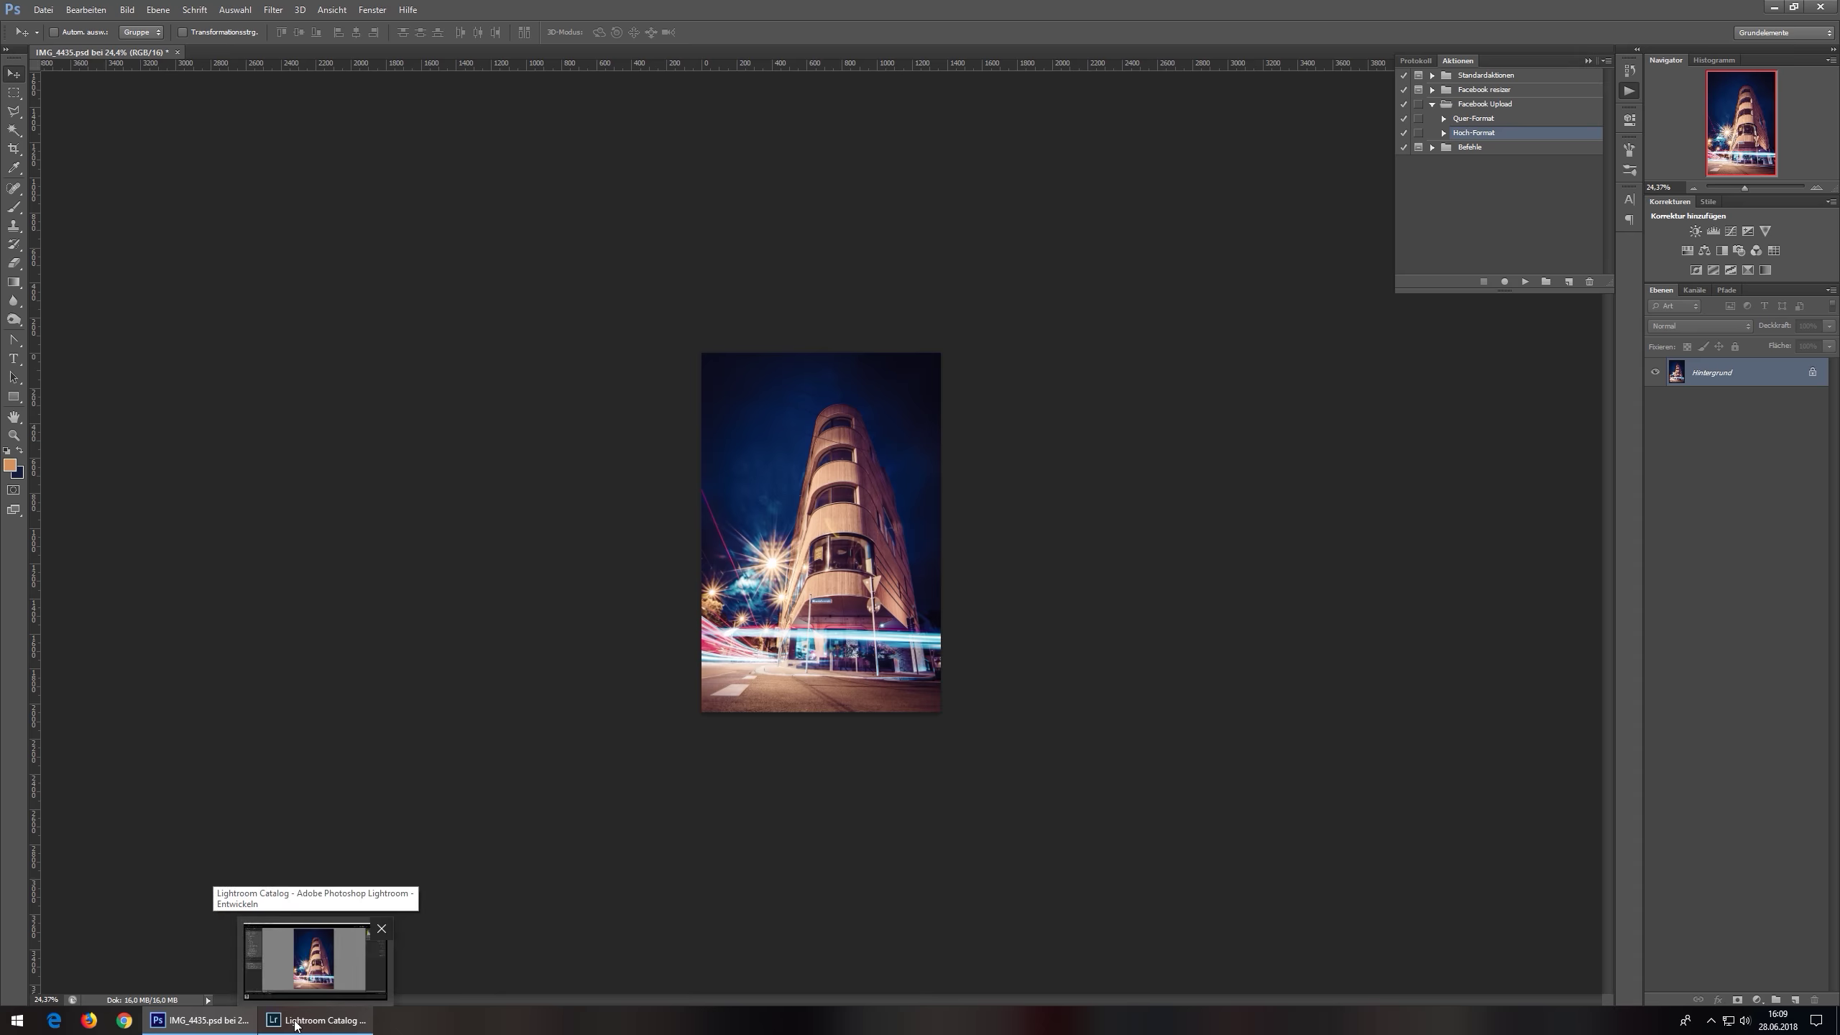
pyautogui.moveTo(201, 1021)
pyautogui.click(318, 1020)
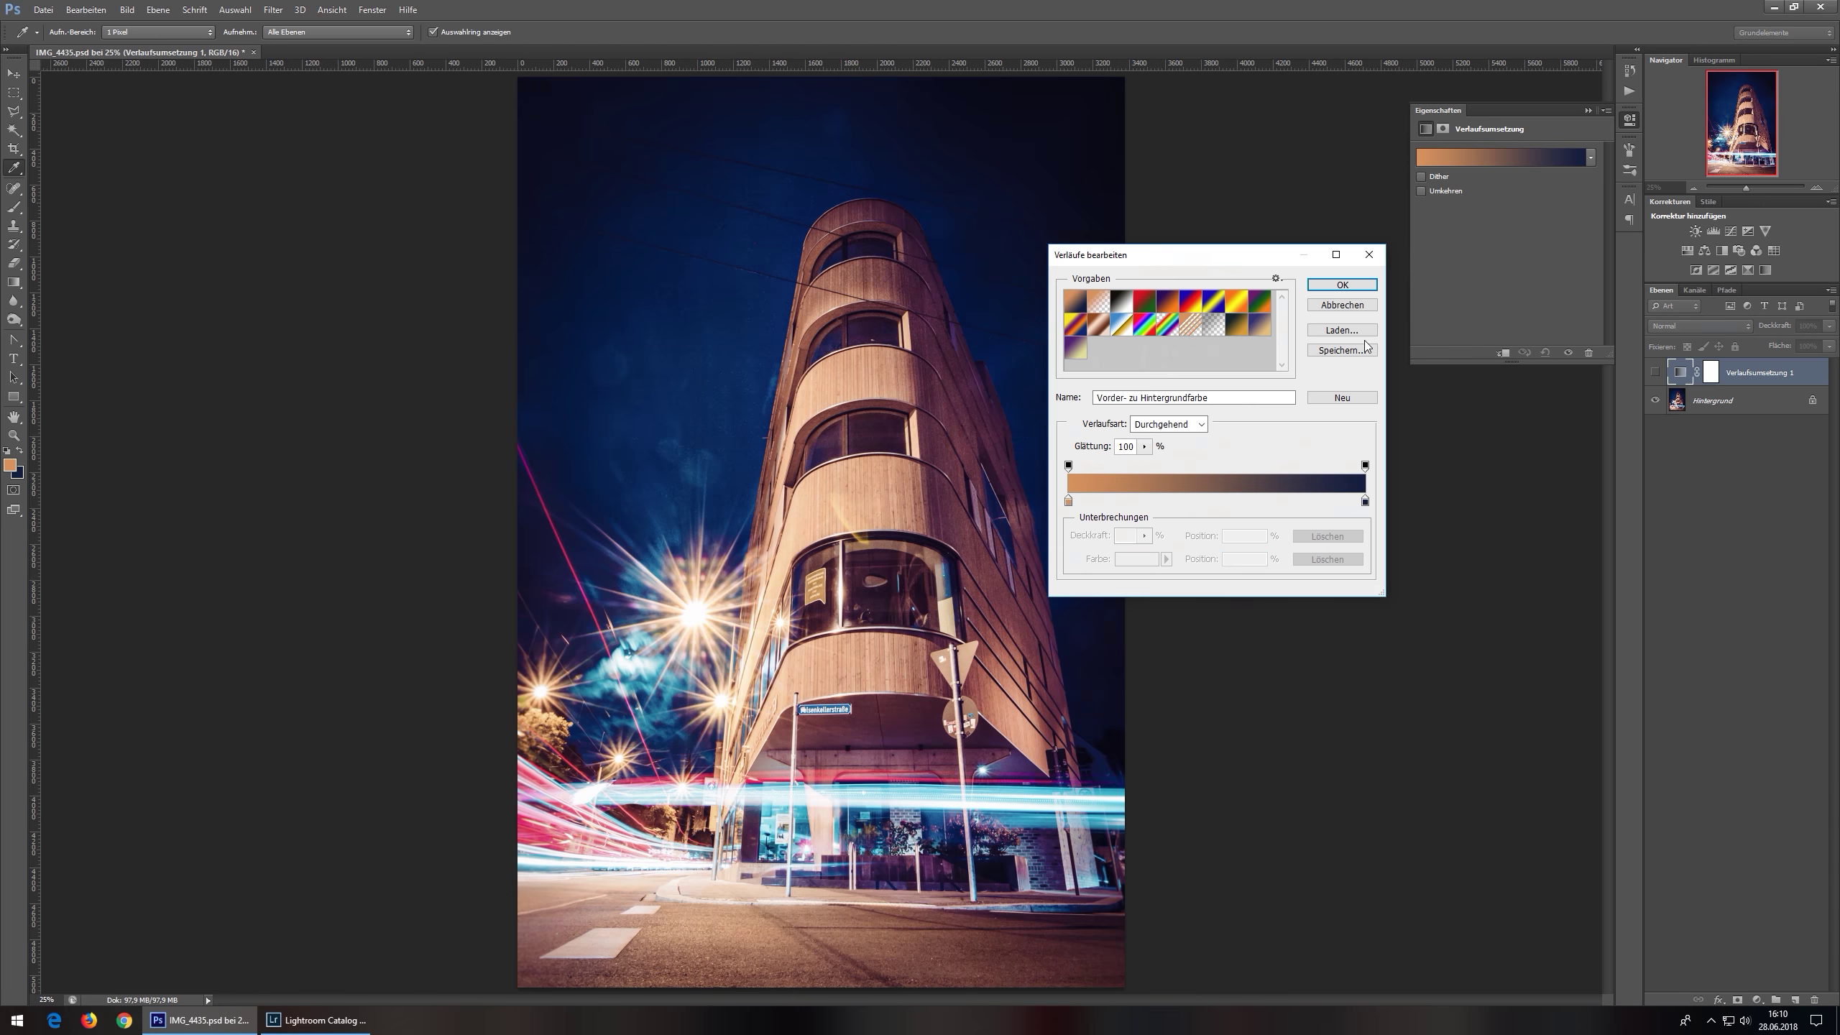
# - Hide the Verlaufsumsetzung 1 gradient map to compare against the untoned photo
pyautogui.click(1655, 371)
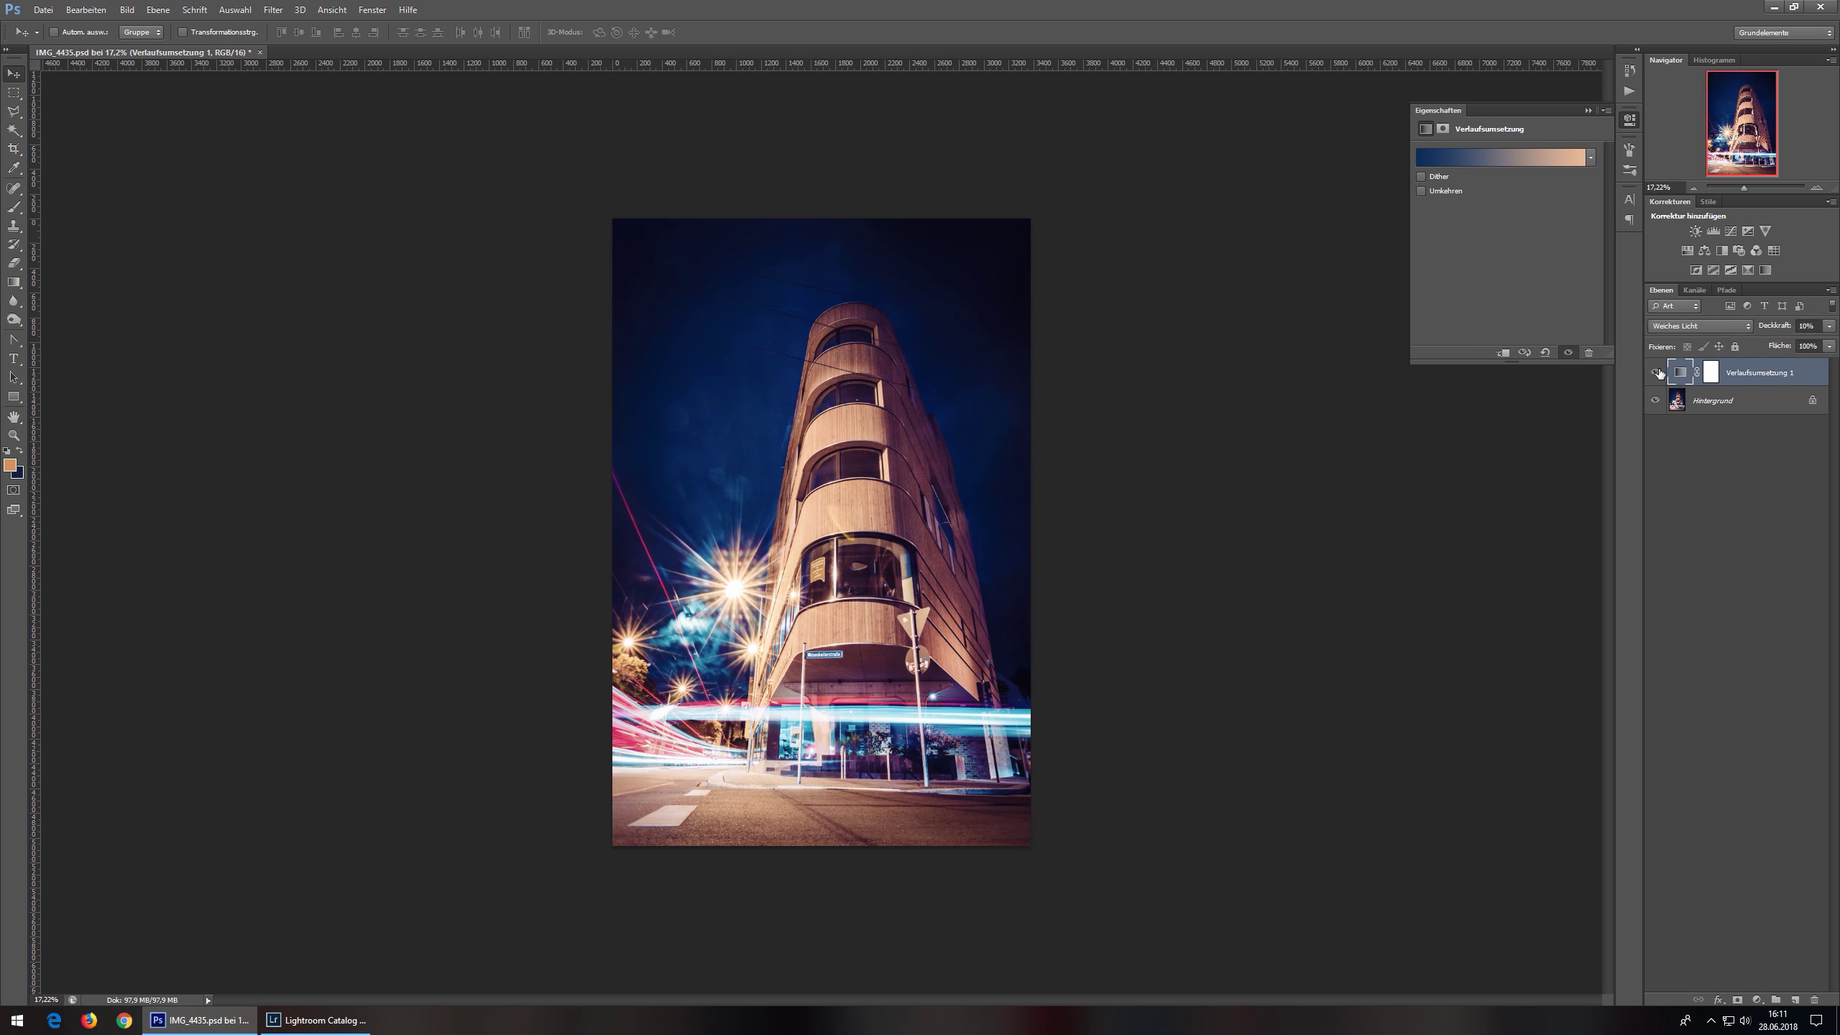